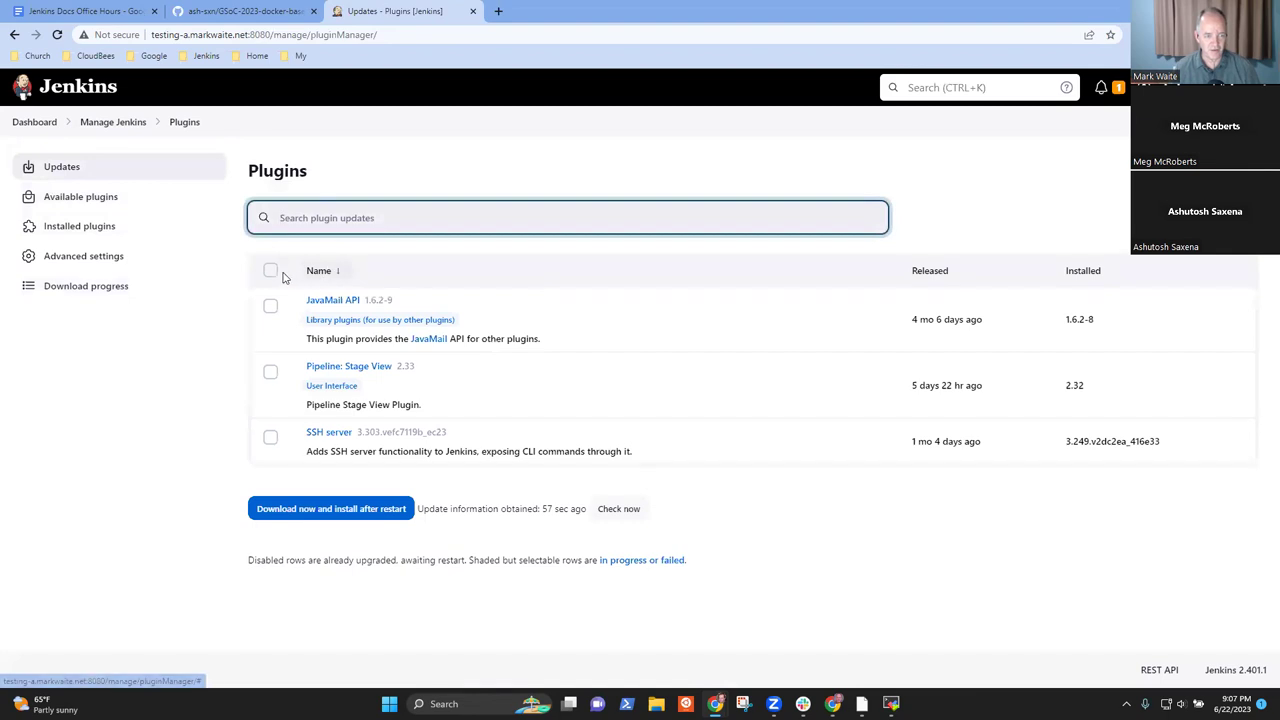
- Queue all three plugin updates to install after a restart, with Jenkins restarting once installation completes
click(270, 270)
click(373, 516)
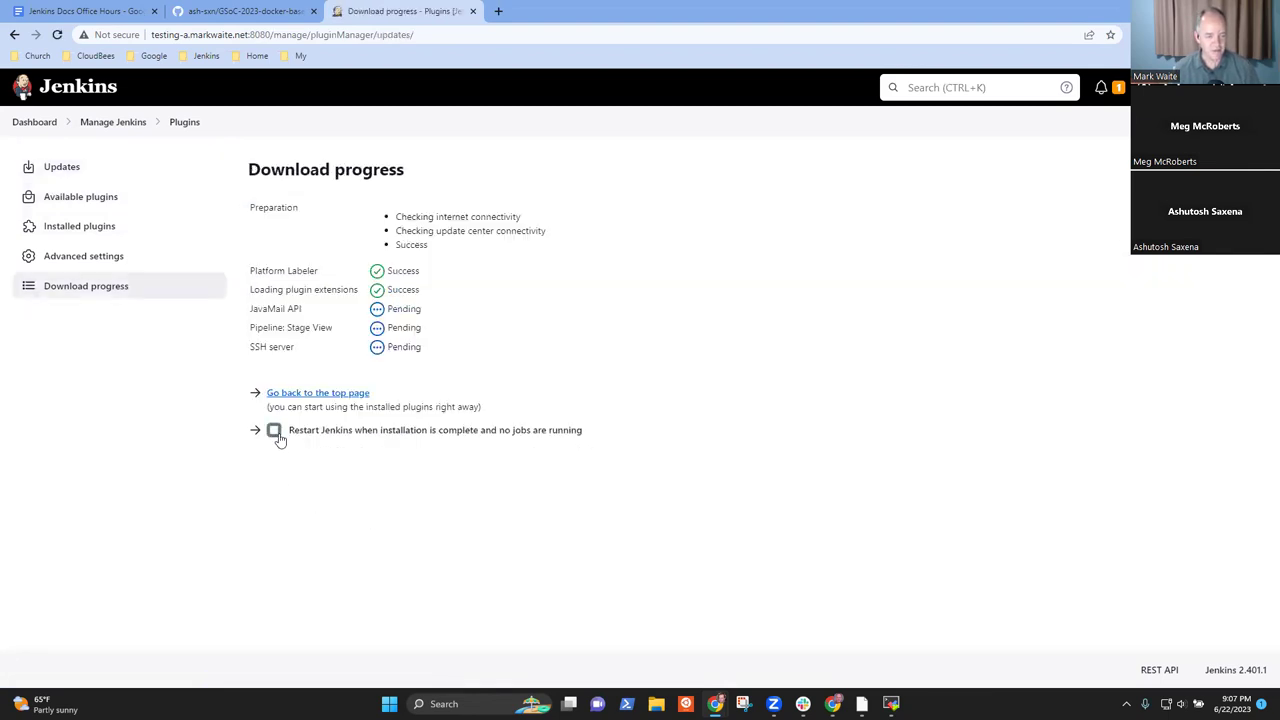
click(274, 432)
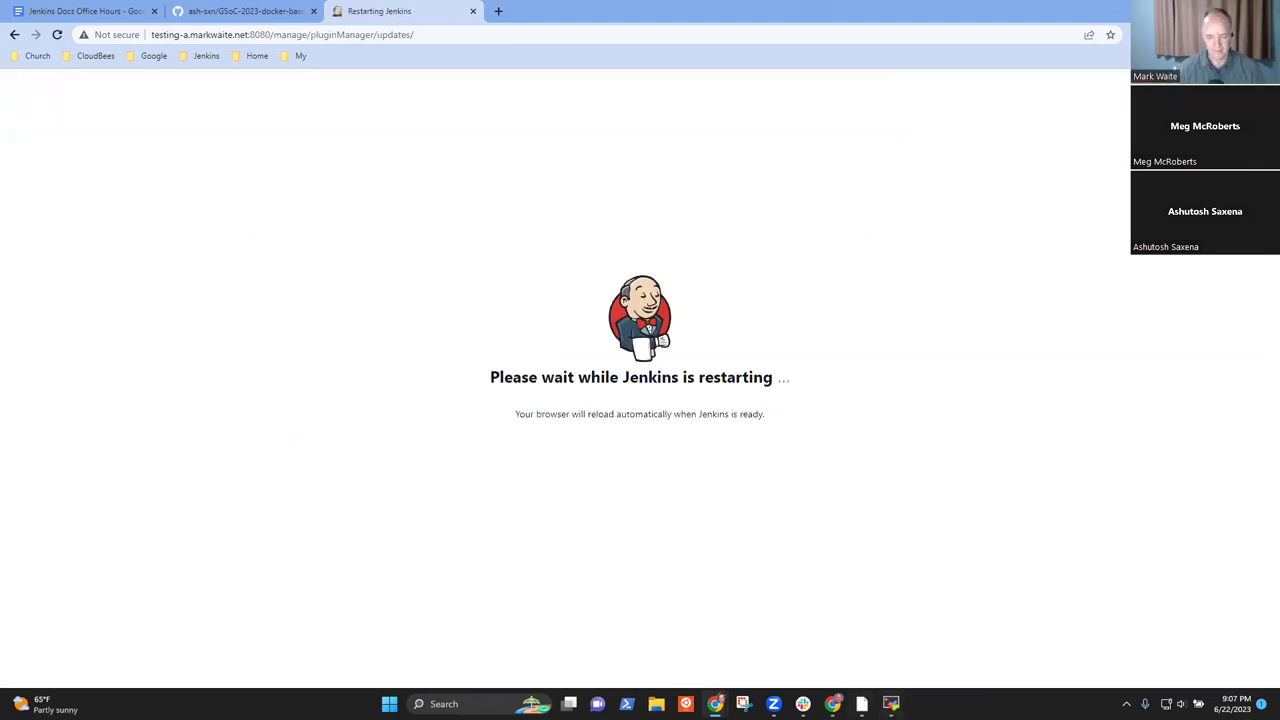
click(891, 704)
click(659, 329)
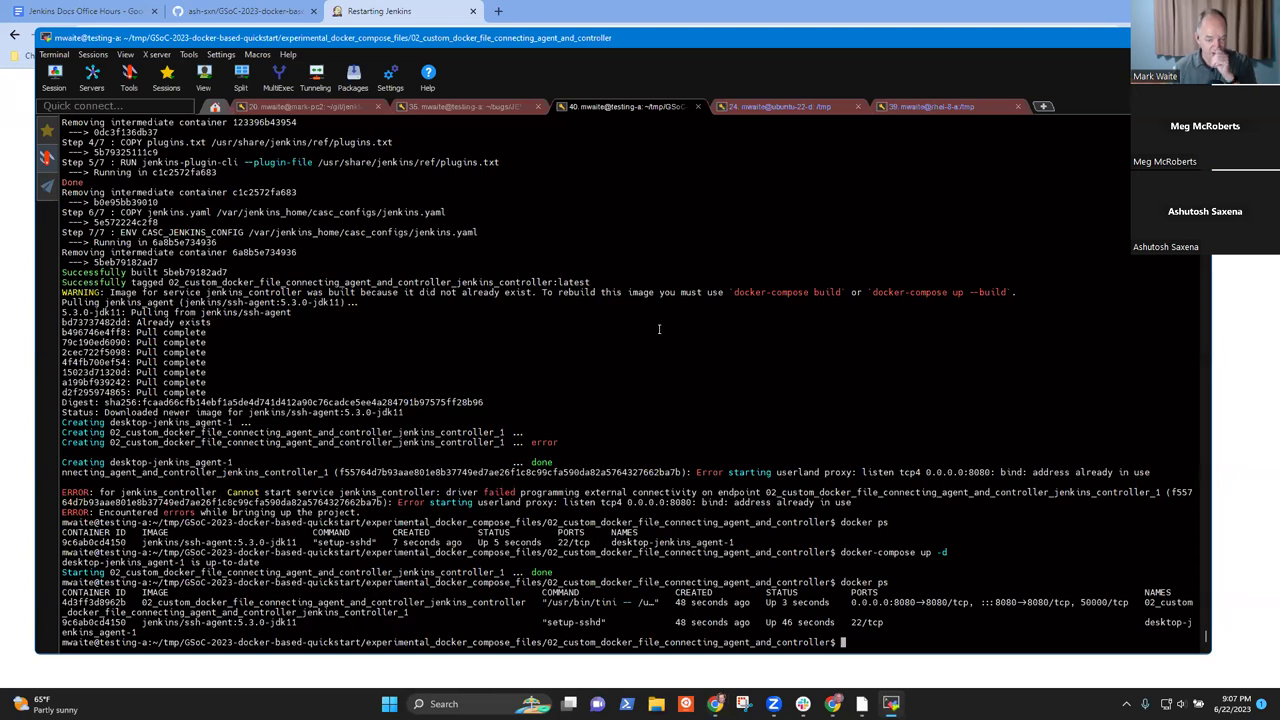
- Run docker ps repeatedly to watch the Jenkins controller container restart
key(Return)
text(docker )
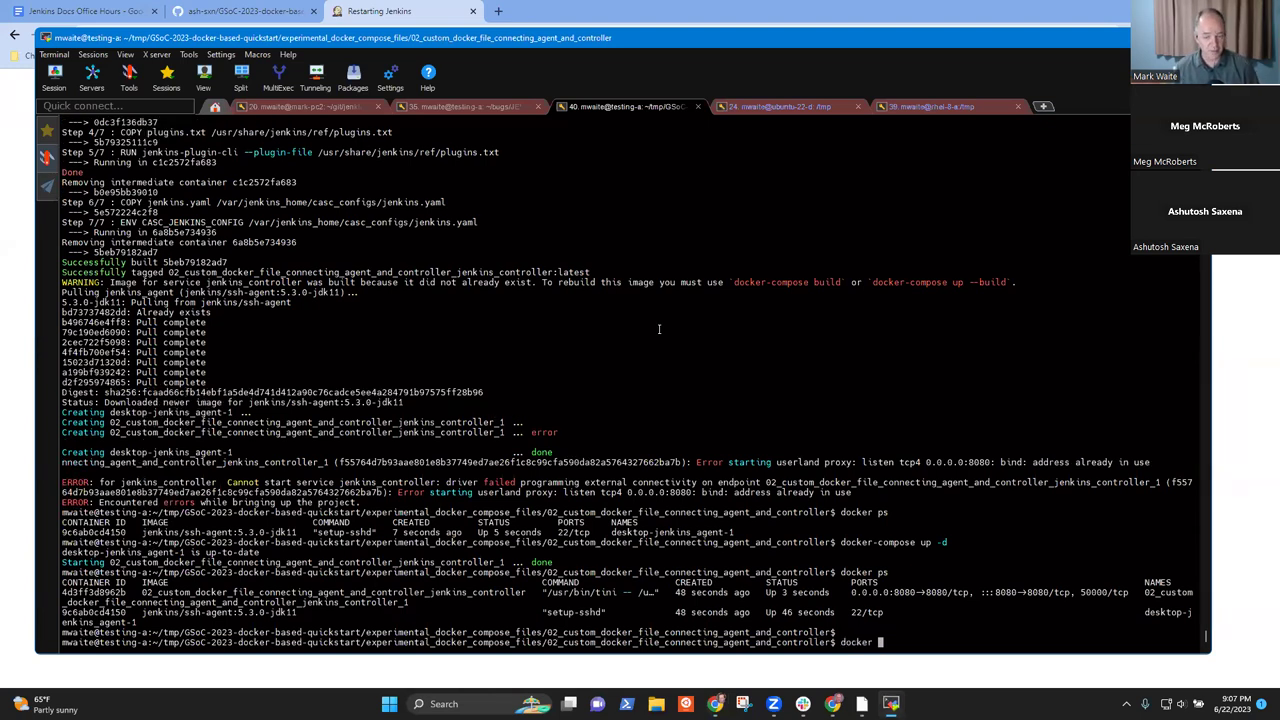
text(ps)
key(Return)
key(Up)
key(Return)
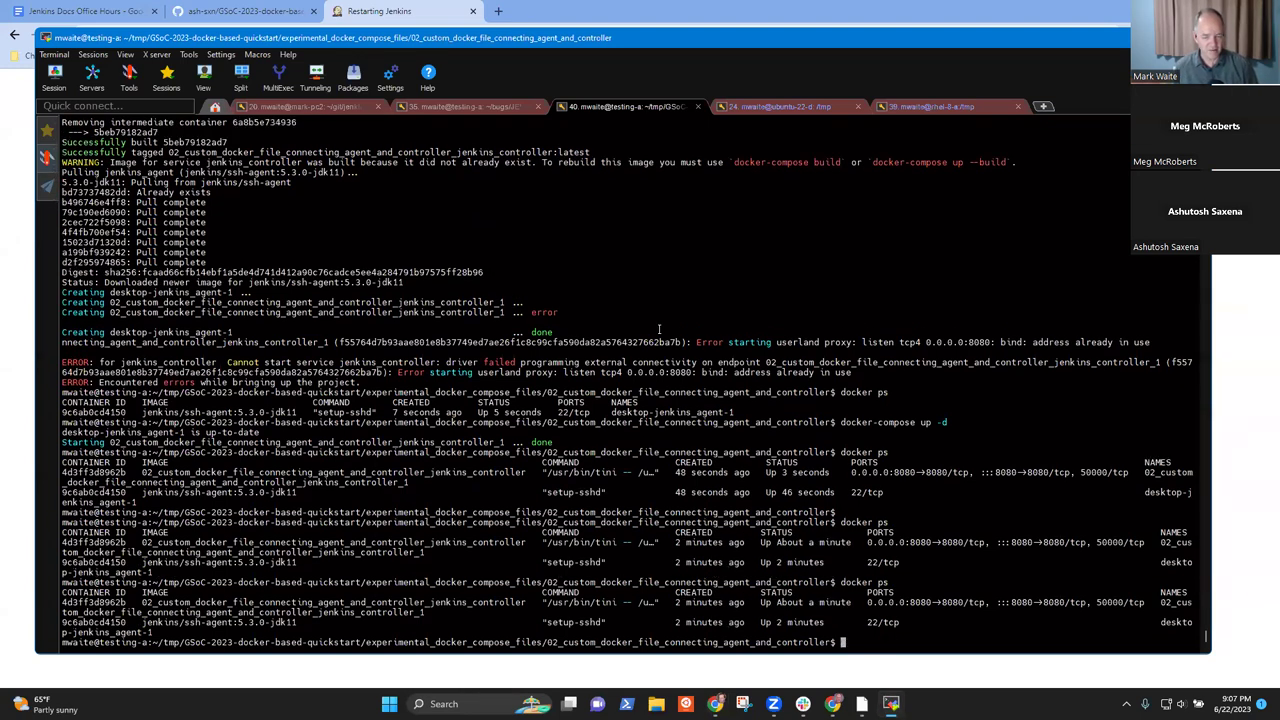
key(Up)
key(Return)
key(Up)
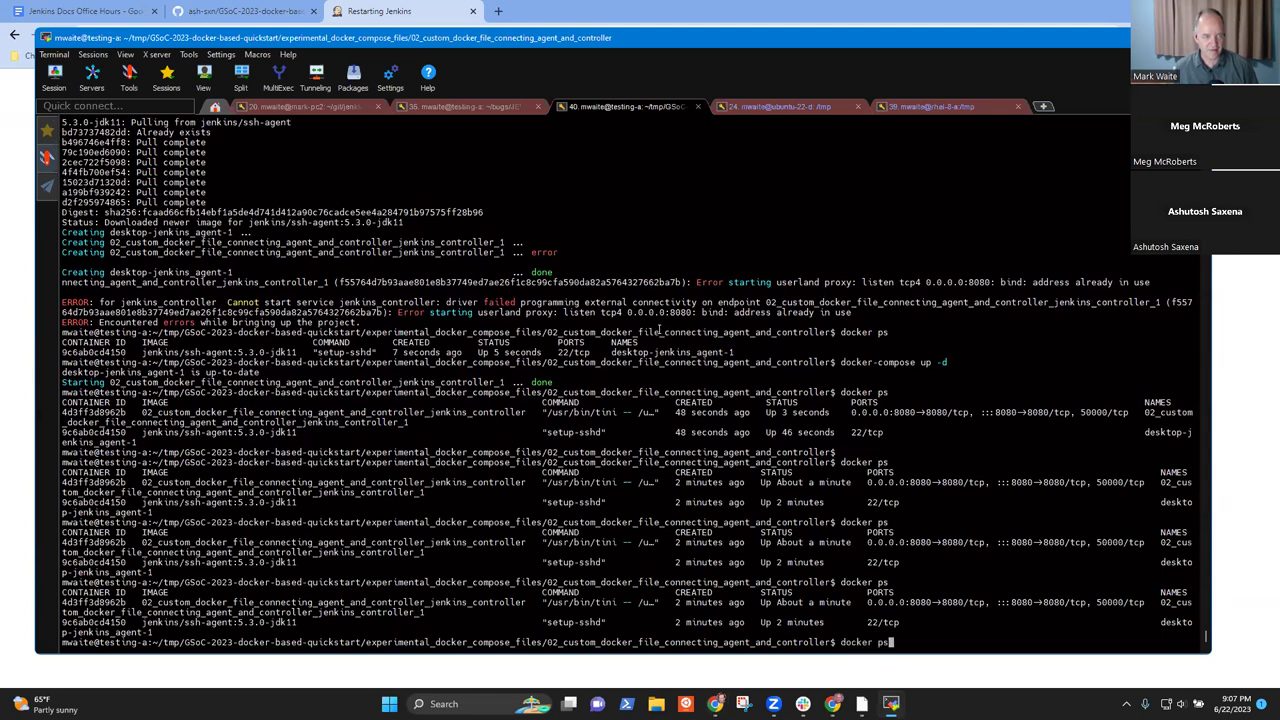
key(Return)
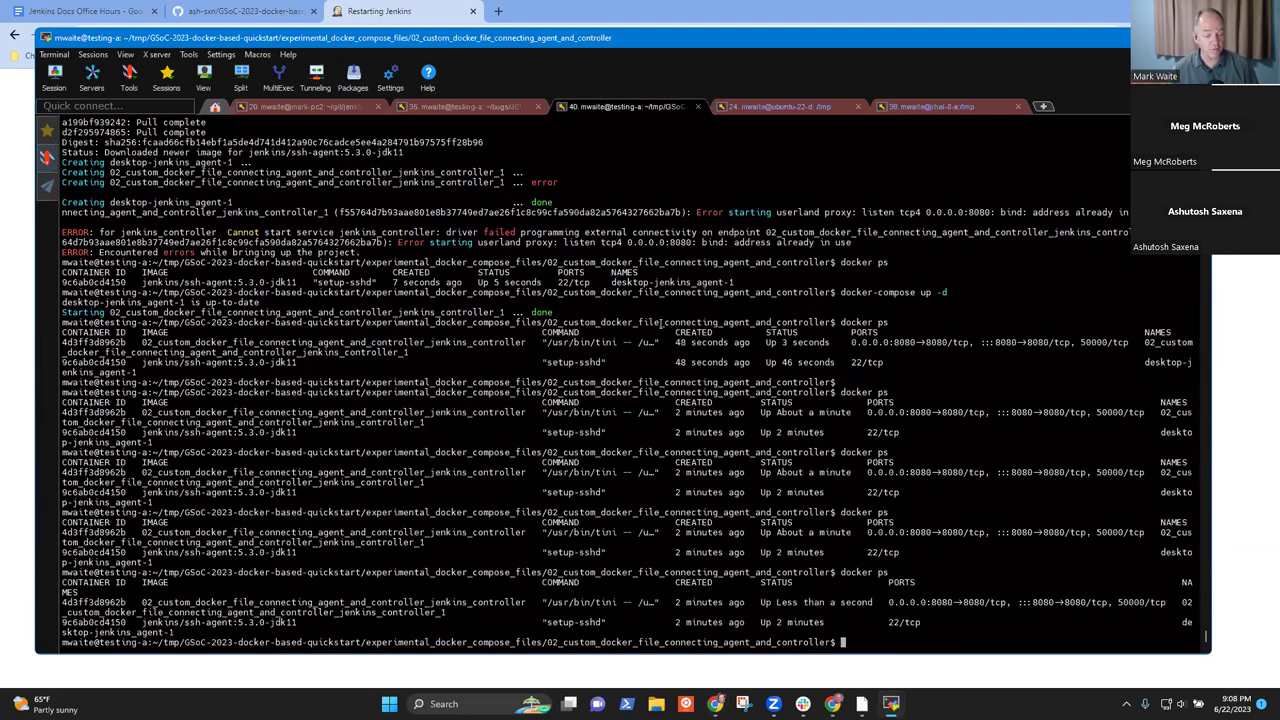
- Check the browser's restart page, then rerun docker ps to confirm the controller is back up
click(430, 15)
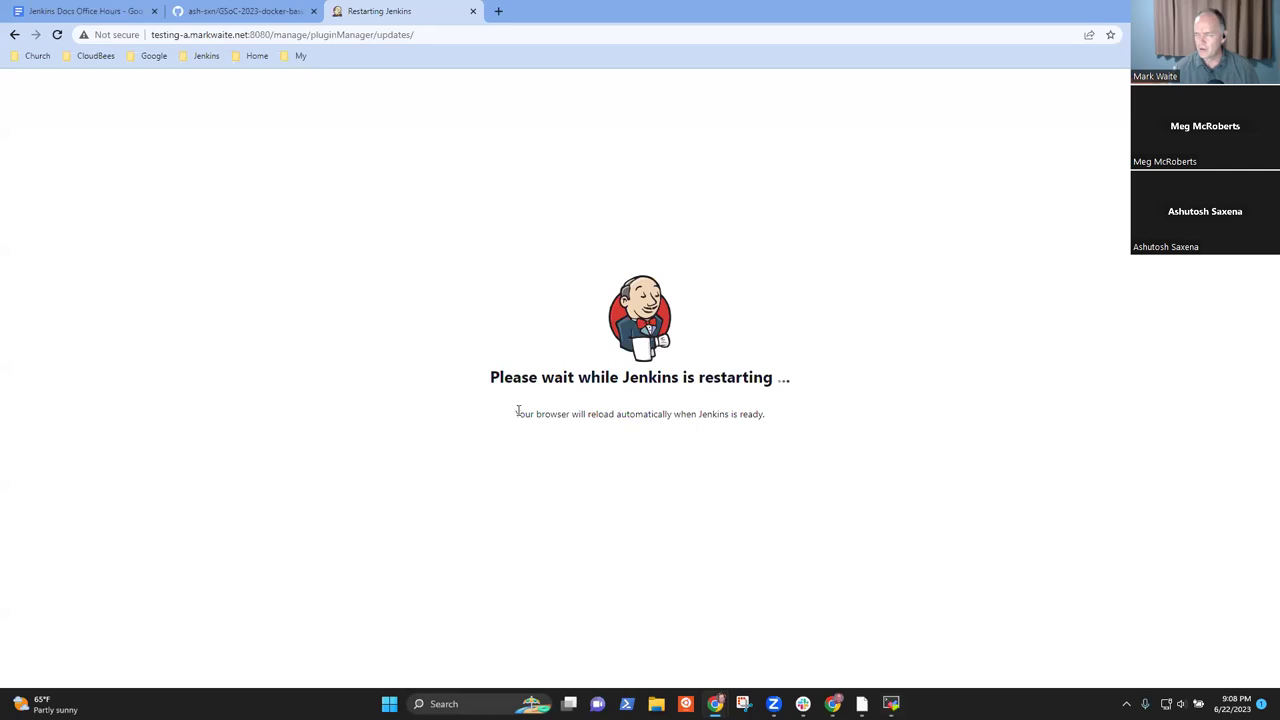
click(891, 703)
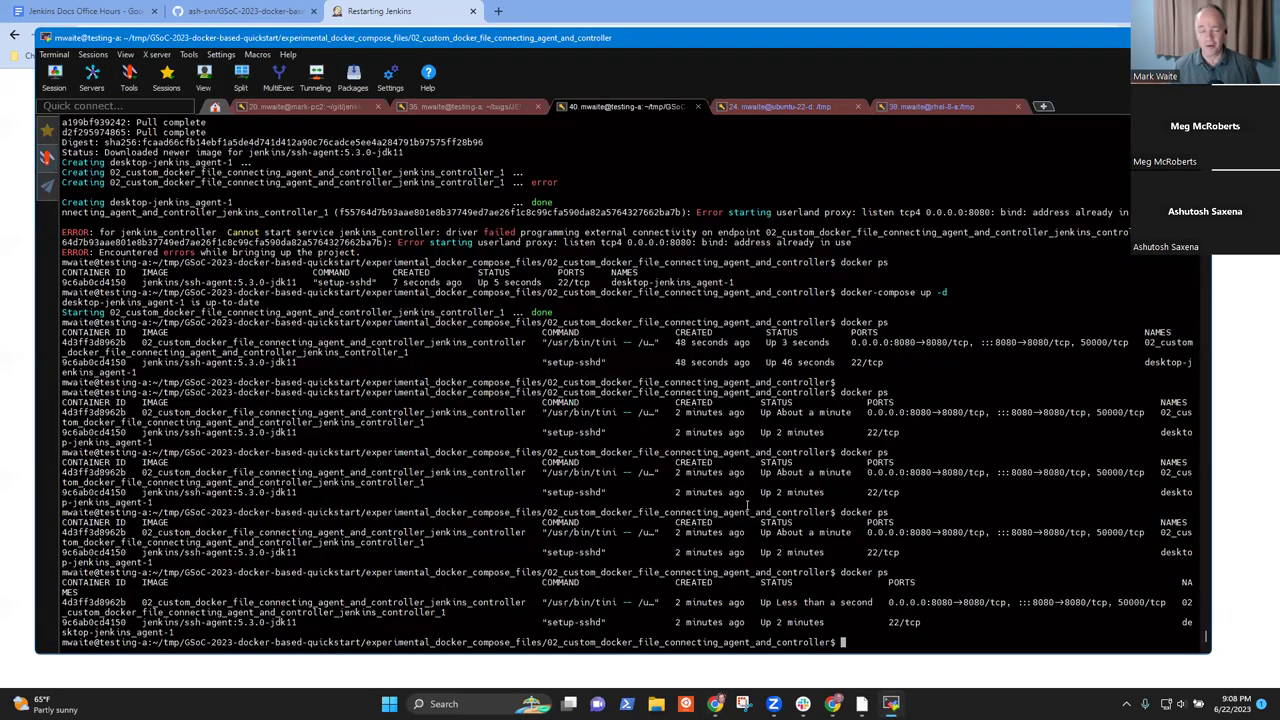
key(Up)
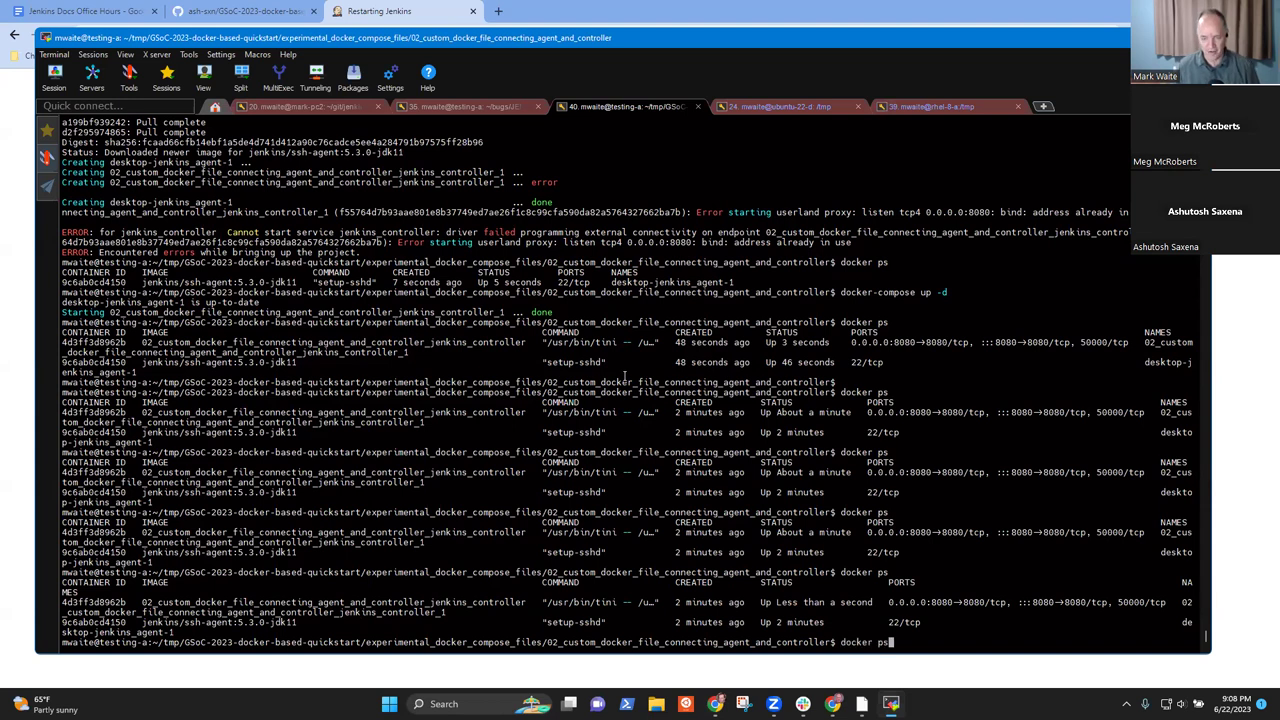
key(Return)
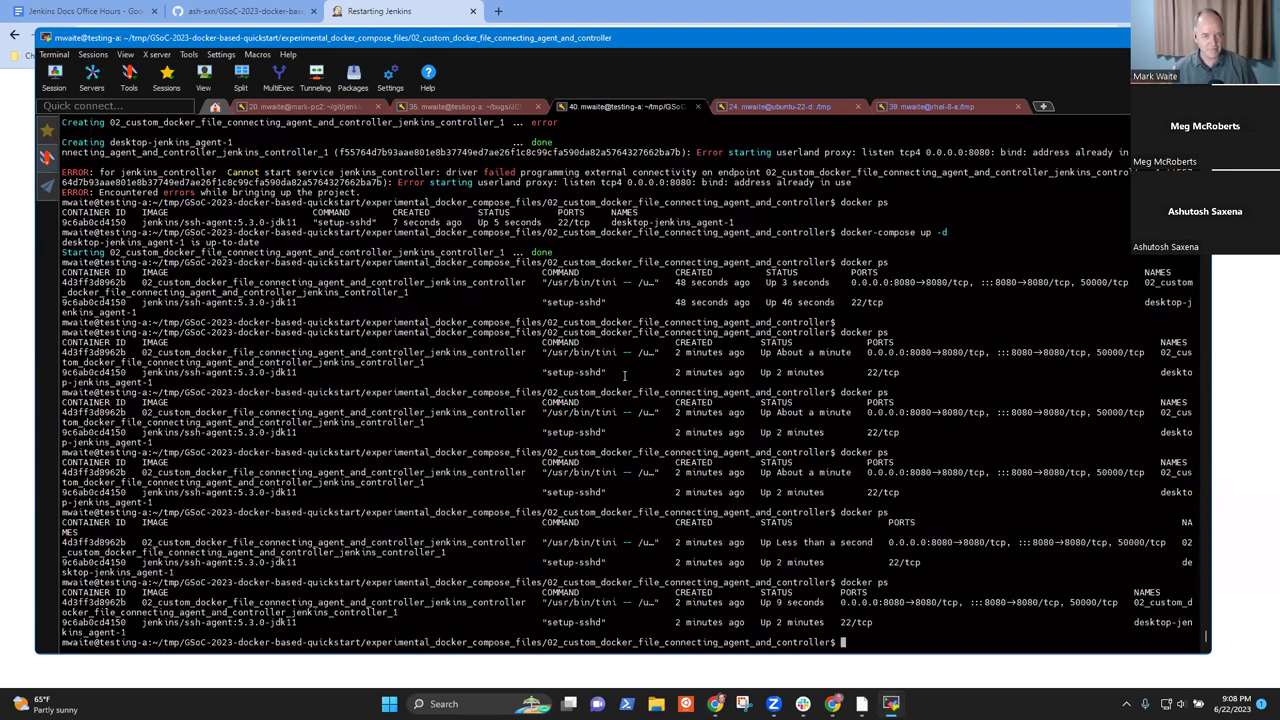
click(345, 10)
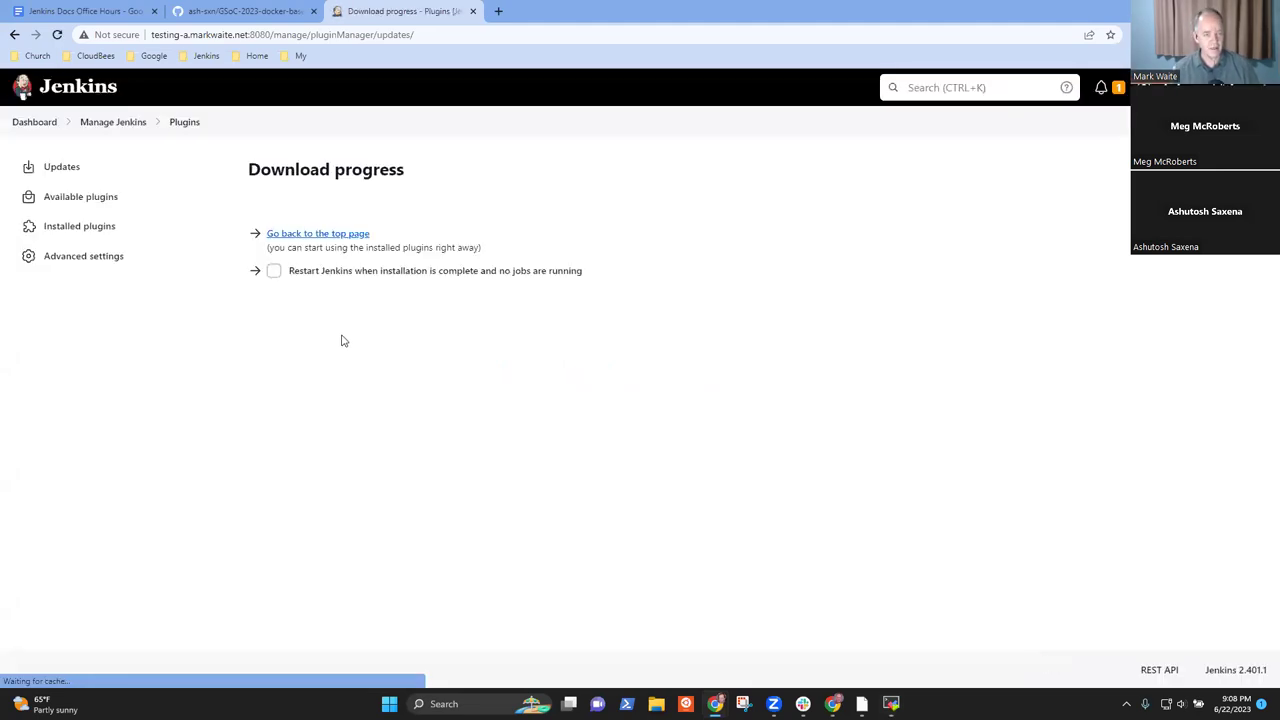
- Open the Jenkins system configuration from Manage Jenkins and scroll to Jenkins Location
click(118, 126)
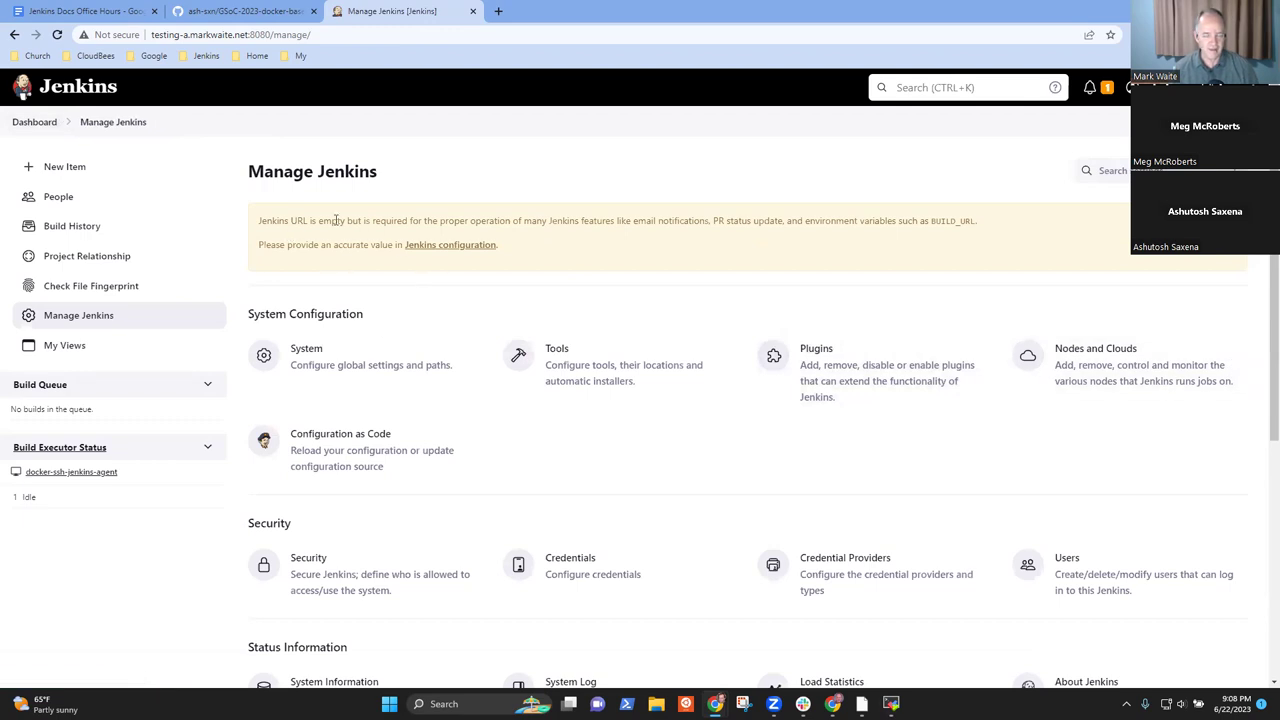
click(488, 250)
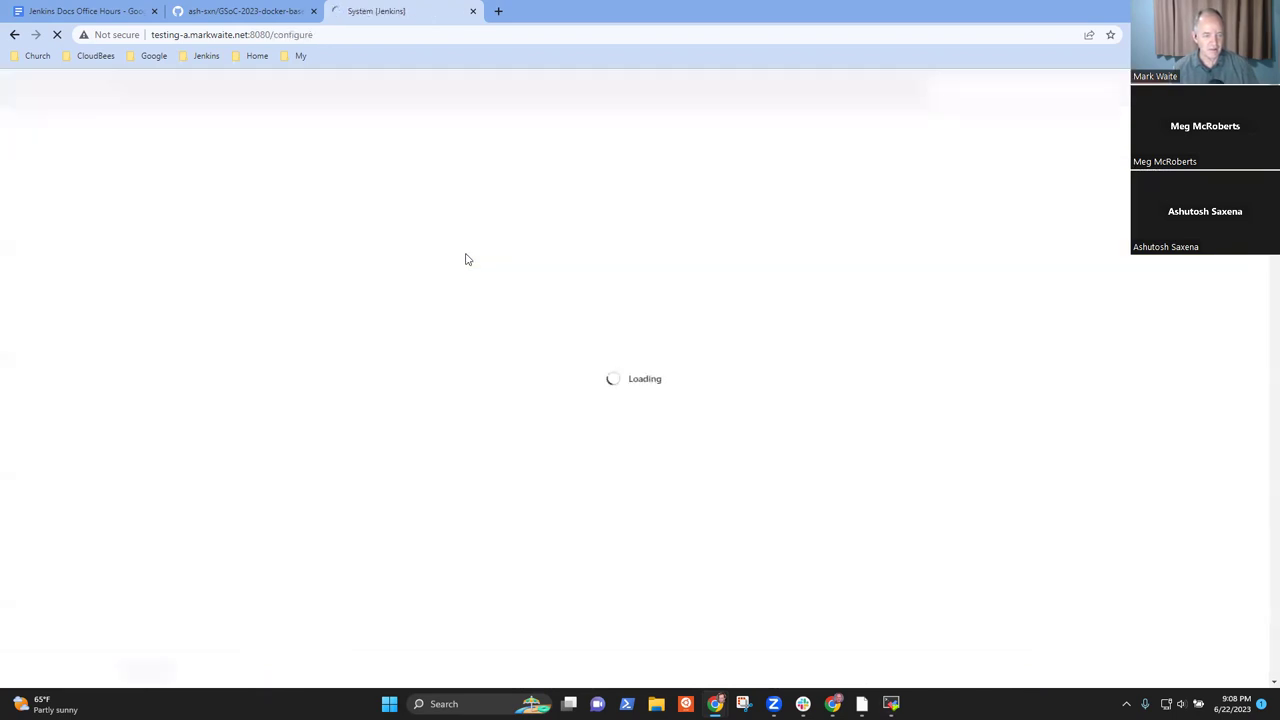
scroll(480, 260, down, 3)
scroll(480, 270, down, 3)
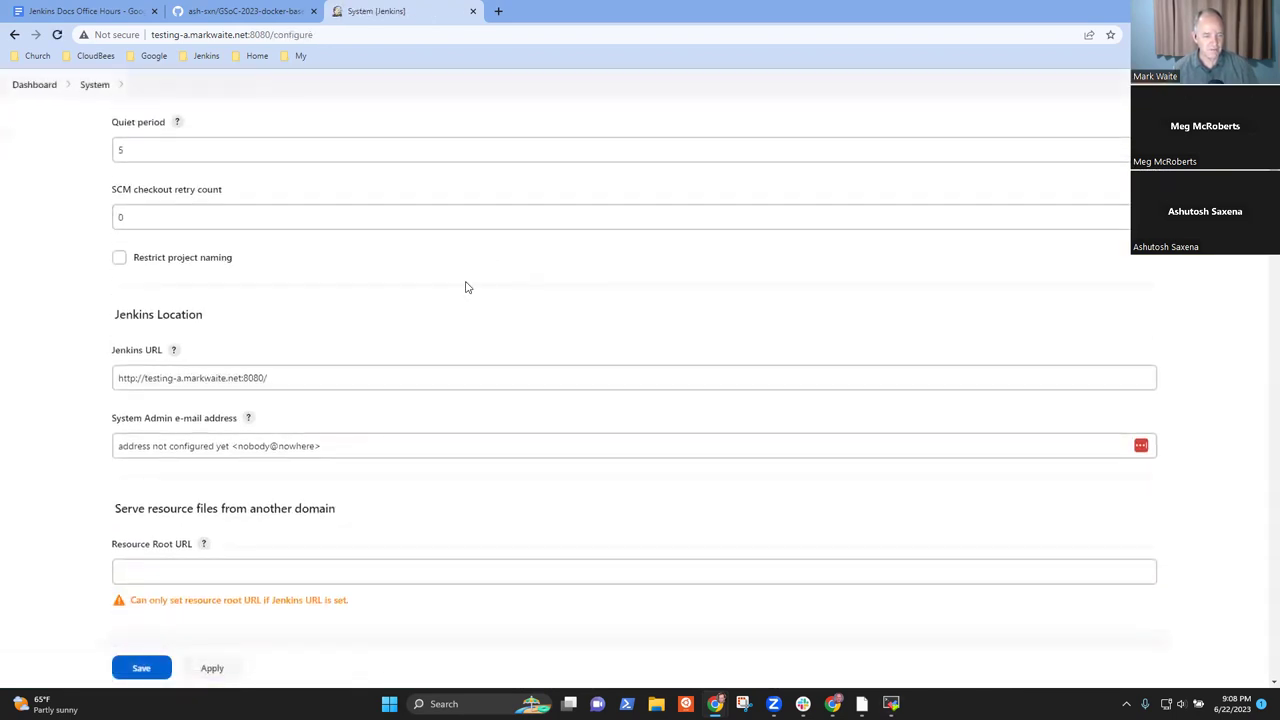
- Replace the placeholder System Admin e-mail with the administrator's address and save the configuration
click(295, 372)
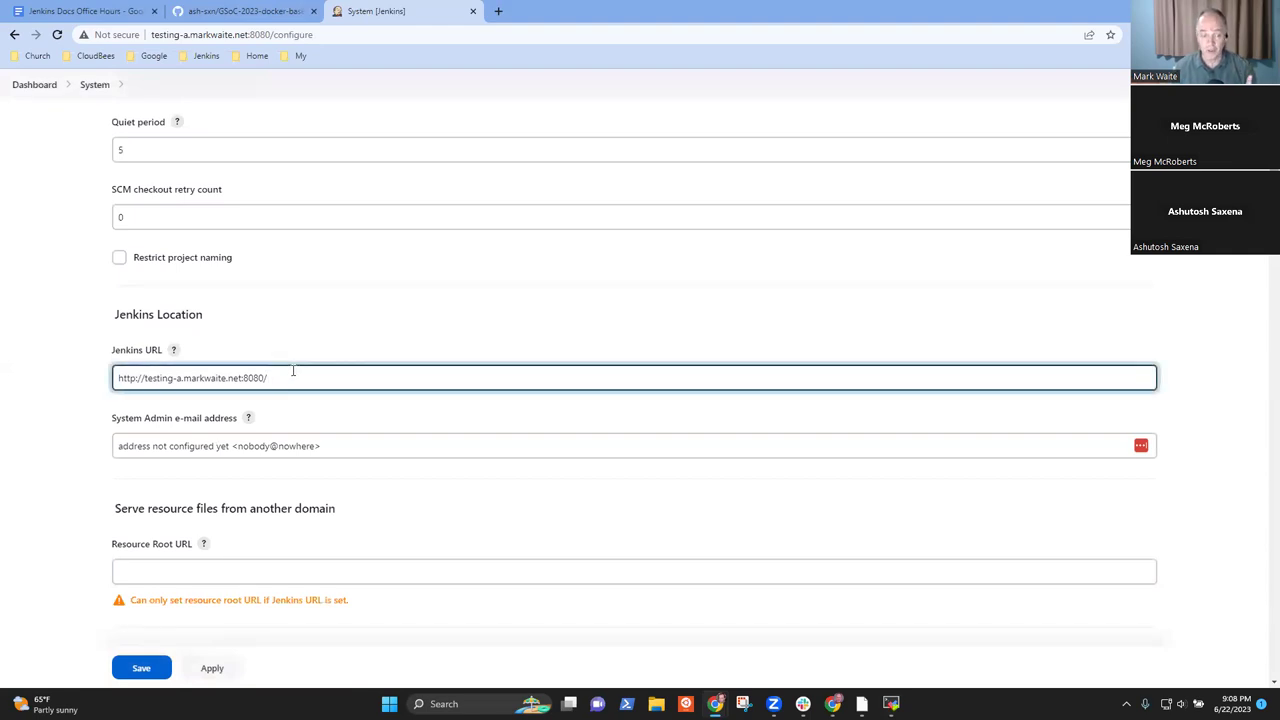
click(337, 445)
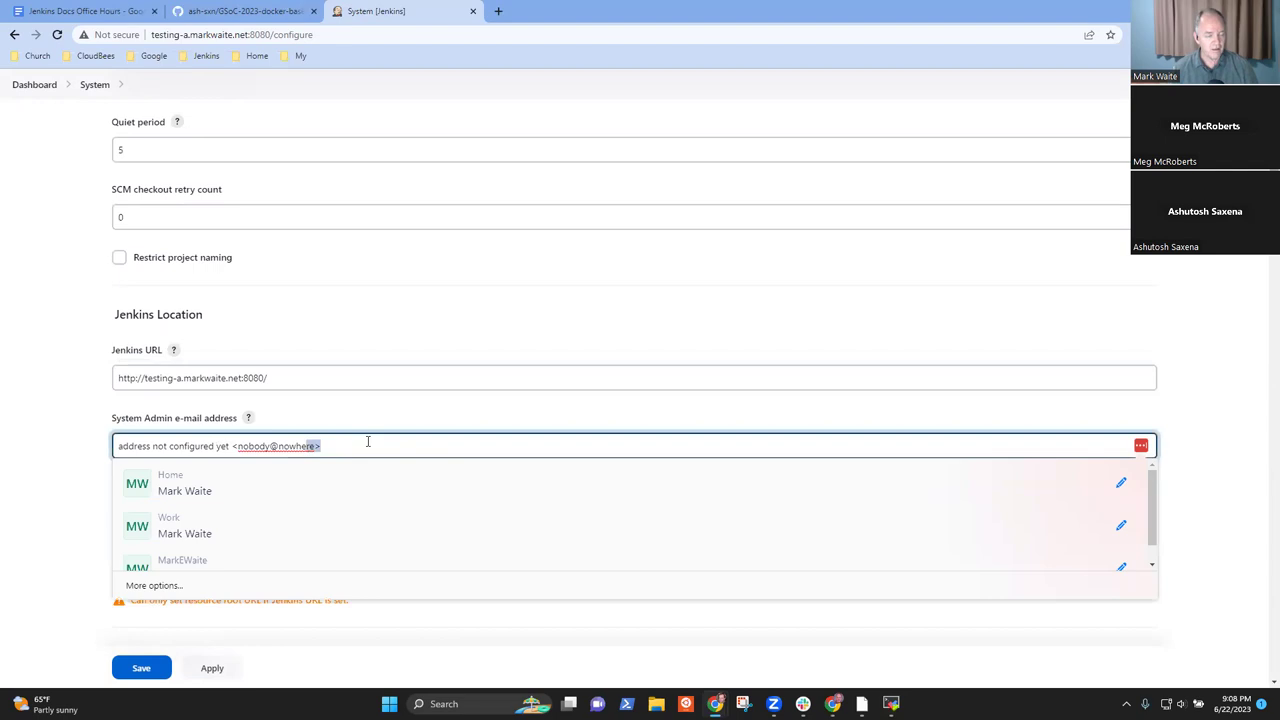
key(ctrl+a)
key(BackSpace)
text(mwaite)
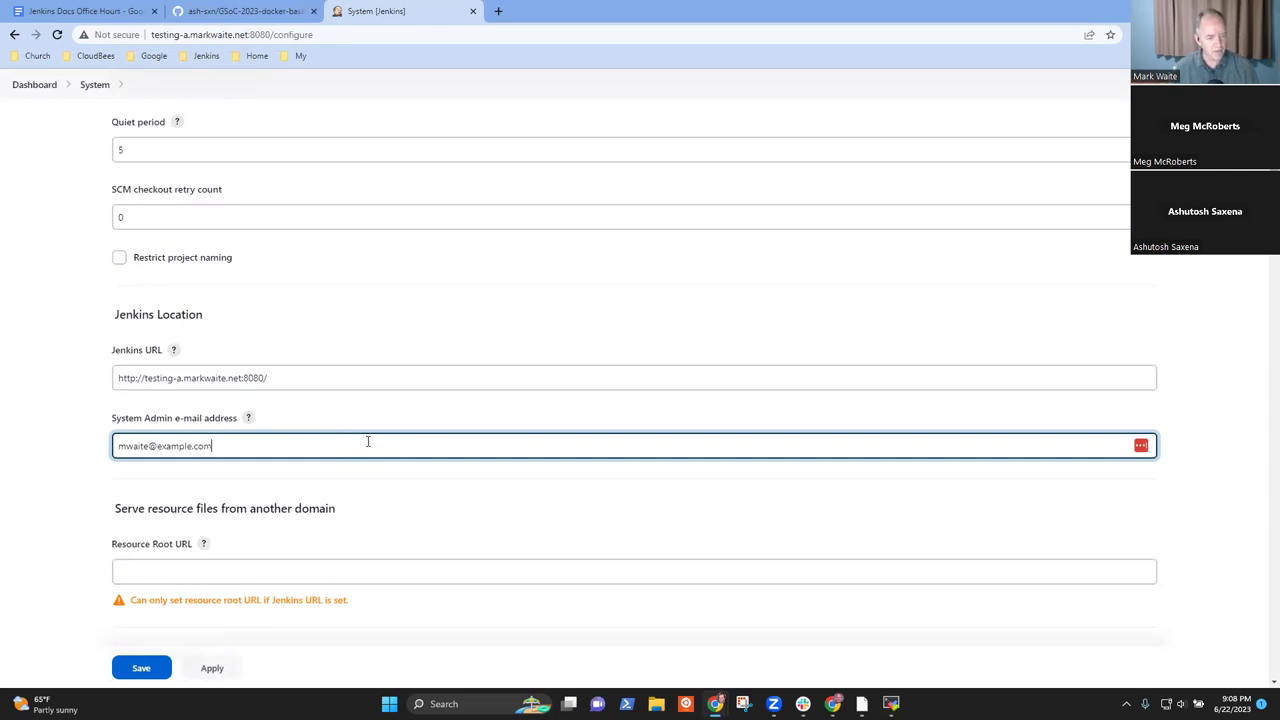
click(138, 668)
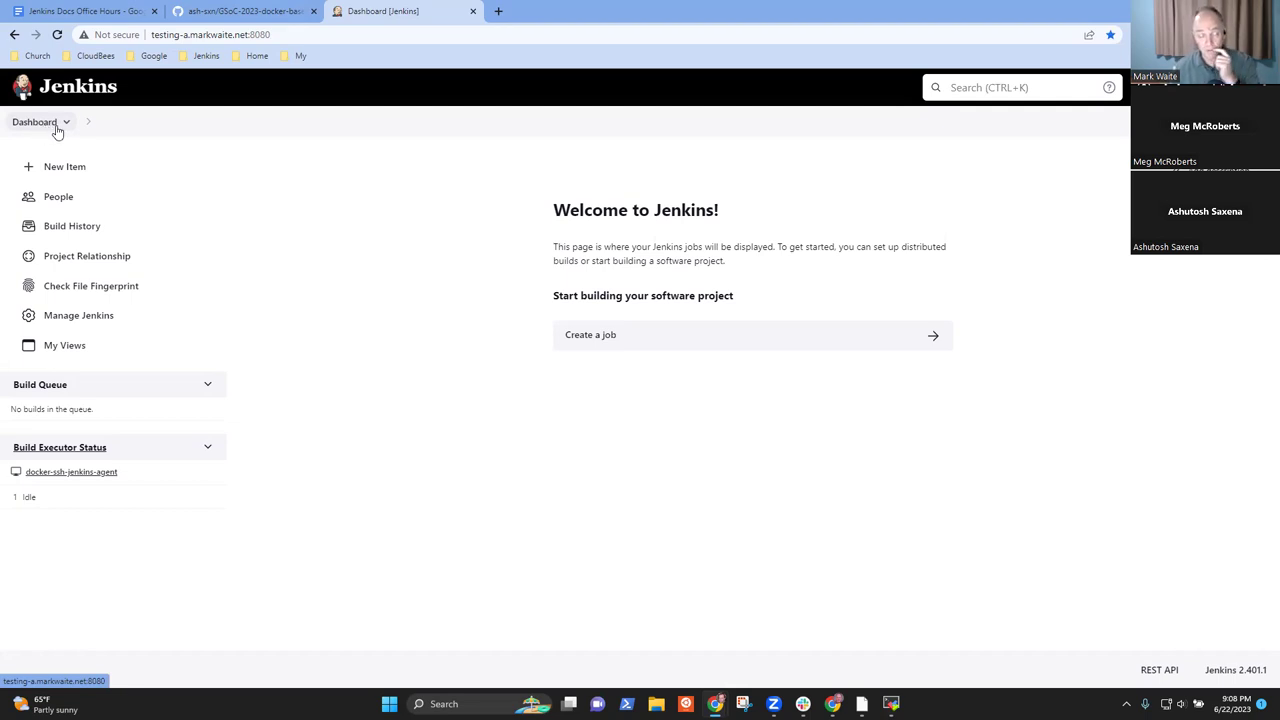
click(290, 36)
- Browse the Manage Jenkins page and the New Item page from the dashboard
key(Home)
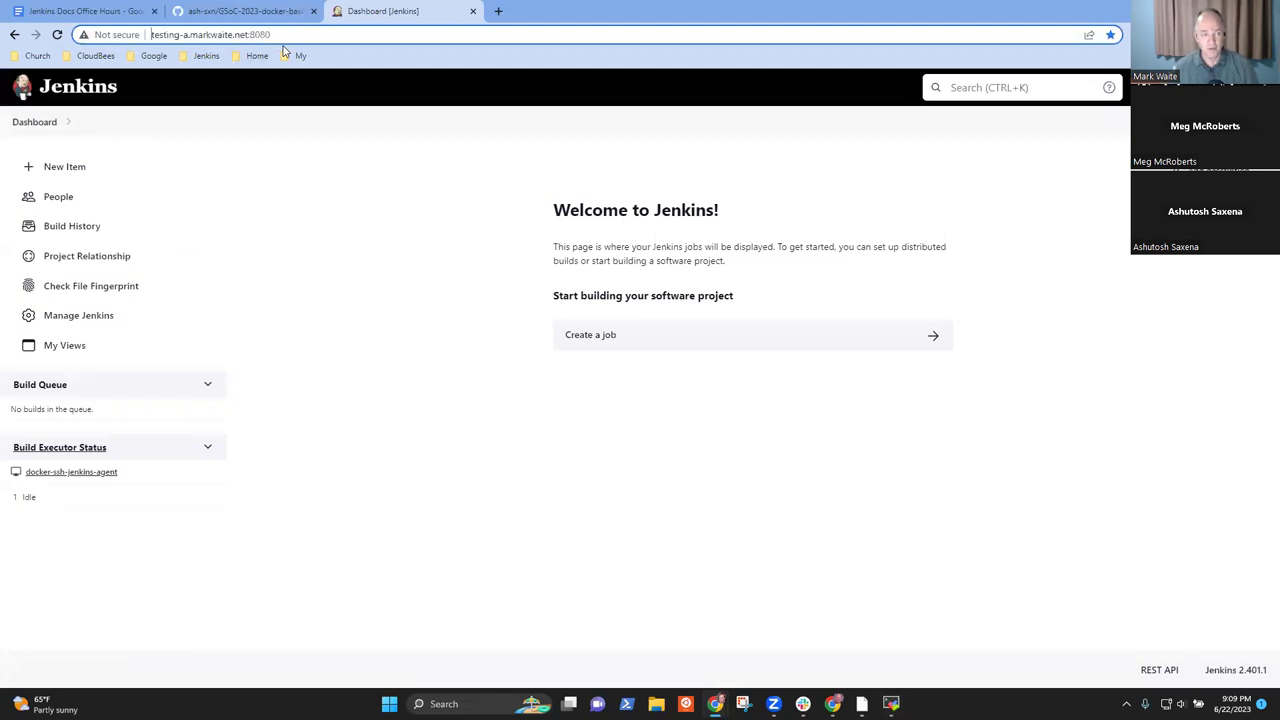
key(ctrl+a)
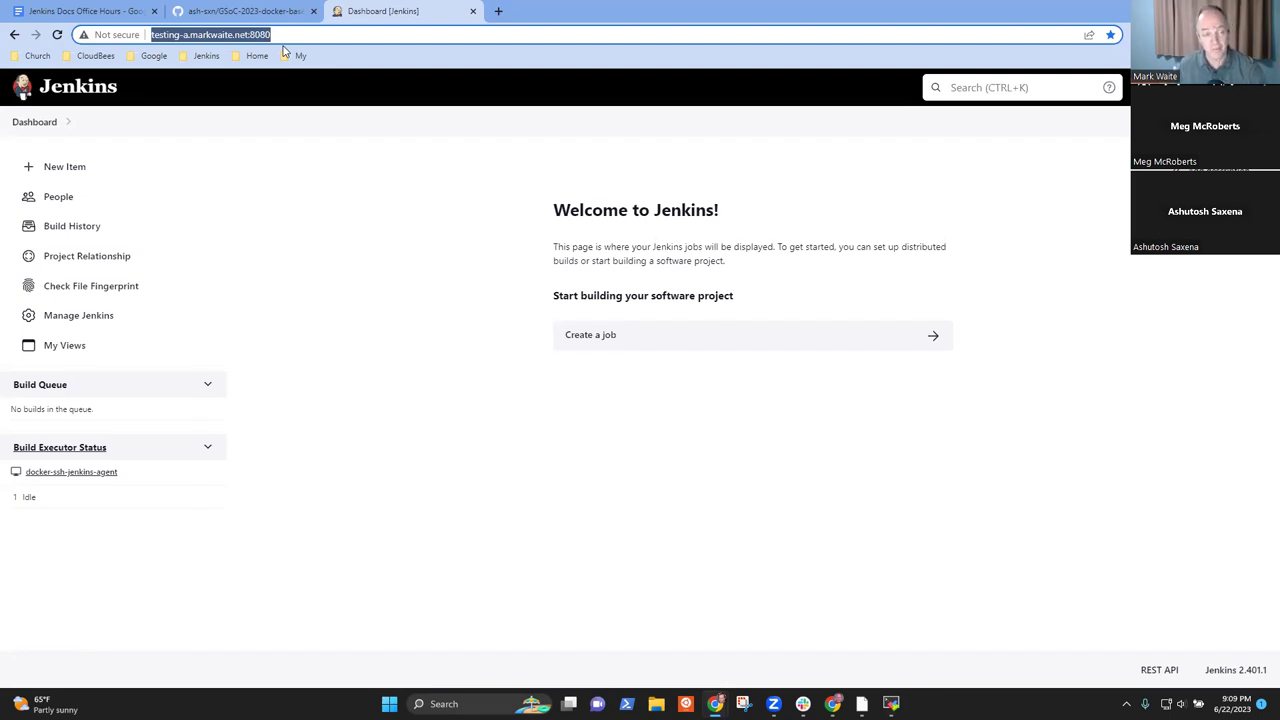
click(78, 325)
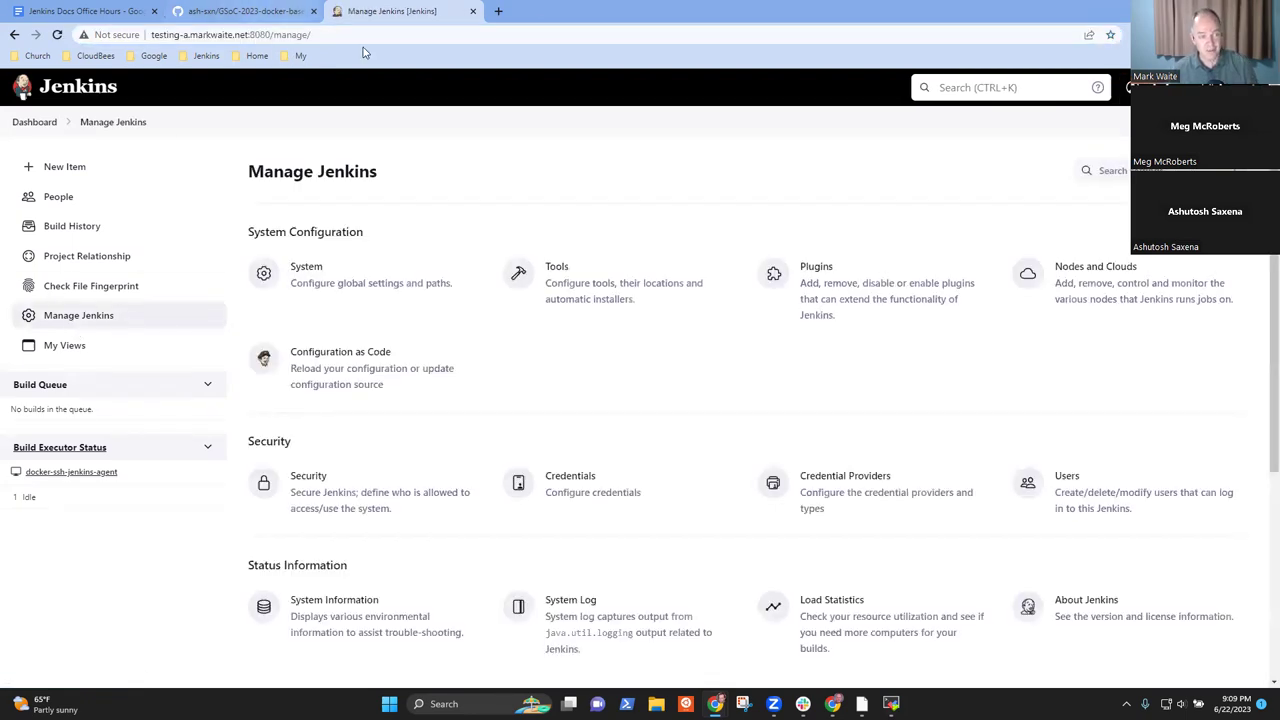
click(295, 34)
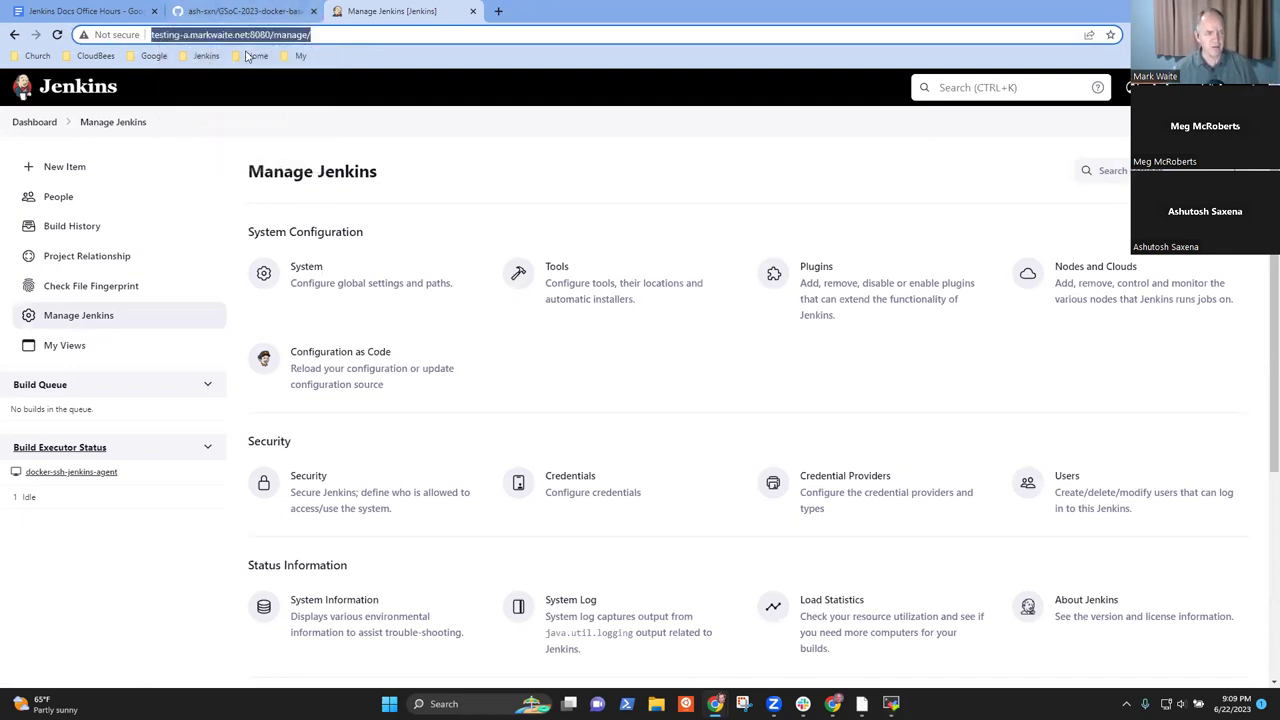
click(38, 124)
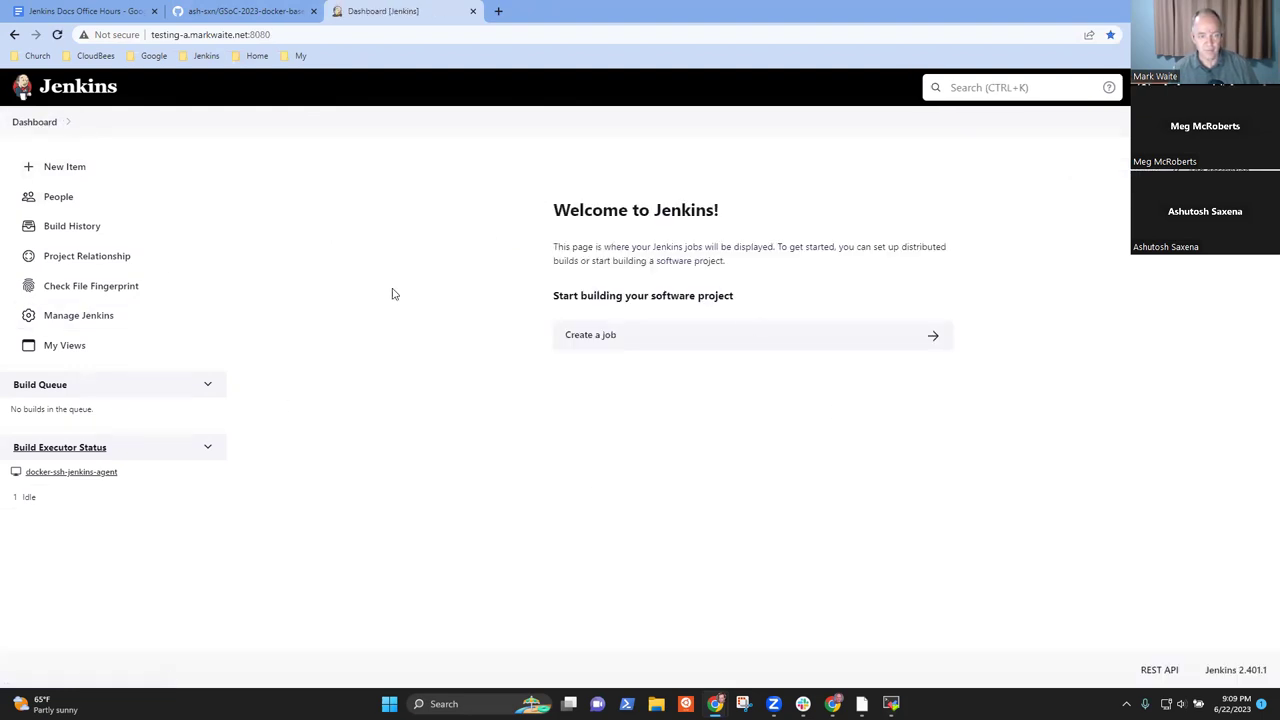
click(589, 341)
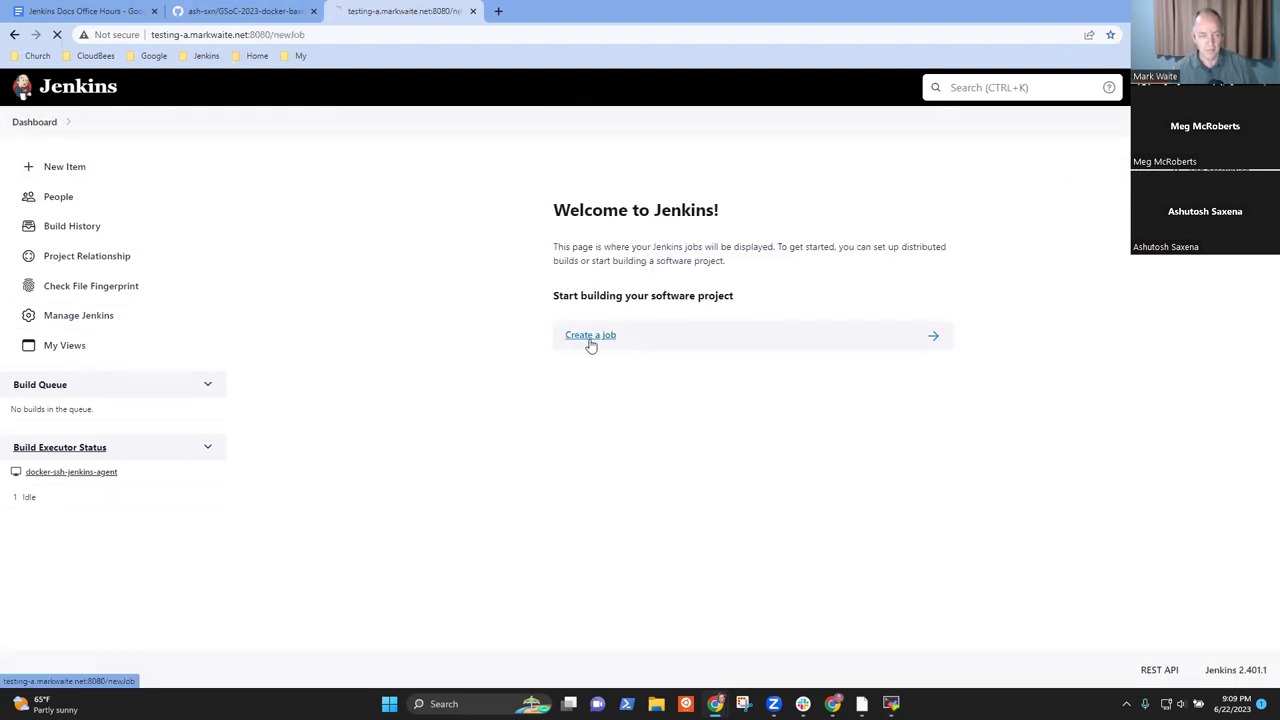
- Look over the plugins page, then open the docker-ssh-jenkins-agent status page with its labels
click(34, 124)
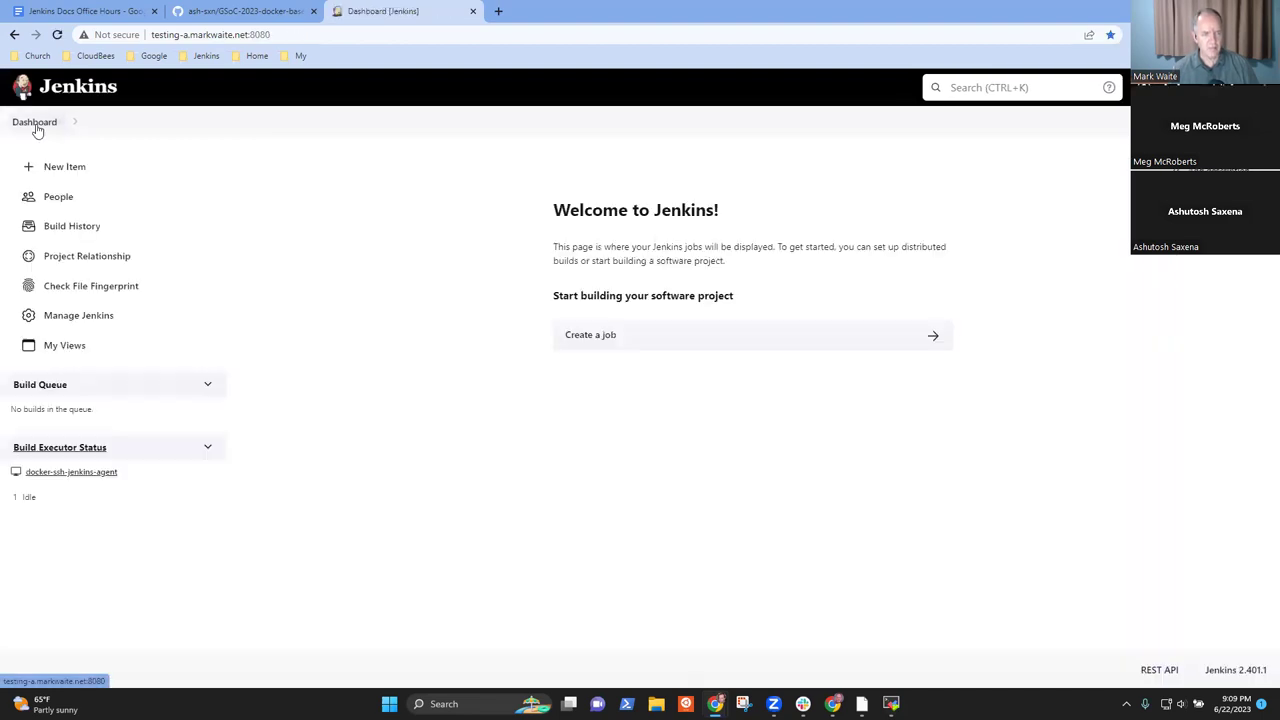
click(78, 315)
click(849, 299)
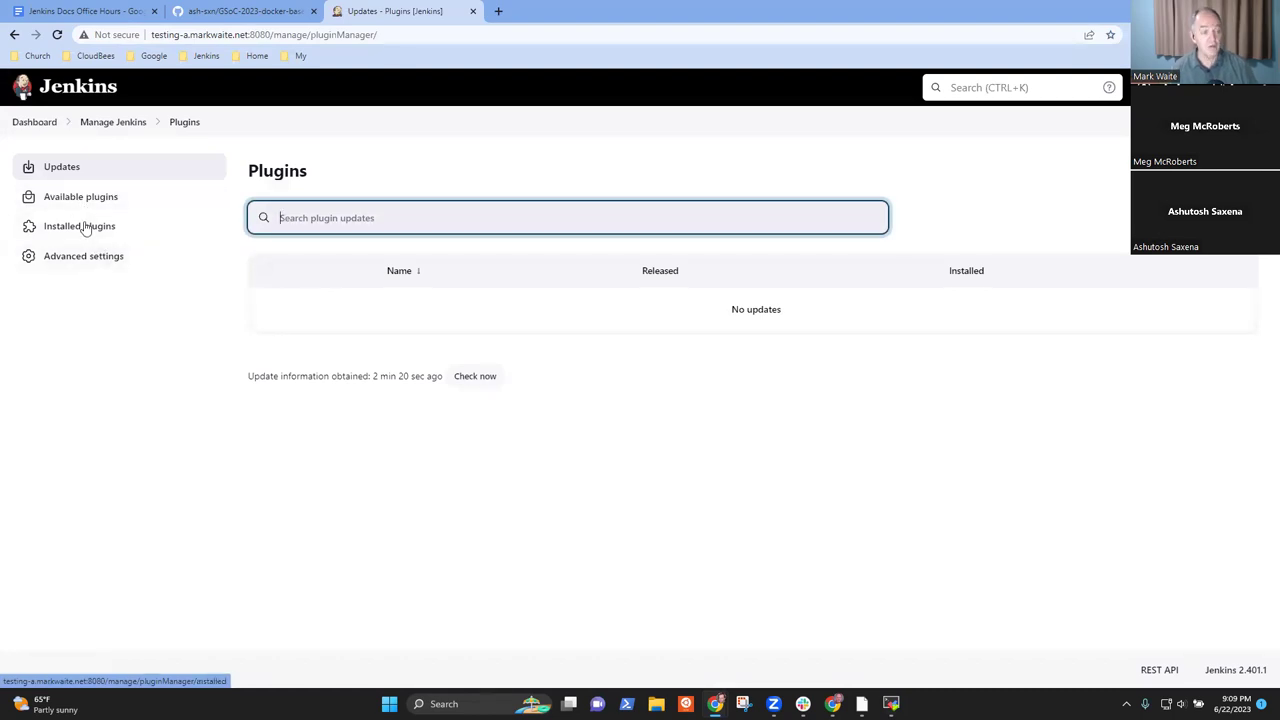
click(34, 123)
click(76, 472)
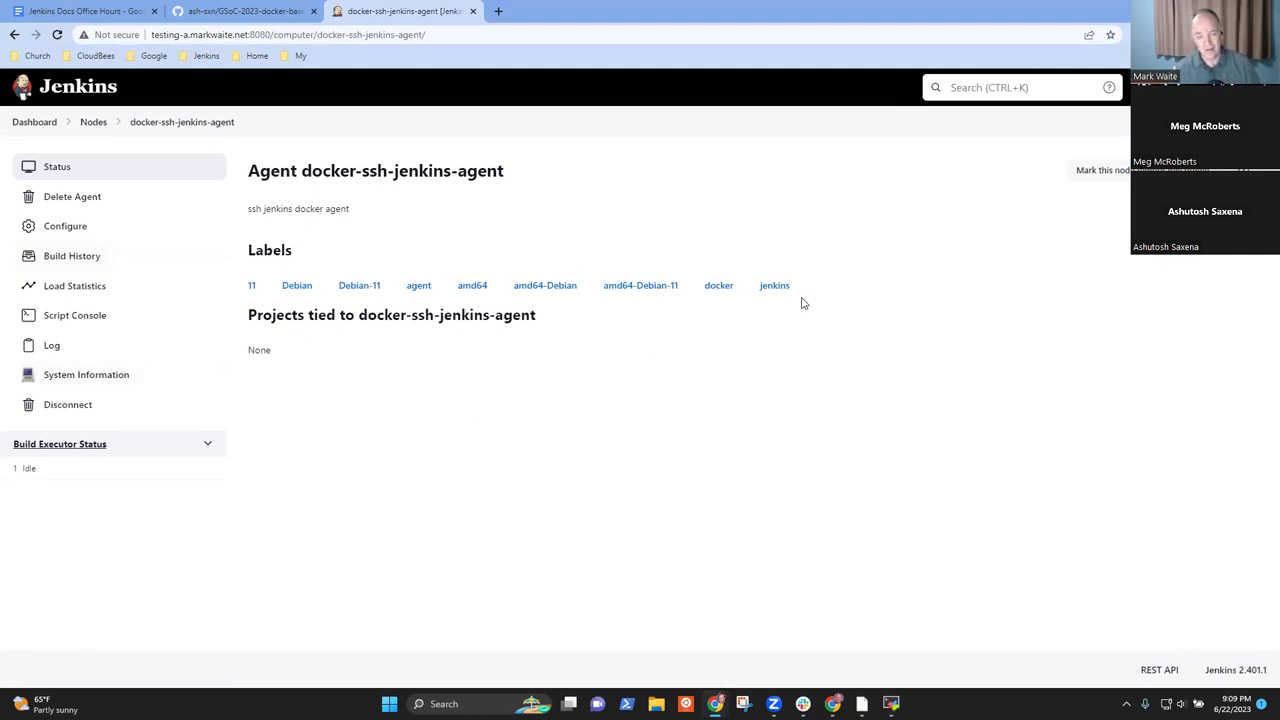
- Inspect the agent's labels, then open the Nodes page listing Built-In Node and docker-ssh-jenkins-agent
drag(795, 289, 287, 289)
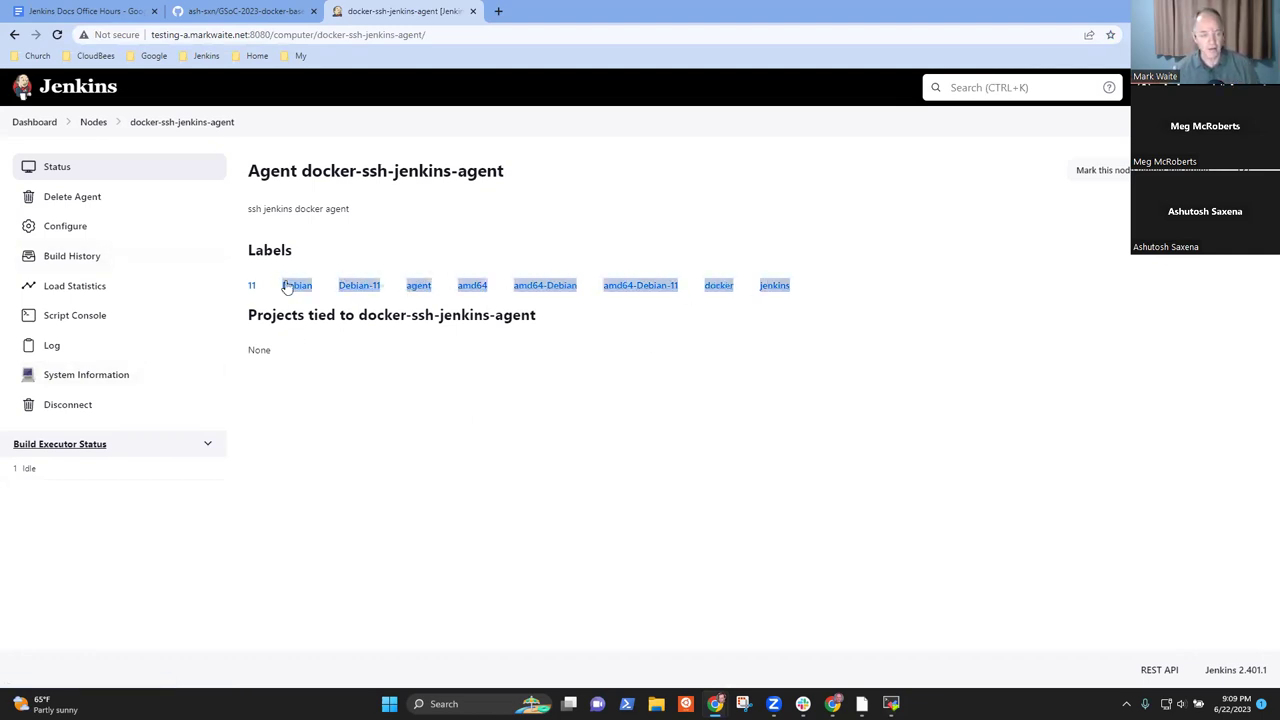
click(805, 406)
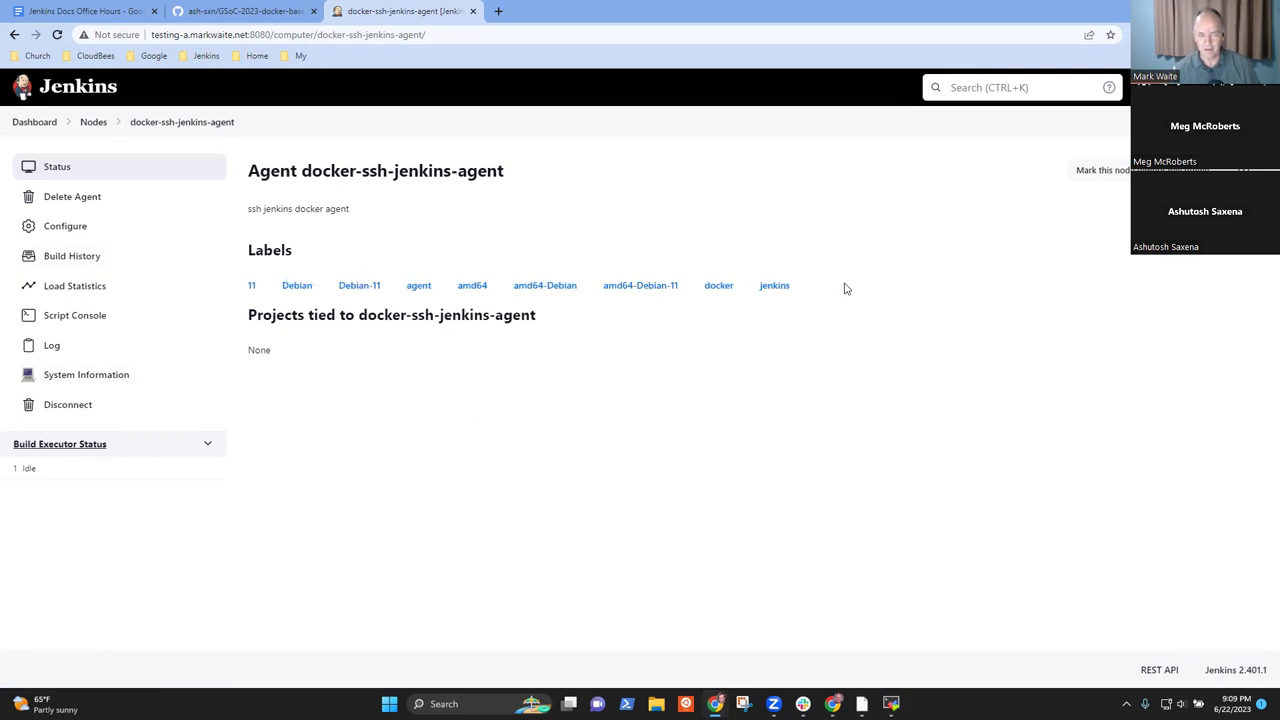
drag(785, 292, 277, 297)
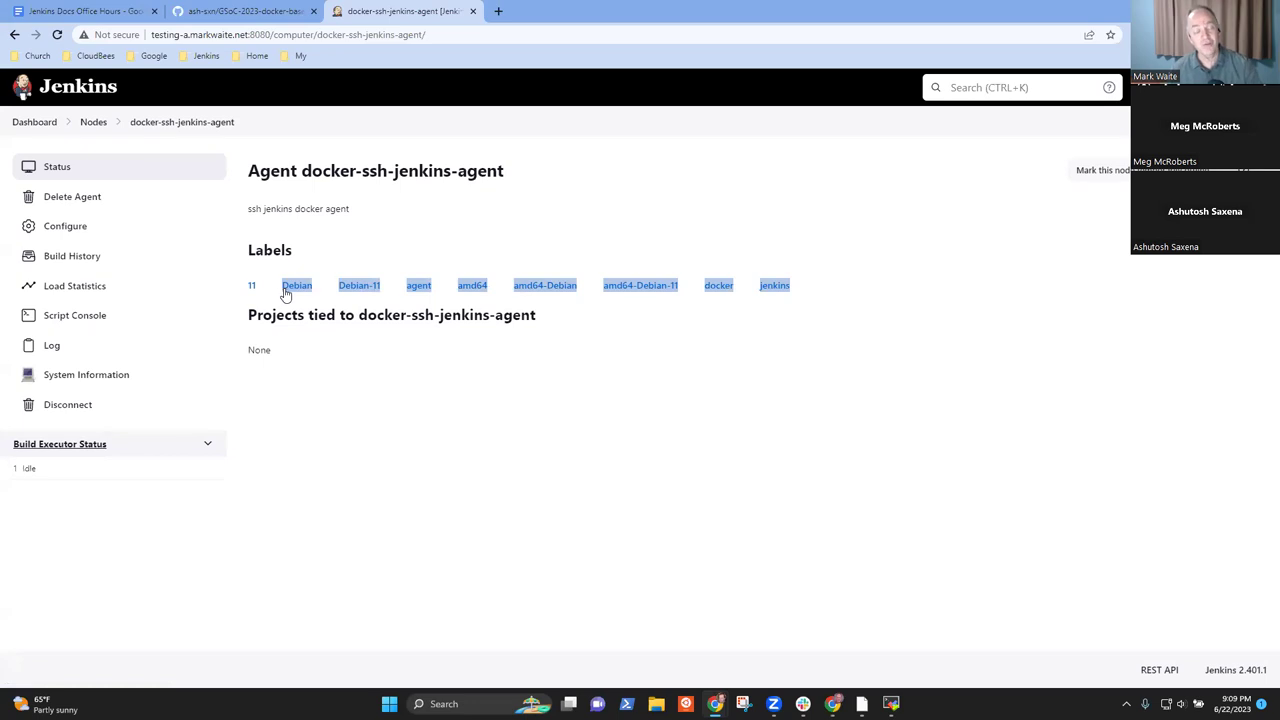
click(862, 305)
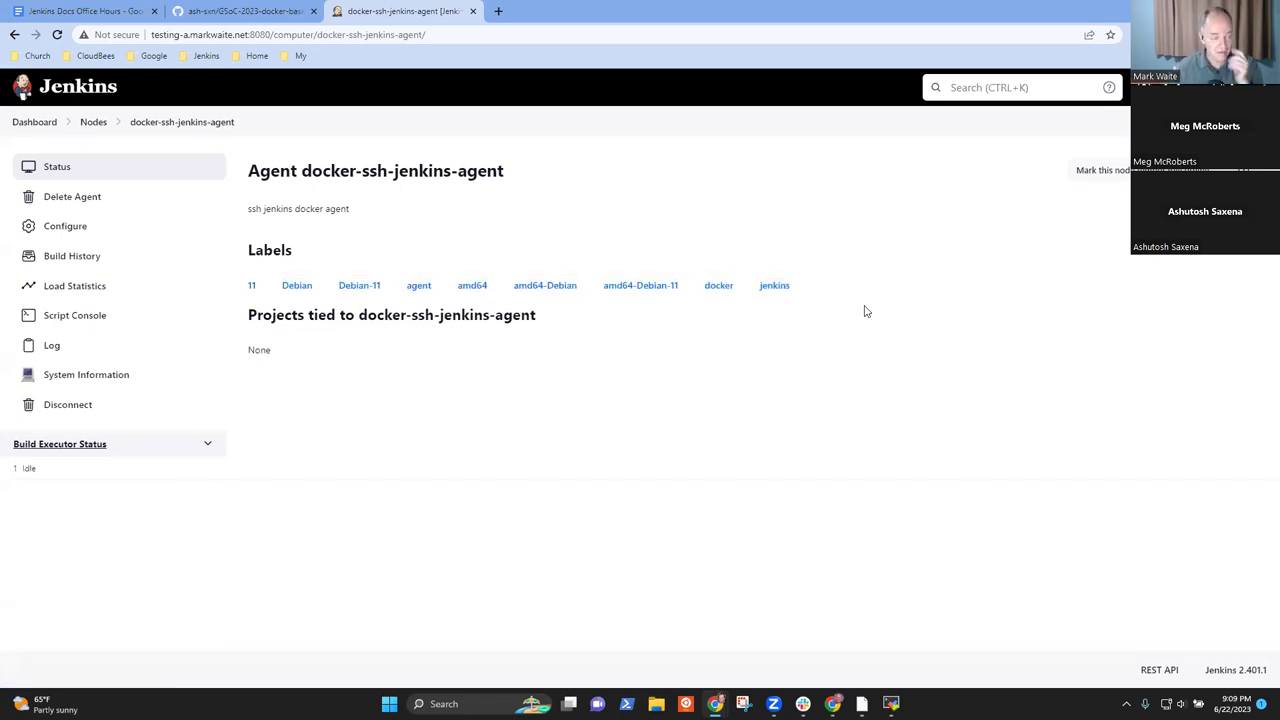
click(30, 122)
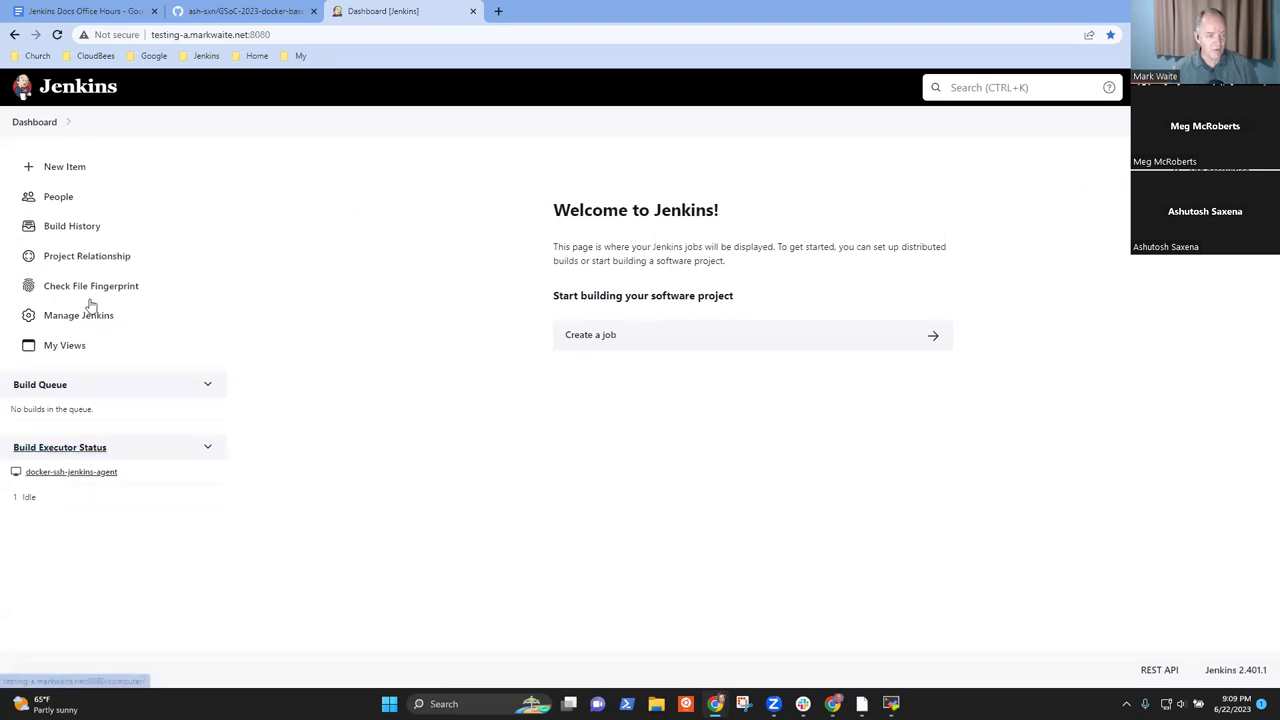
click(94, 448)
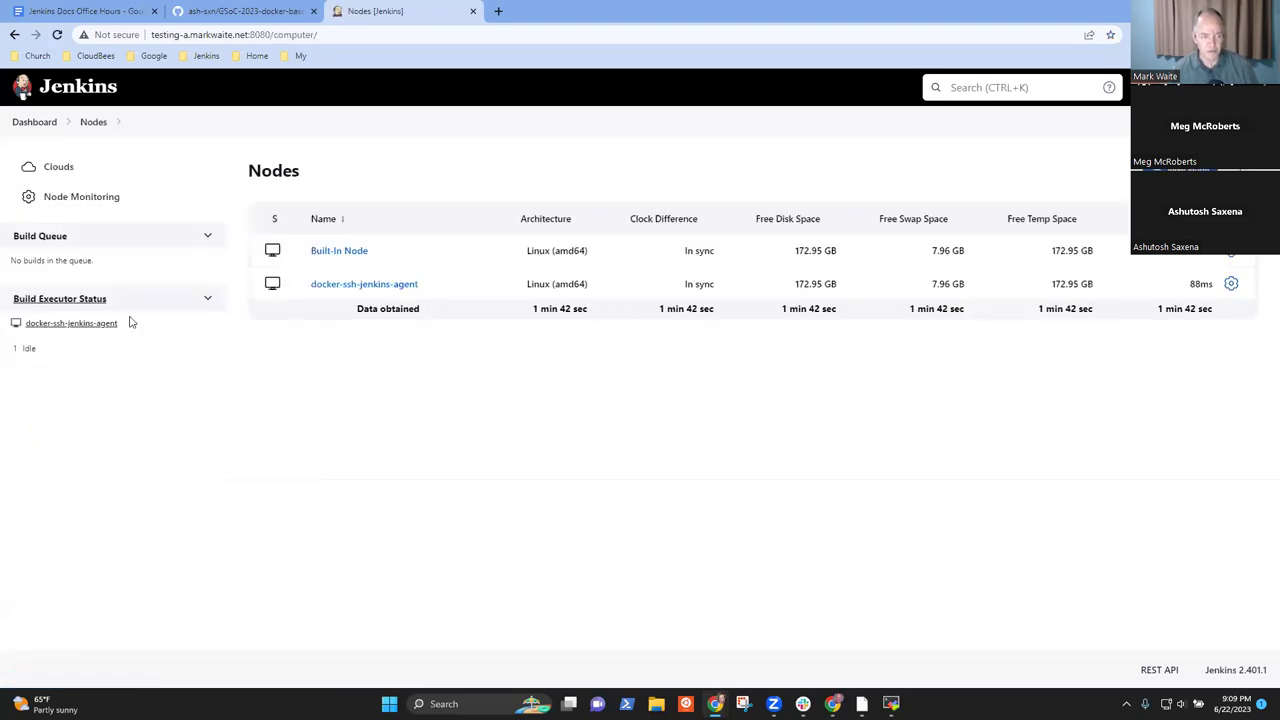
- Review the Built-In Node's configuration and labels, confirming 0 executors, then return to the dashboard
click(348, 252)
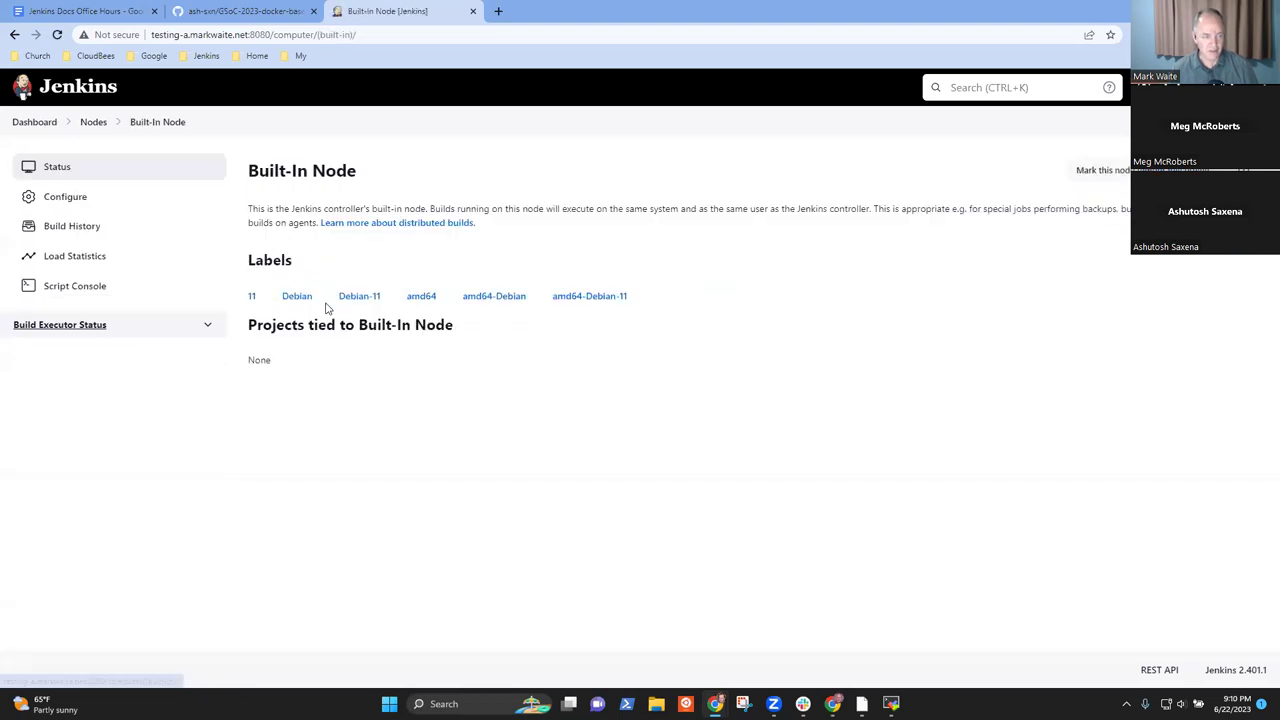
click(64, 196)
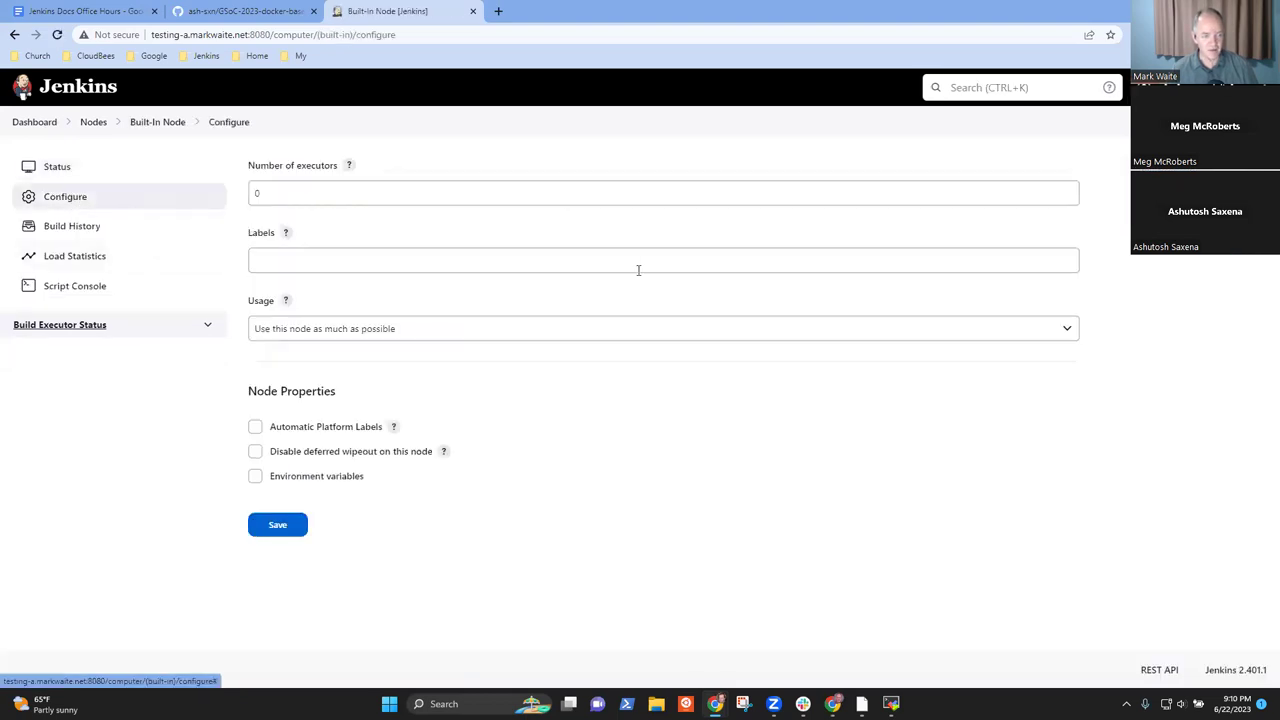
click(155, 123)
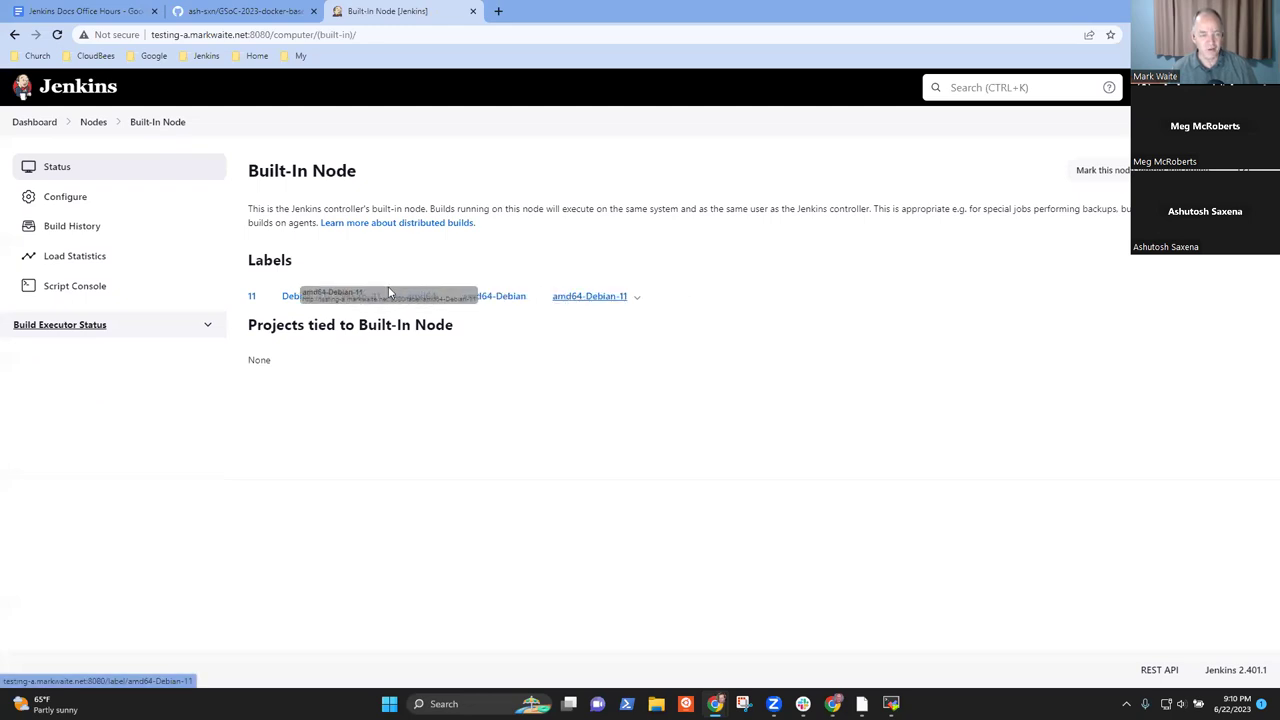
drag(720, 295, 233, 305)
click(729, 277)
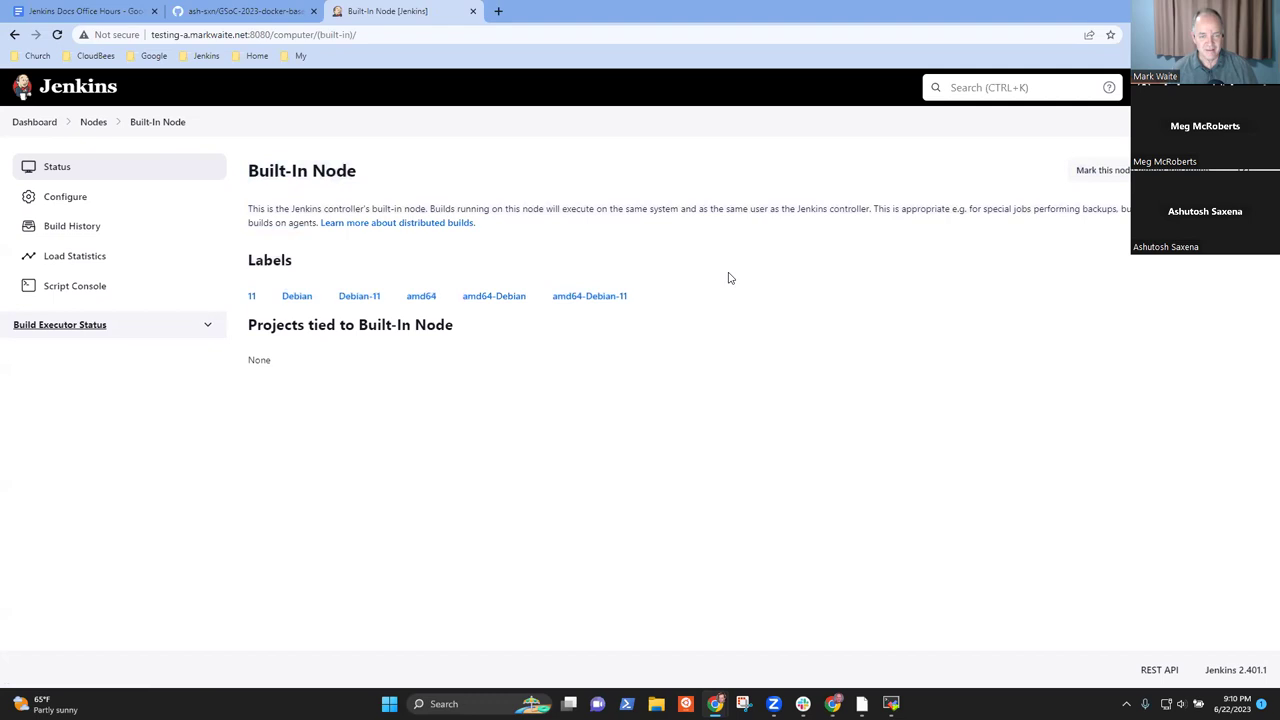
click(36, 122)
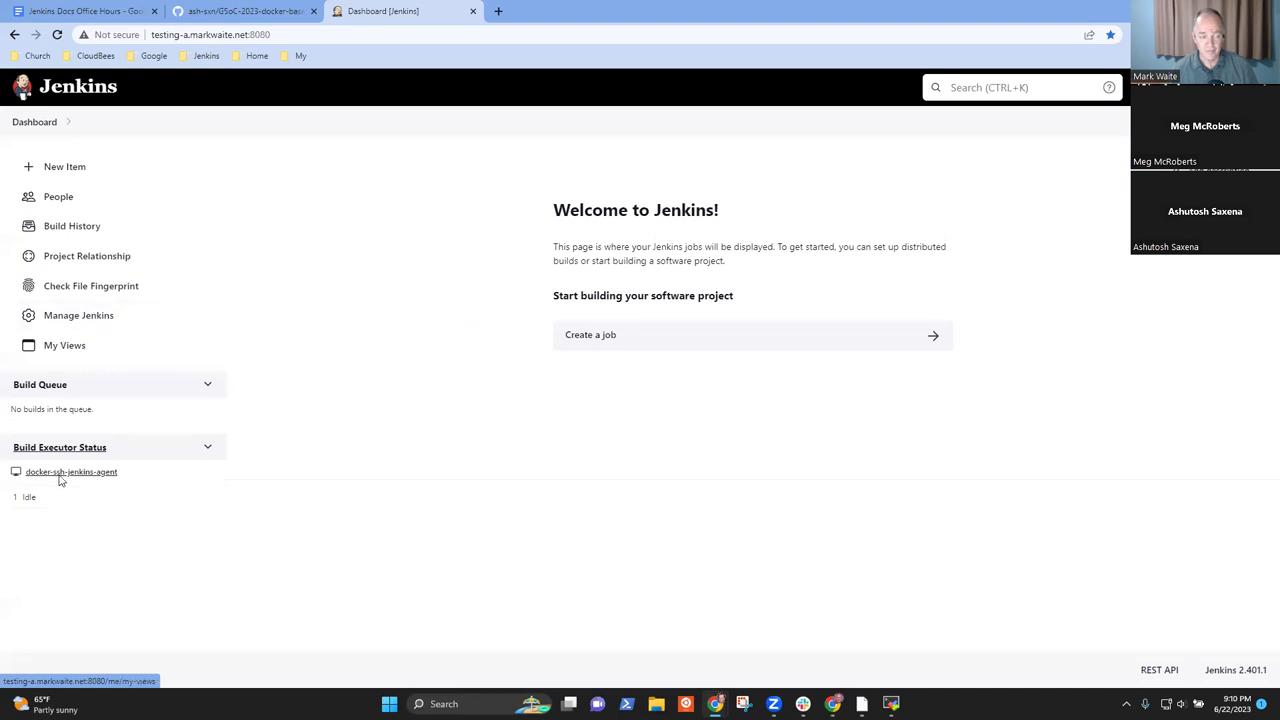
click(84, 170)
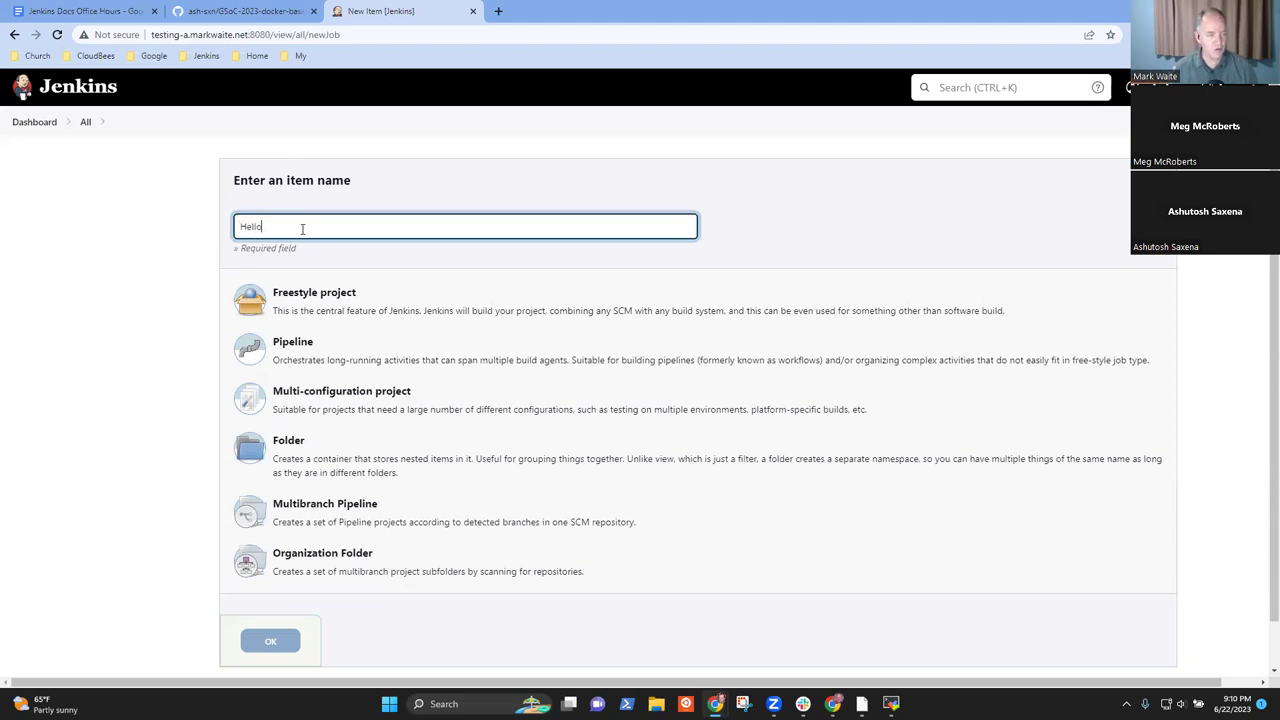
- Make Hello a Pipeline job, fill in the Hello World sample script, and save it
click(290, 352)
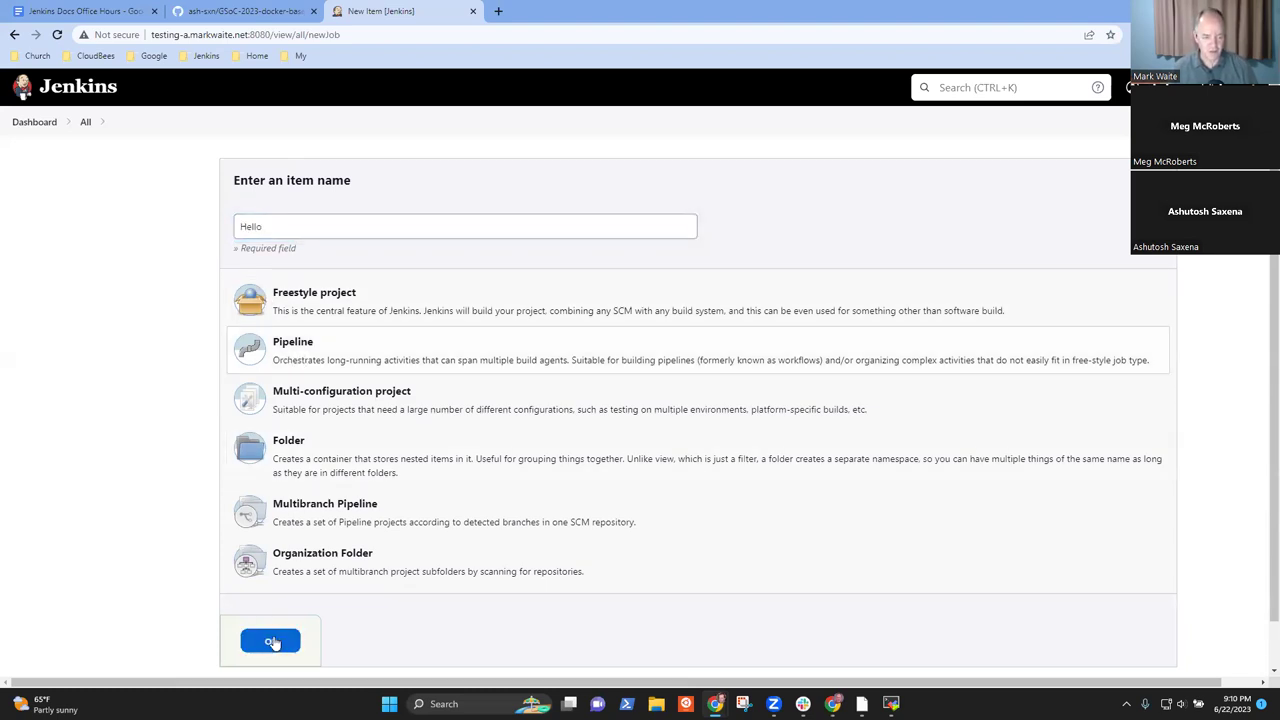
click(270, 641)
scroll(660, 445, down, 10)
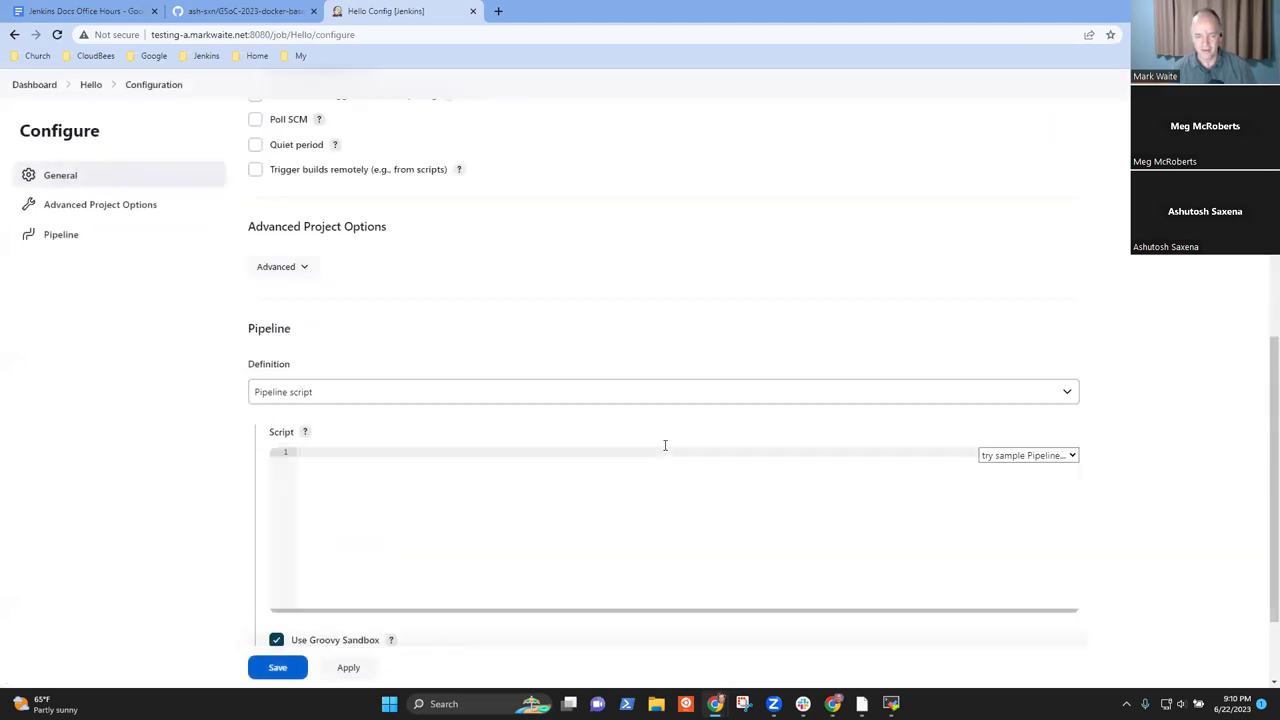
click(1044, 340)
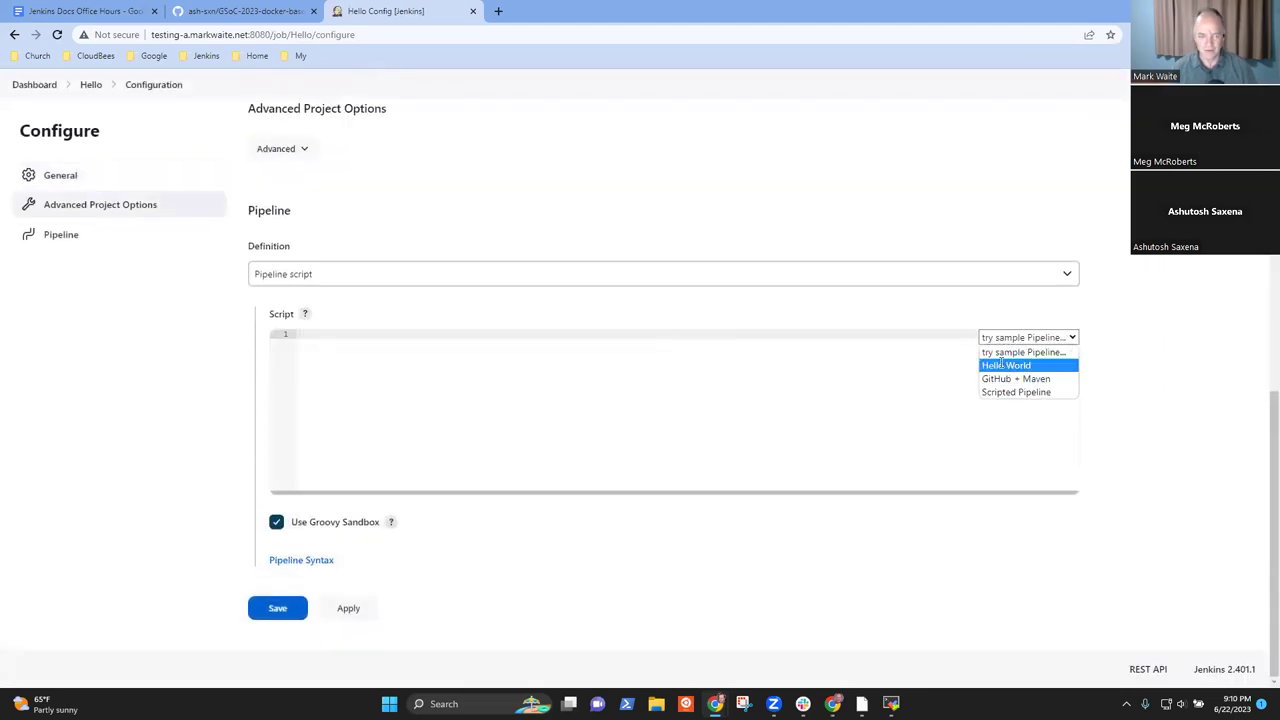
click(1001, 365)
click(278, 608)
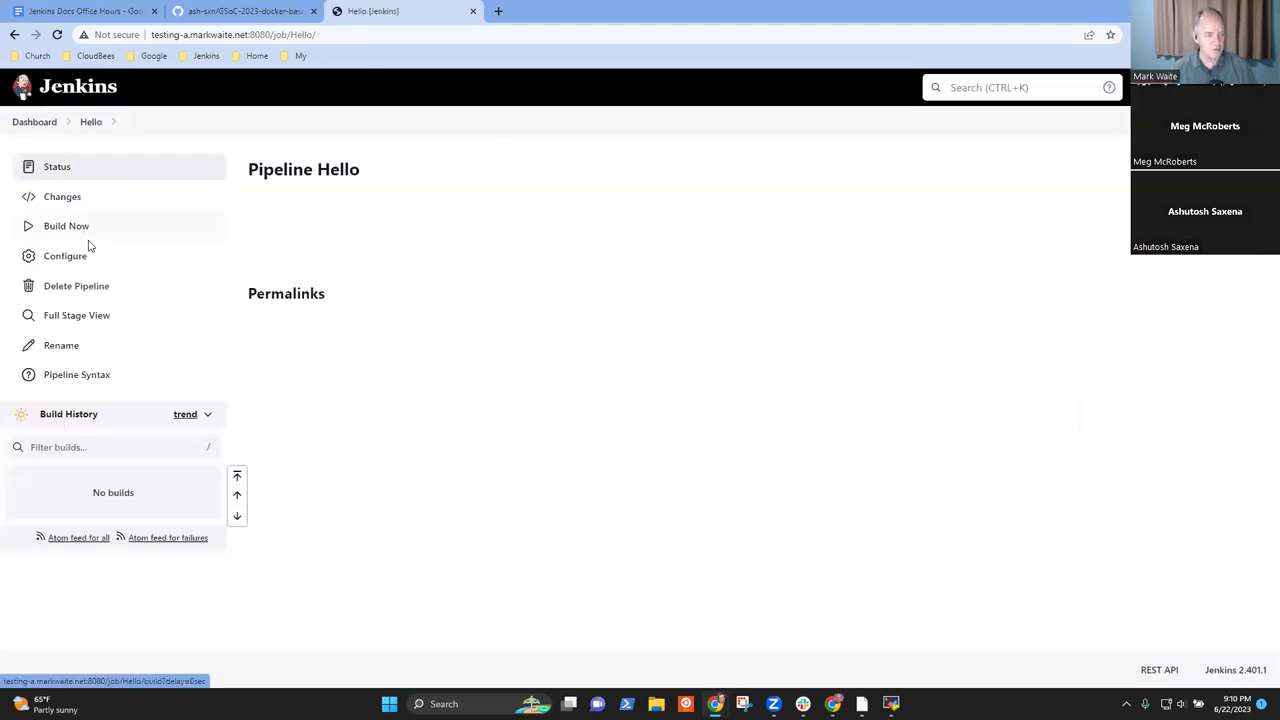
- Run Hello build #1, check its Hello World console output, and confirm it on the dashboard
click(74, 224)
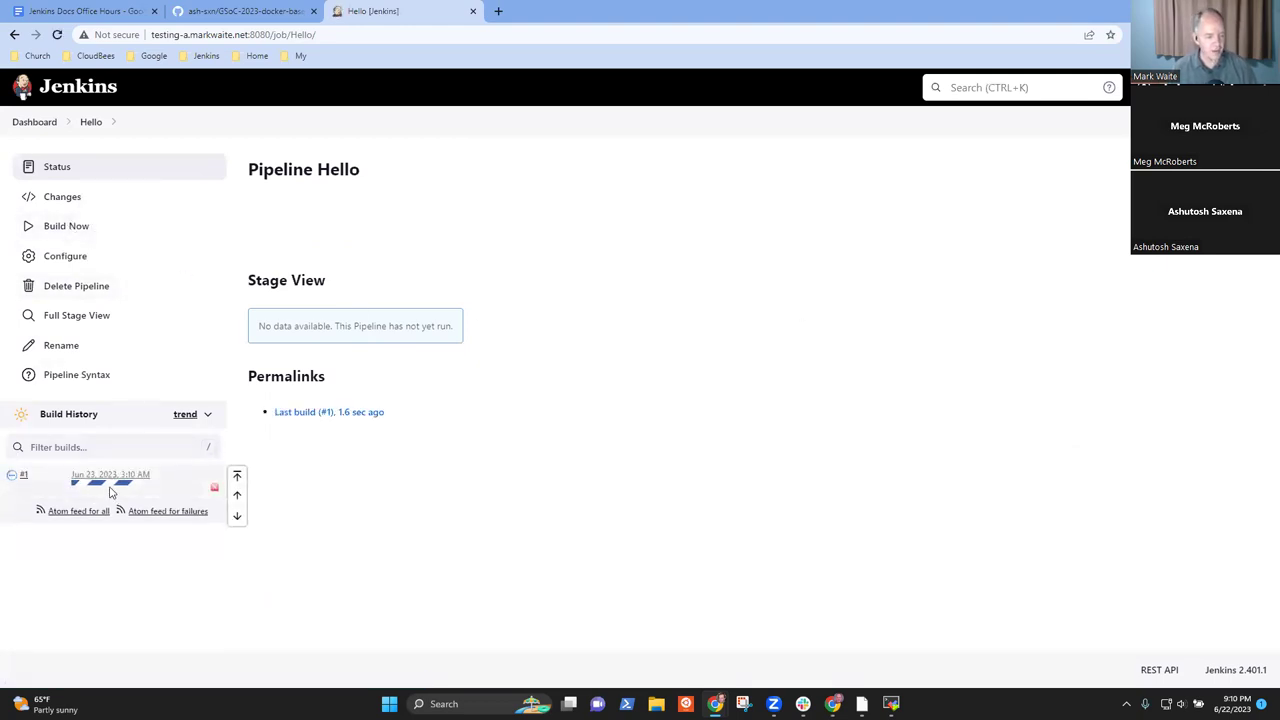
click(113, 488)
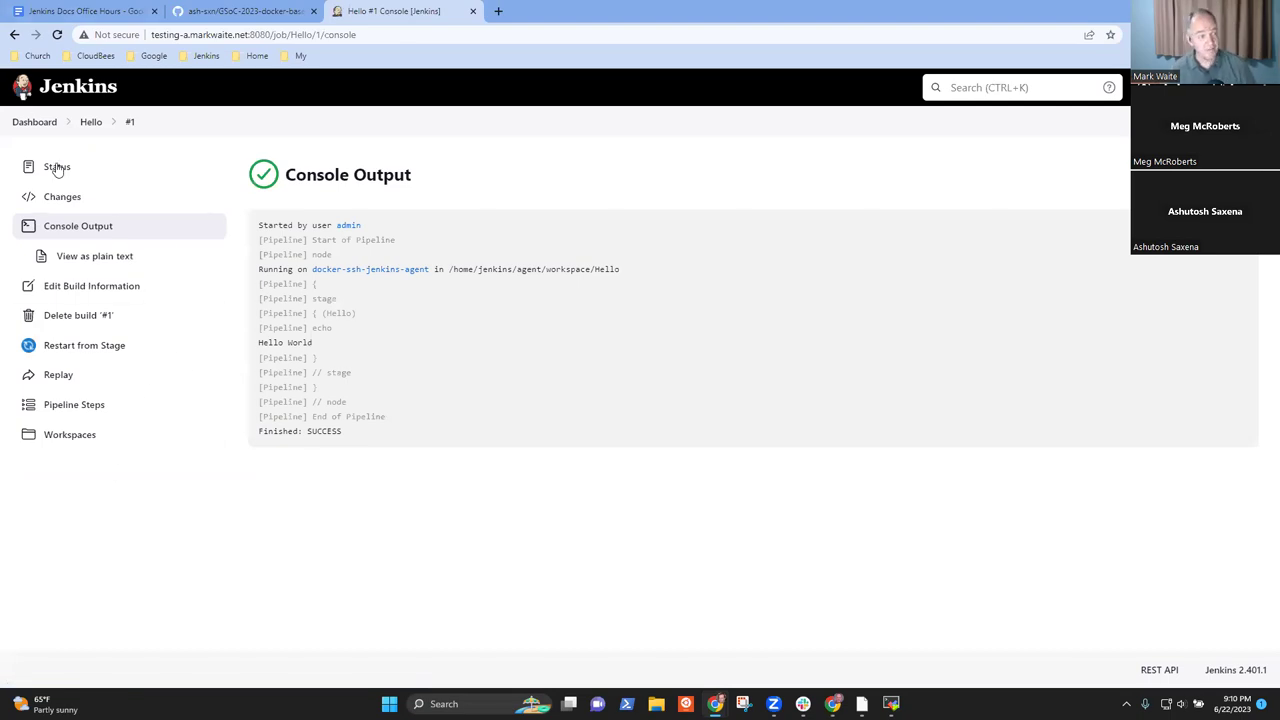
click(30, 123)
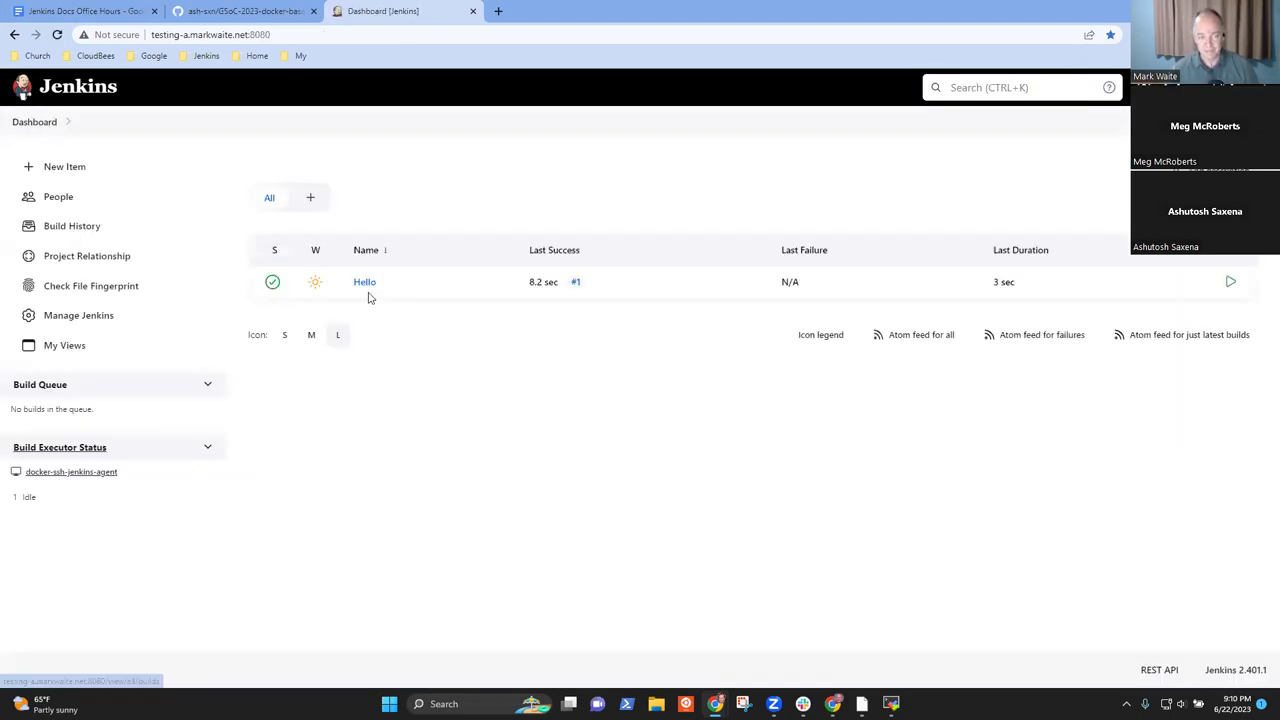
mouse_move(376, 288)
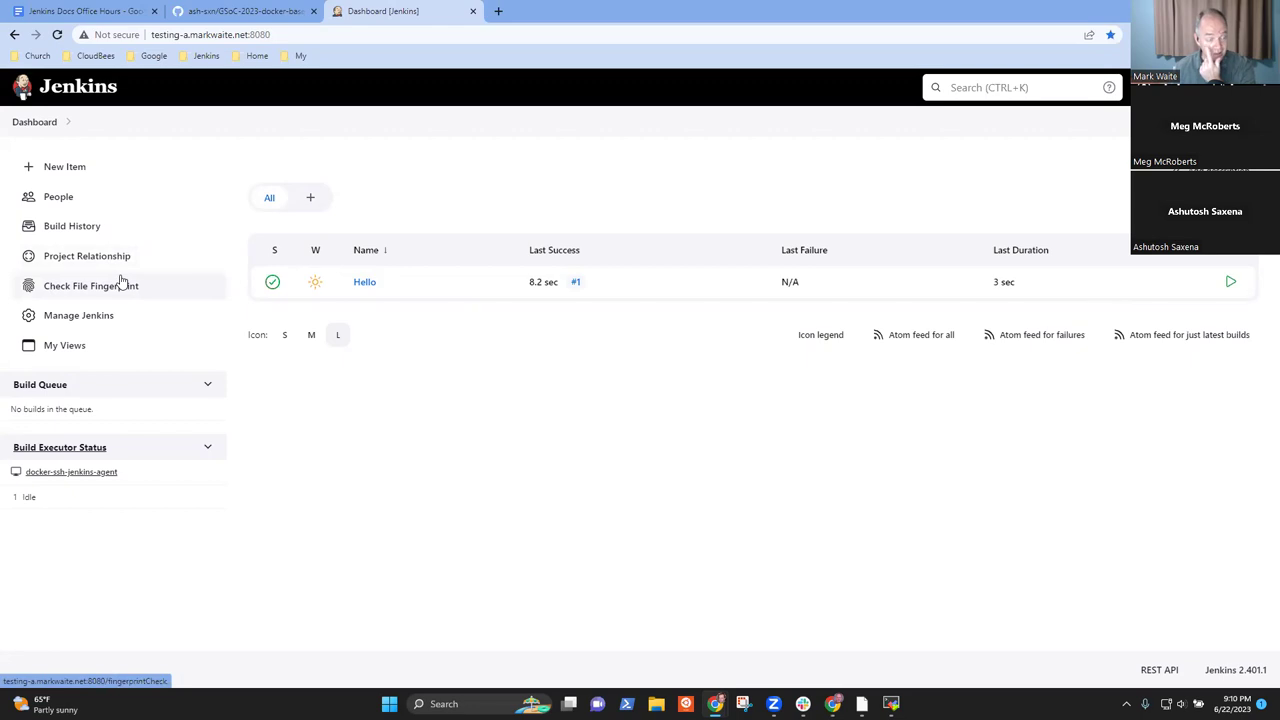
click(103, 318)
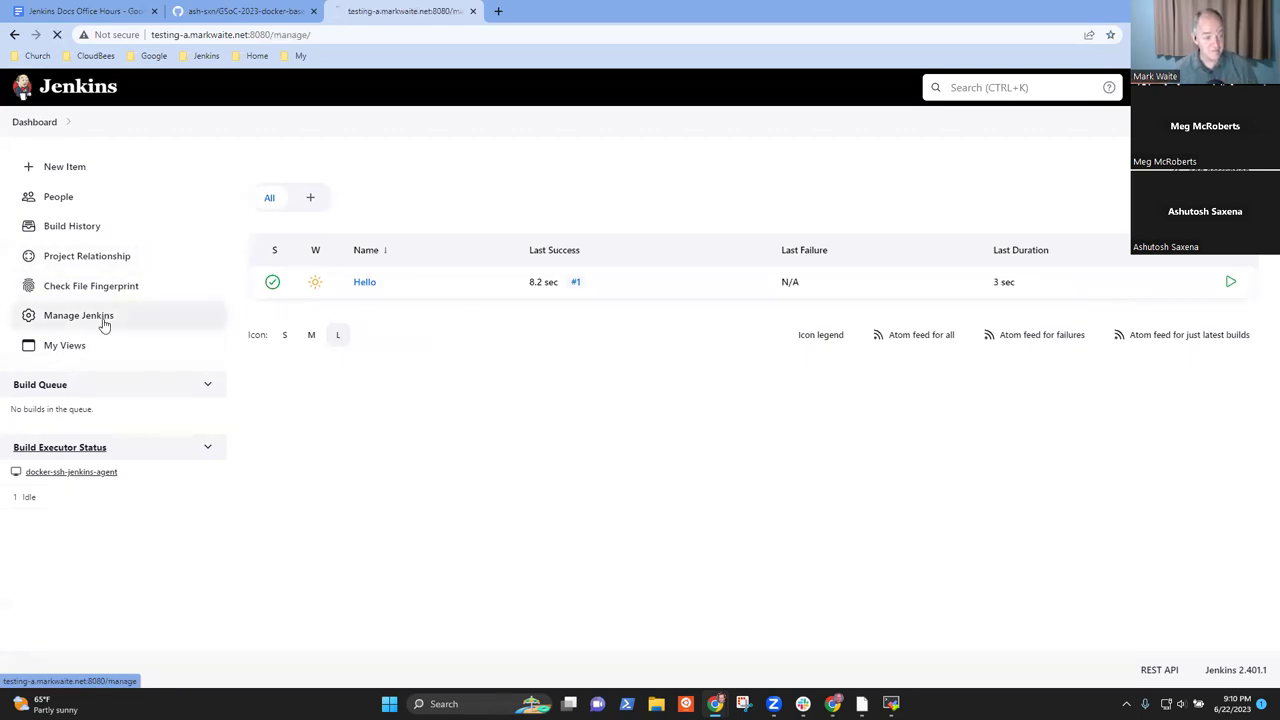
click(40, 123)
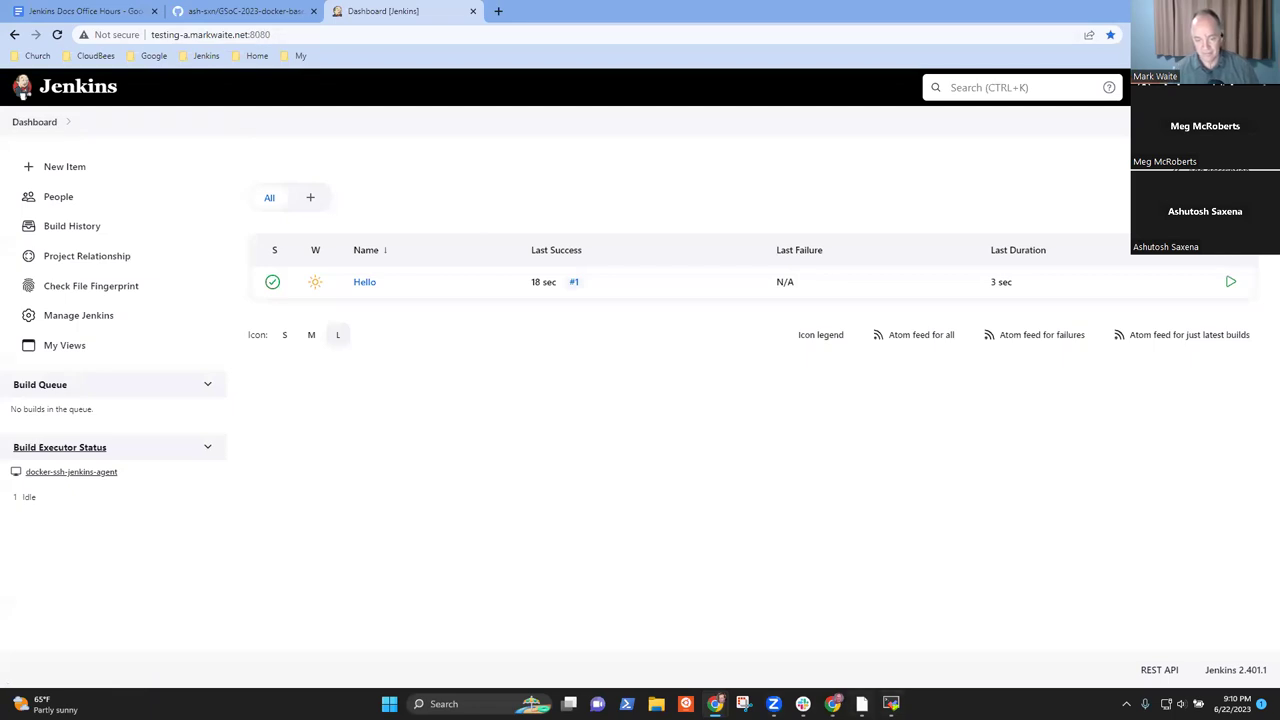
key(alt+Tab)
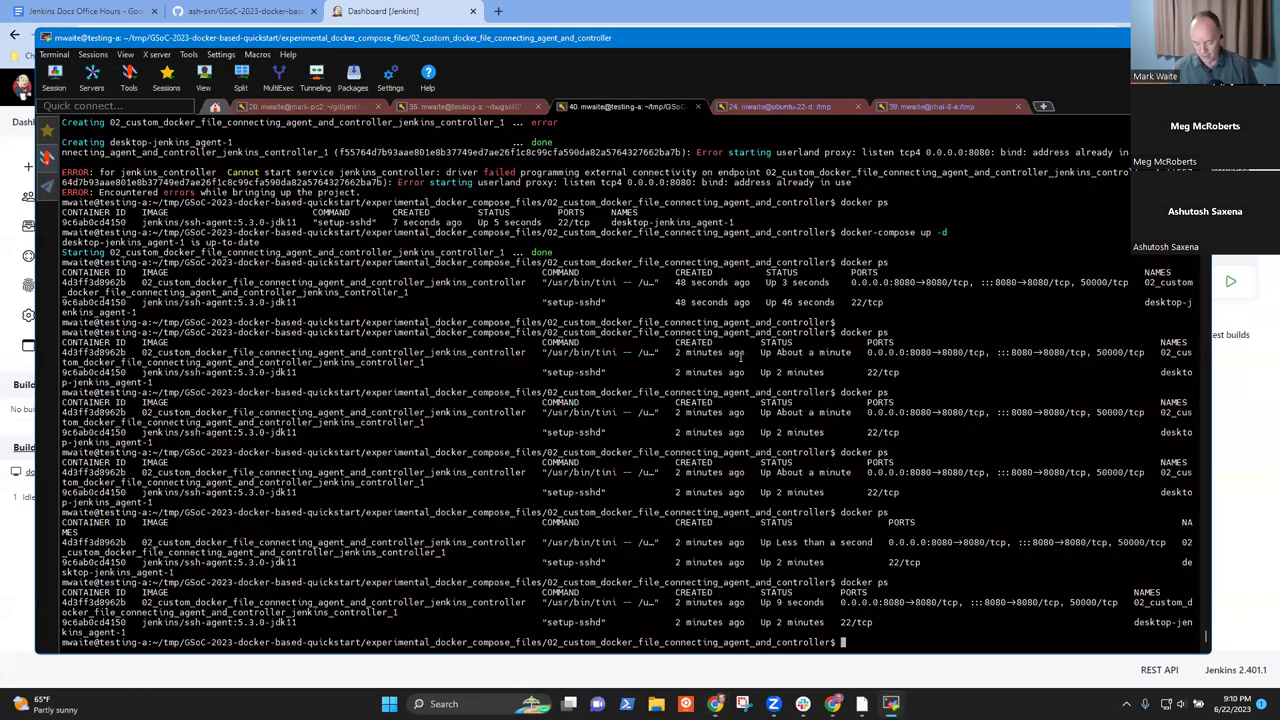
- Run git status, git log and git diff to inspect the docker-compose.yaml changes
text(git status)
key(Return)
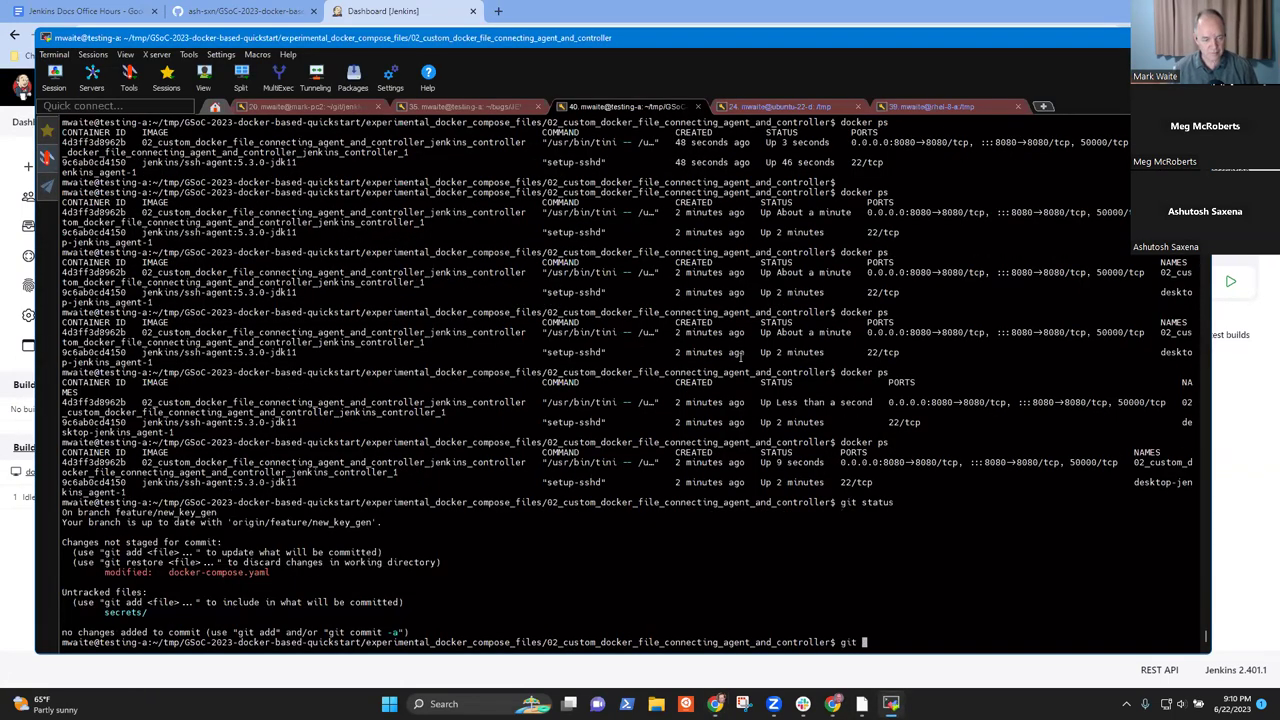
text(git log-)
key(Return)
text(q)
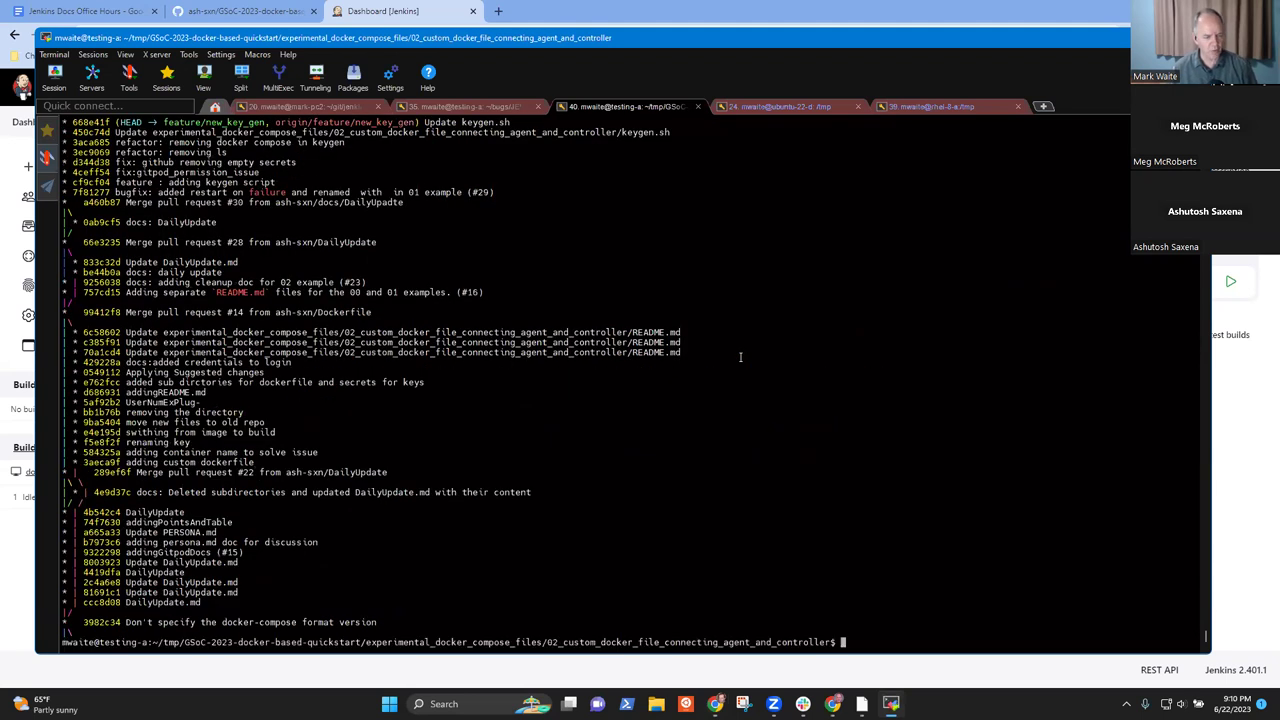
text(git diff)
key(Return)
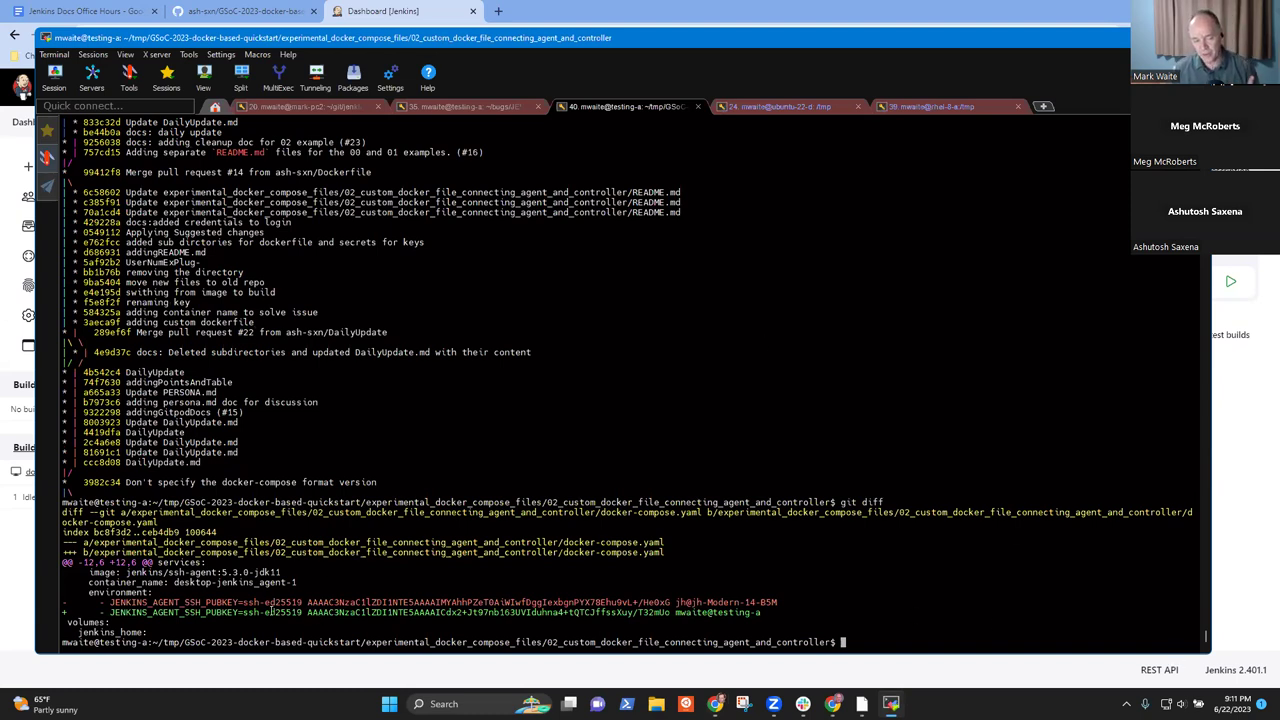
- Highlight the new JENKINS_AGENT_SSH_PUBKEY value in the git diff output
drag(259, 612, 445, 612)
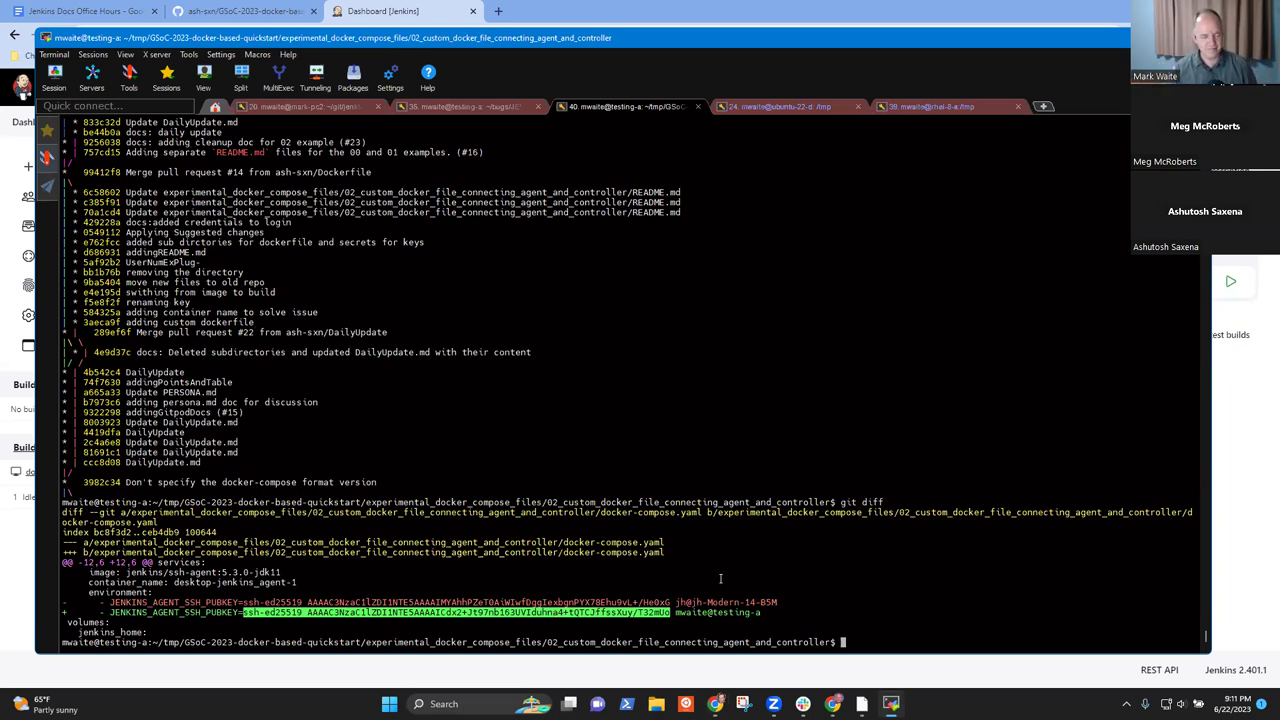
click(655, 580)
drag(271, 610, 497, 610)
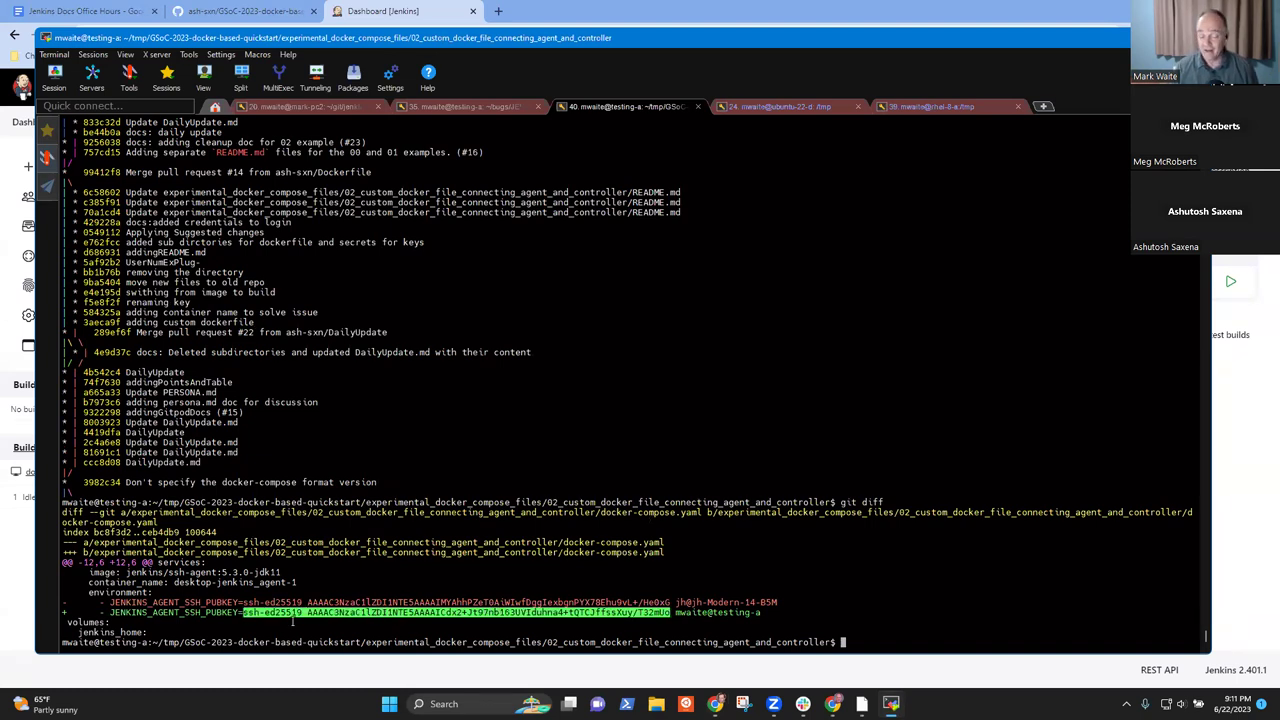
double_click(268, 613)
drag(268, 613, 478, 612)
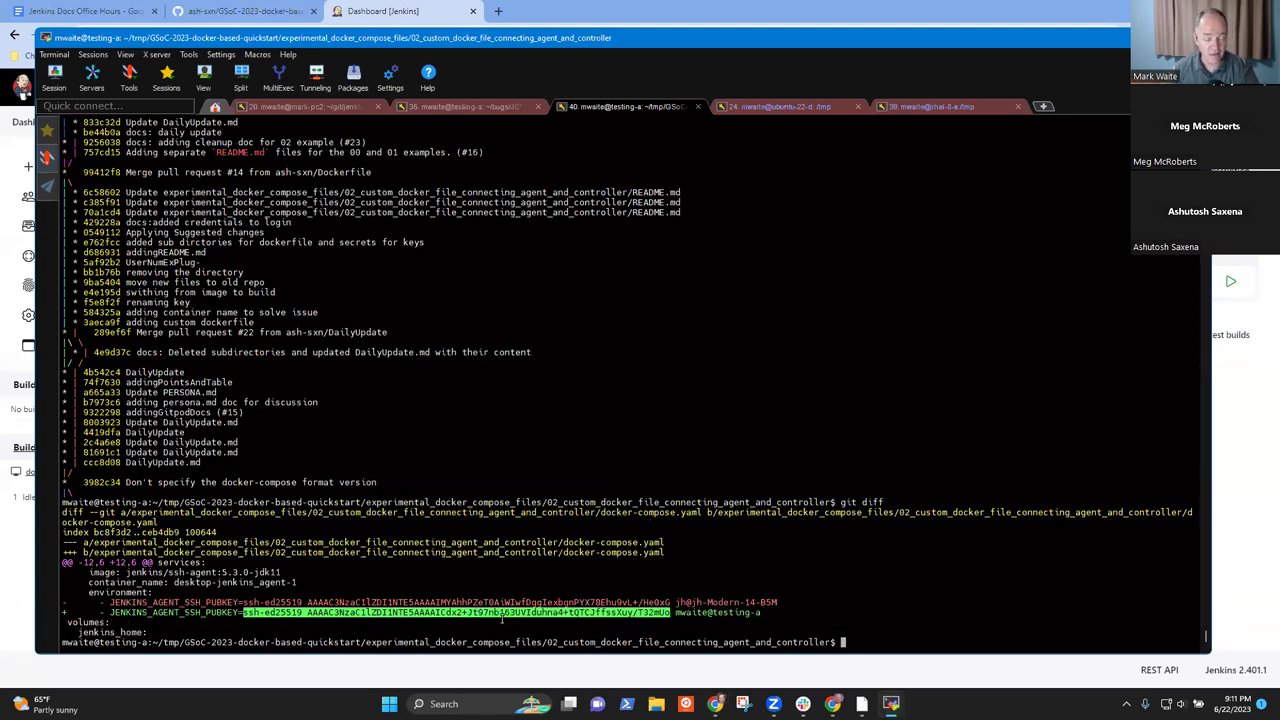
double_click(270, 607)
drag(270, 607, 440, 604)
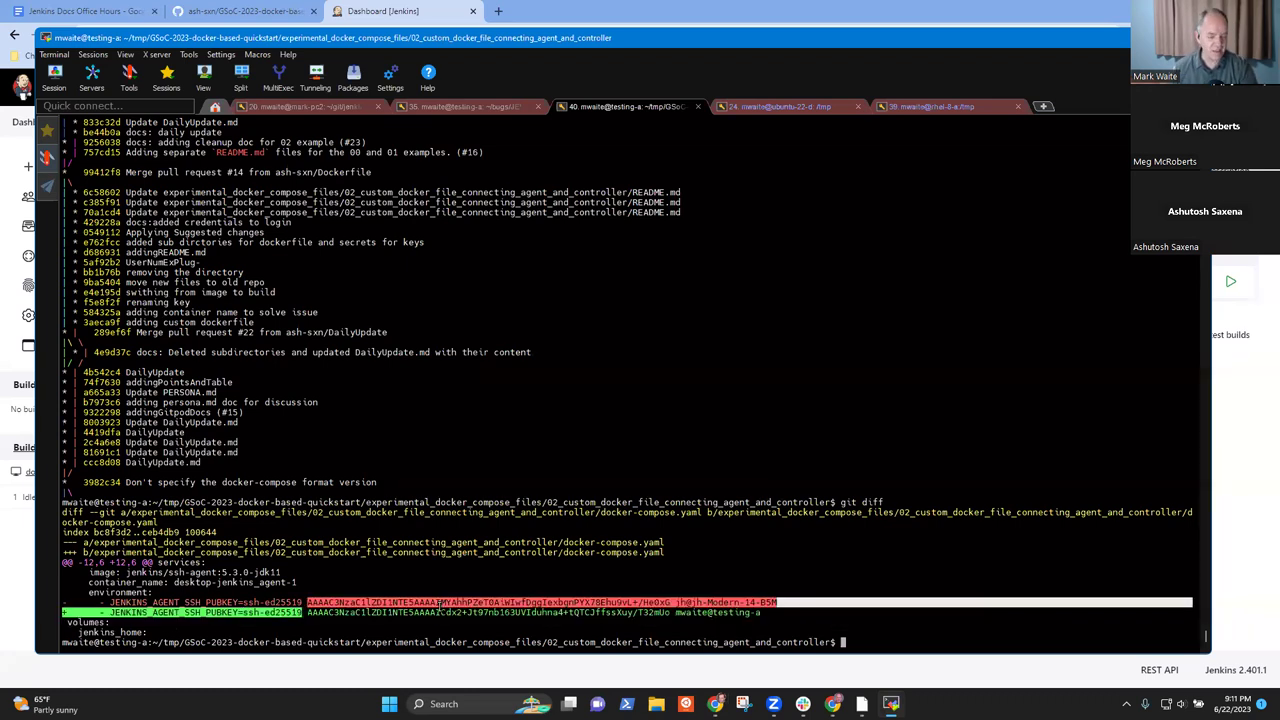
drag(287, 611, 510, 612)
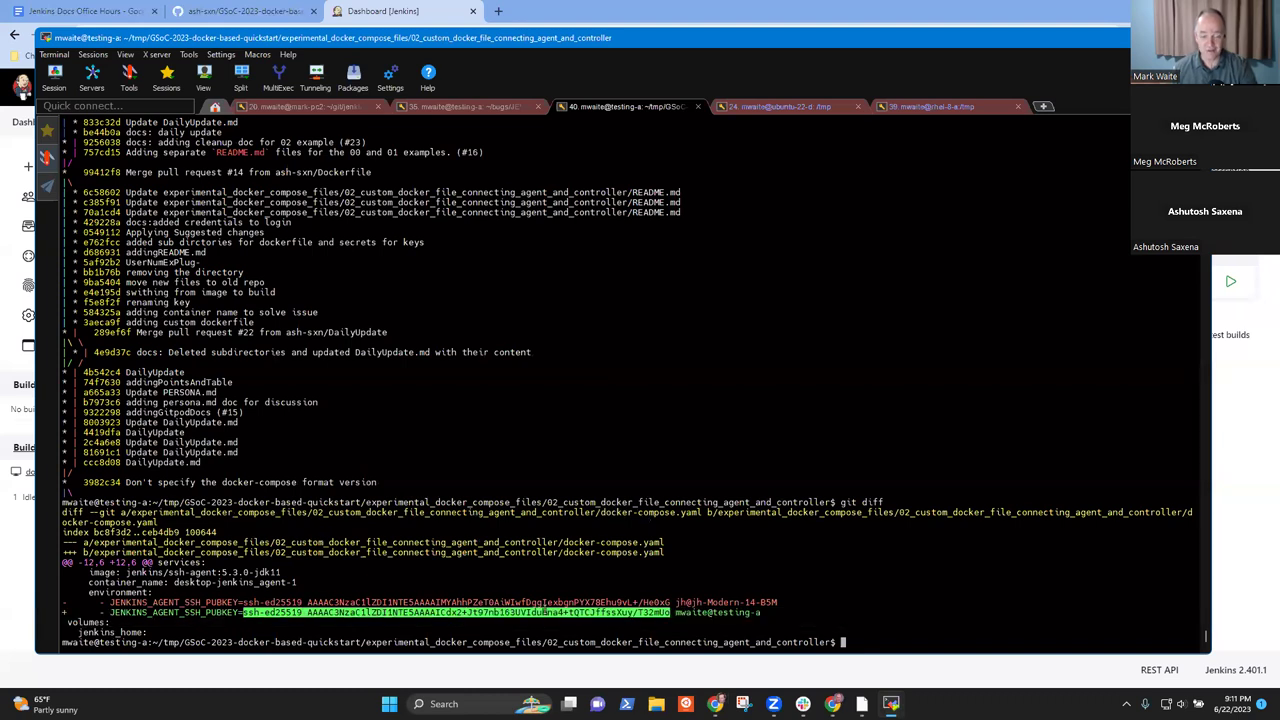
double_click(456, 612)
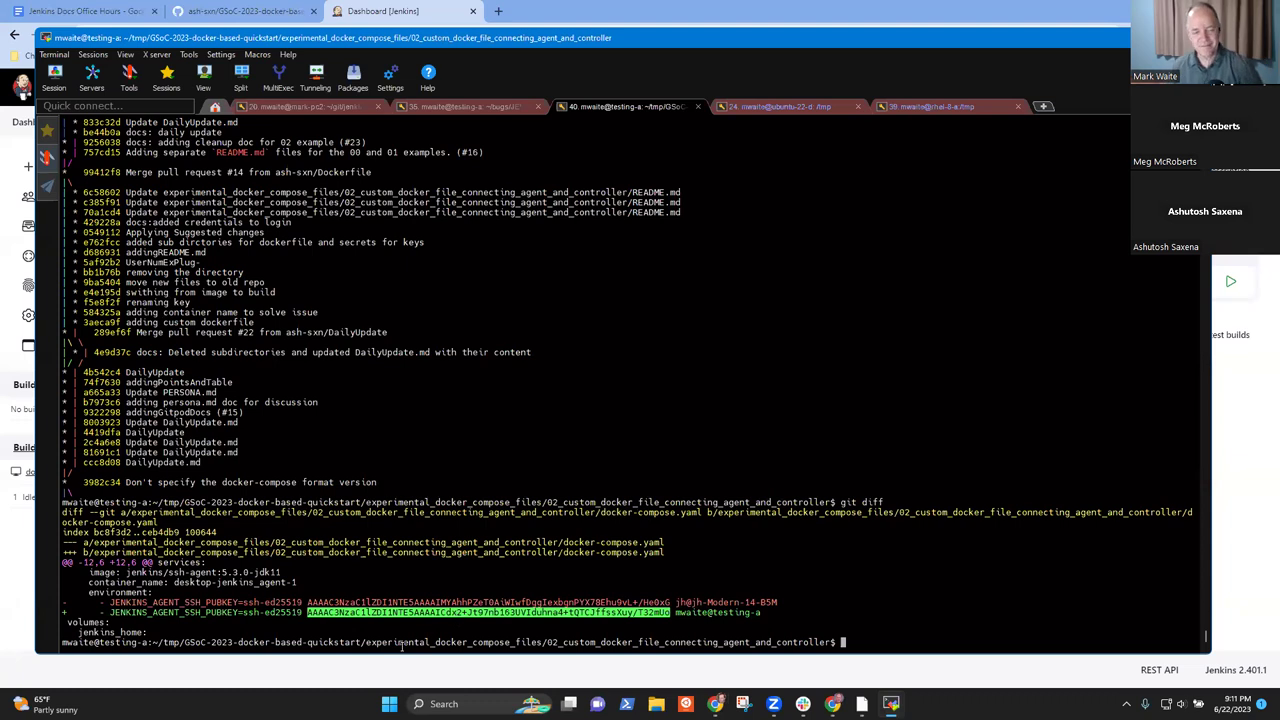
click(622, 568)
- Run git status and ls secrets/ to show the untracked jenkins_agent_ed key pair
text(git status)
key(Return)
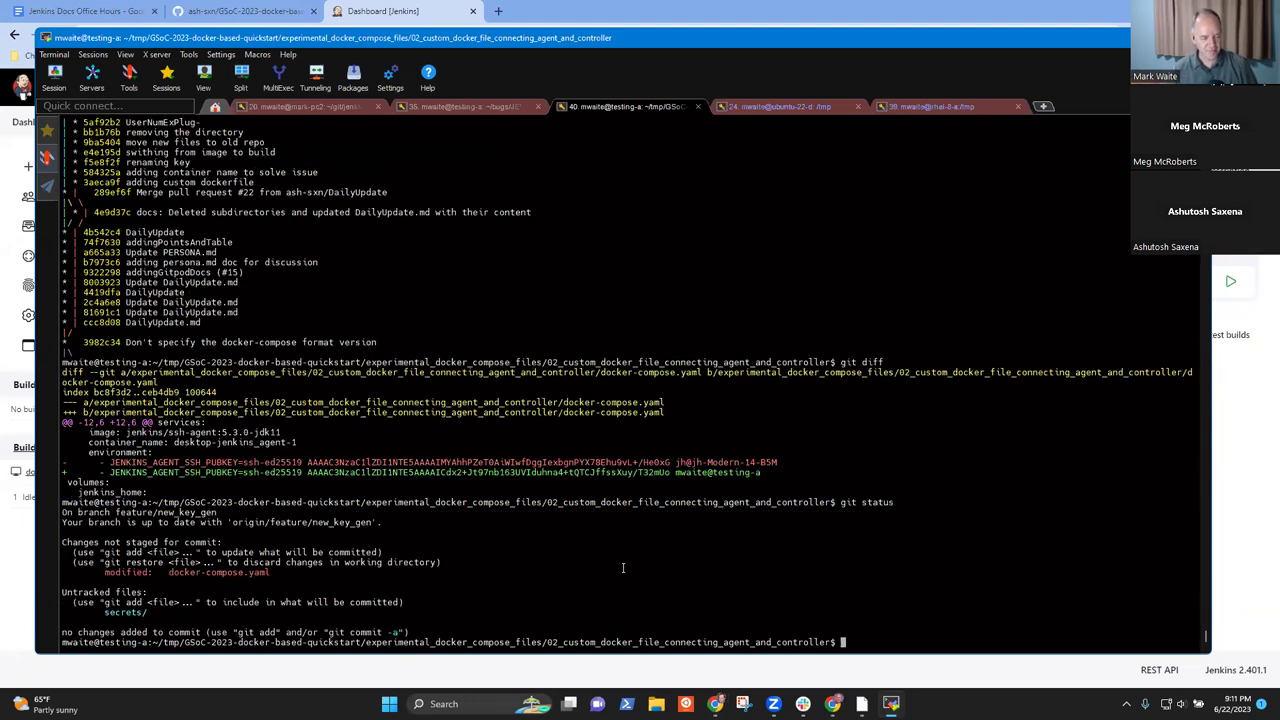
text(ls sec)
key(Tab)
key(Return)
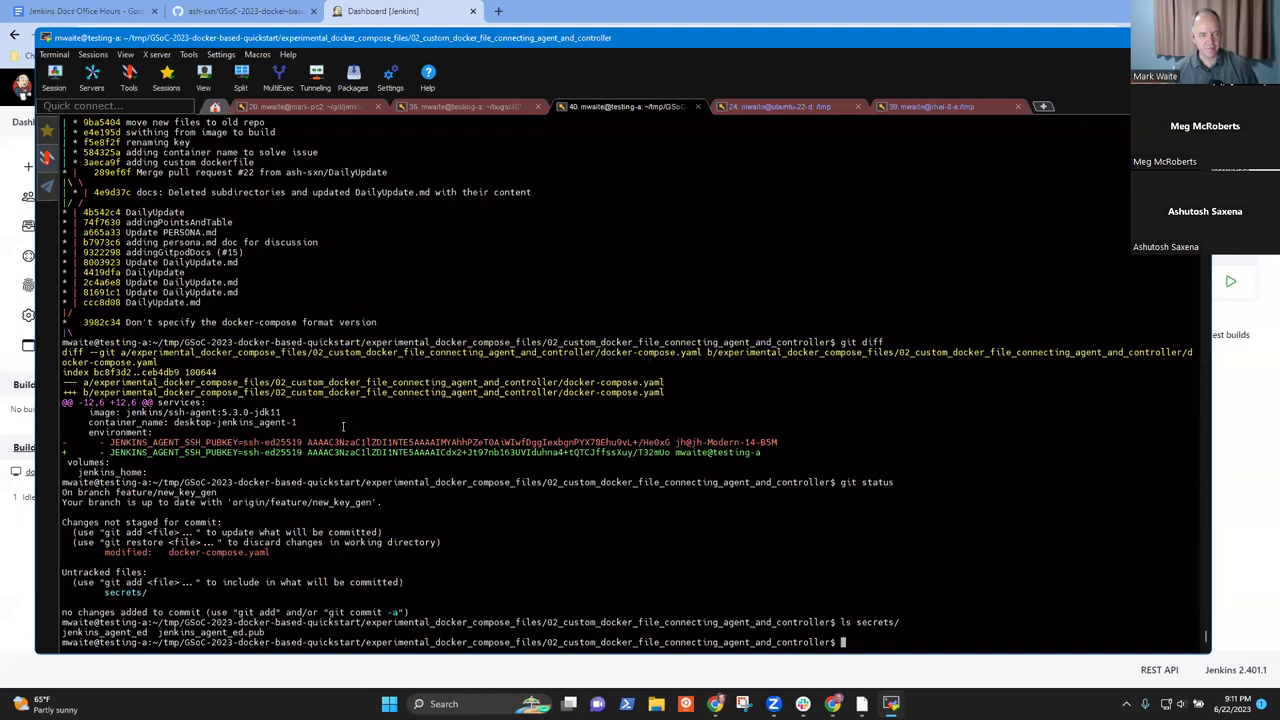
key(alt+Tab)
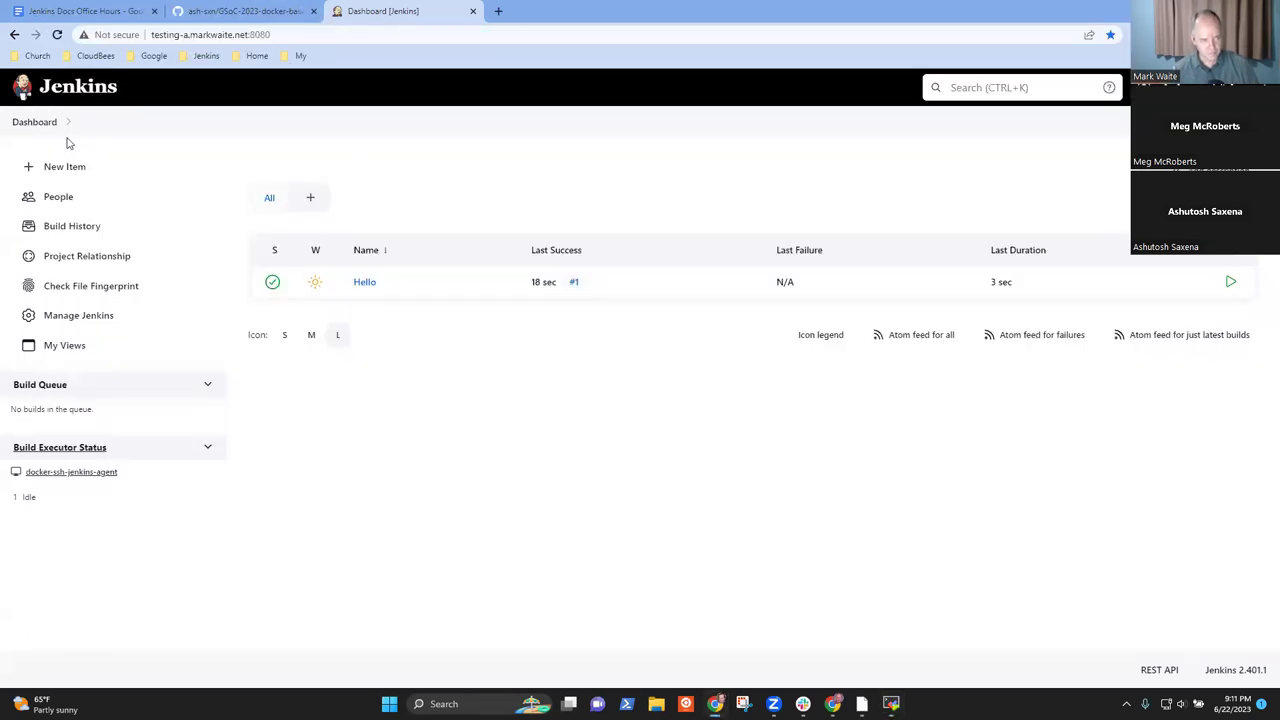
- Refresh the Jenkins dashboard showing the Hello job, then open a blank new Chrome tab
click(35, 123)
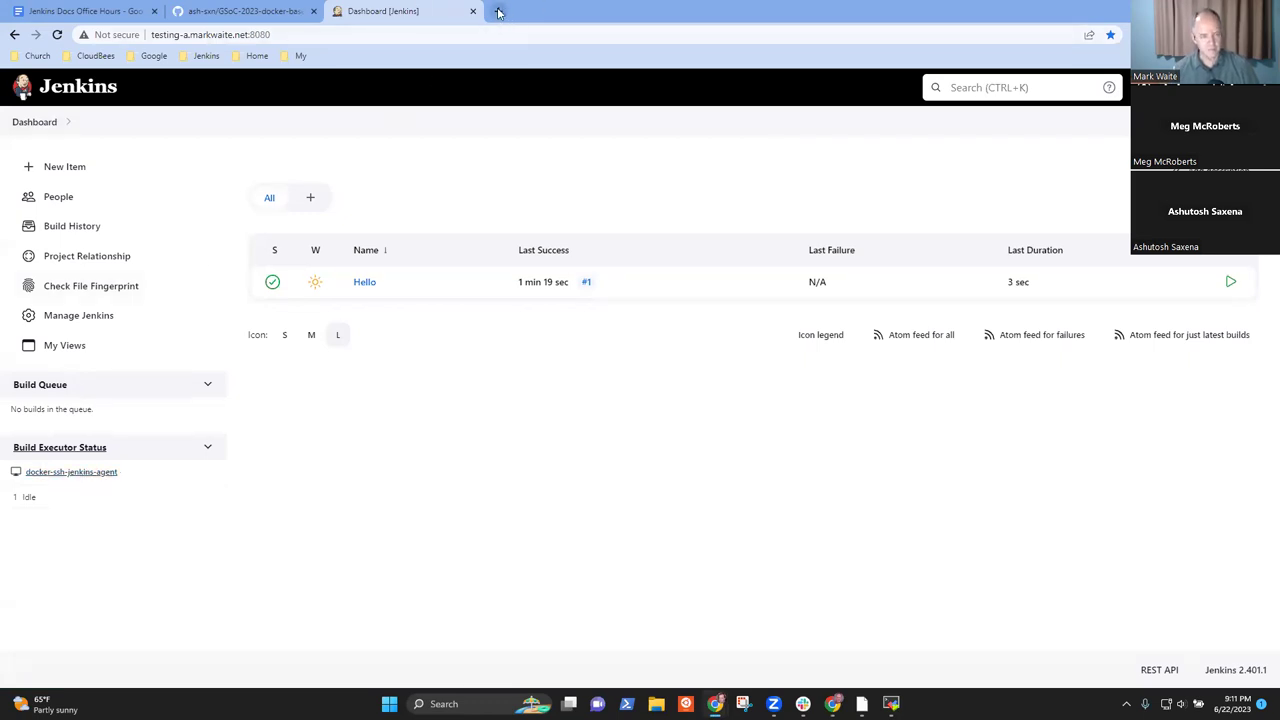
click(498, 11)
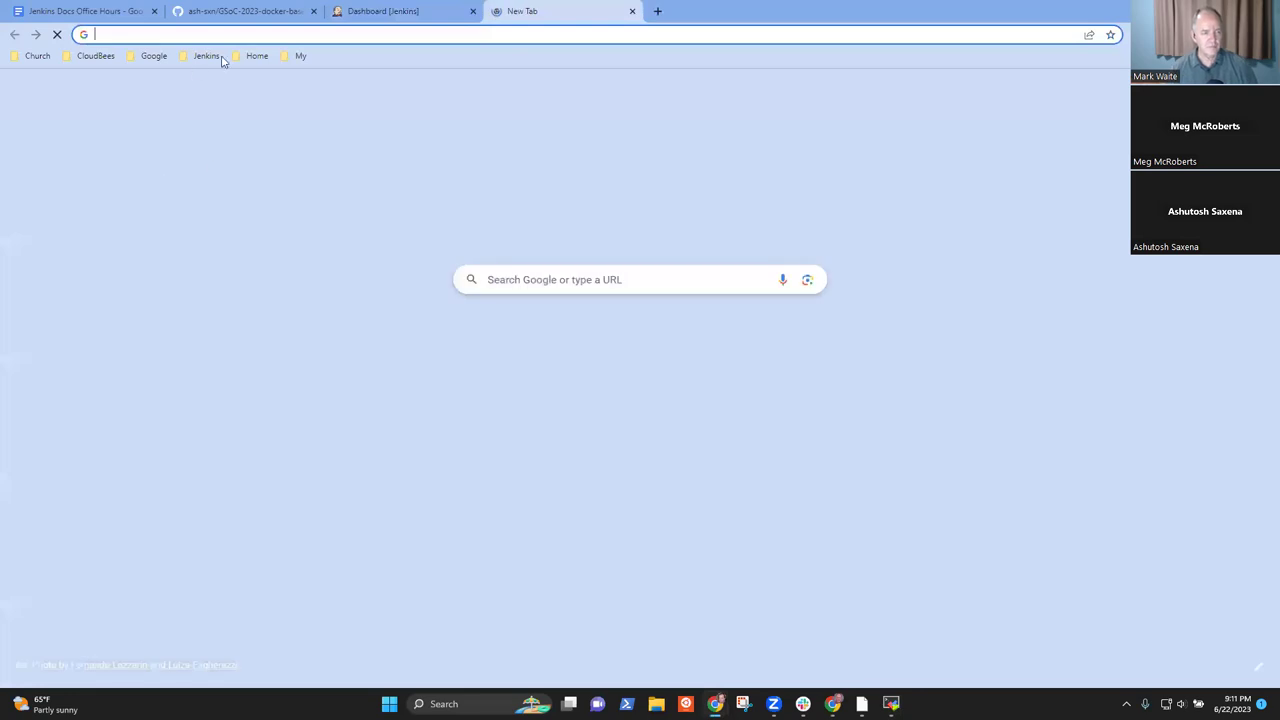
- Go to jenkins.io from the Jenkins bookmarks and open the Documentation Tutorials overview
click(206, 55)
click(214, 260)
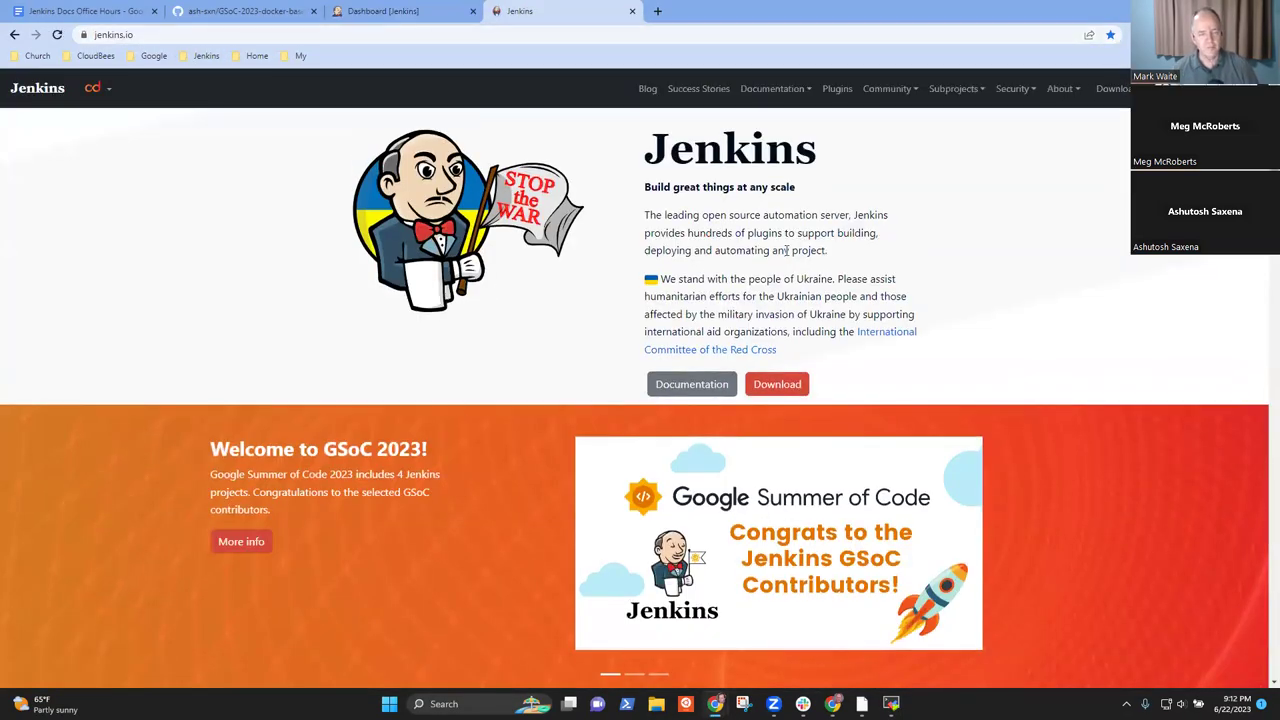
click(686, 386)
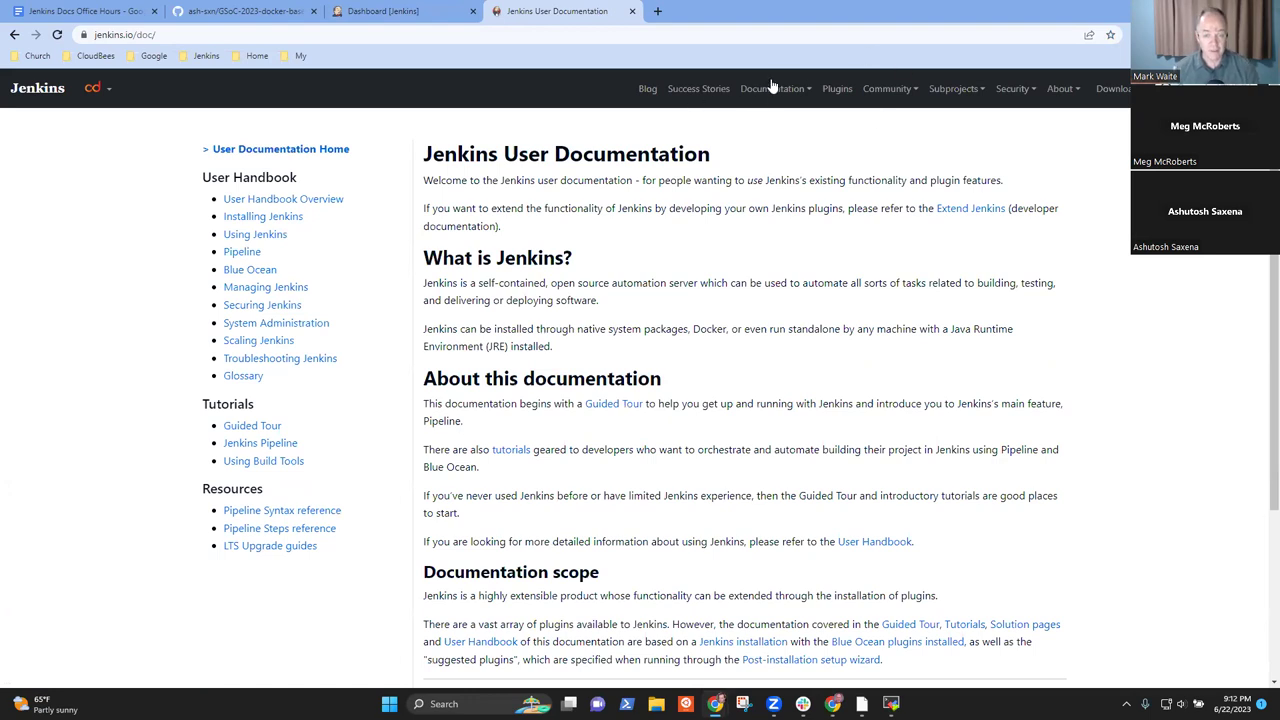
mouse_move(772, 87)
click(777, 283)
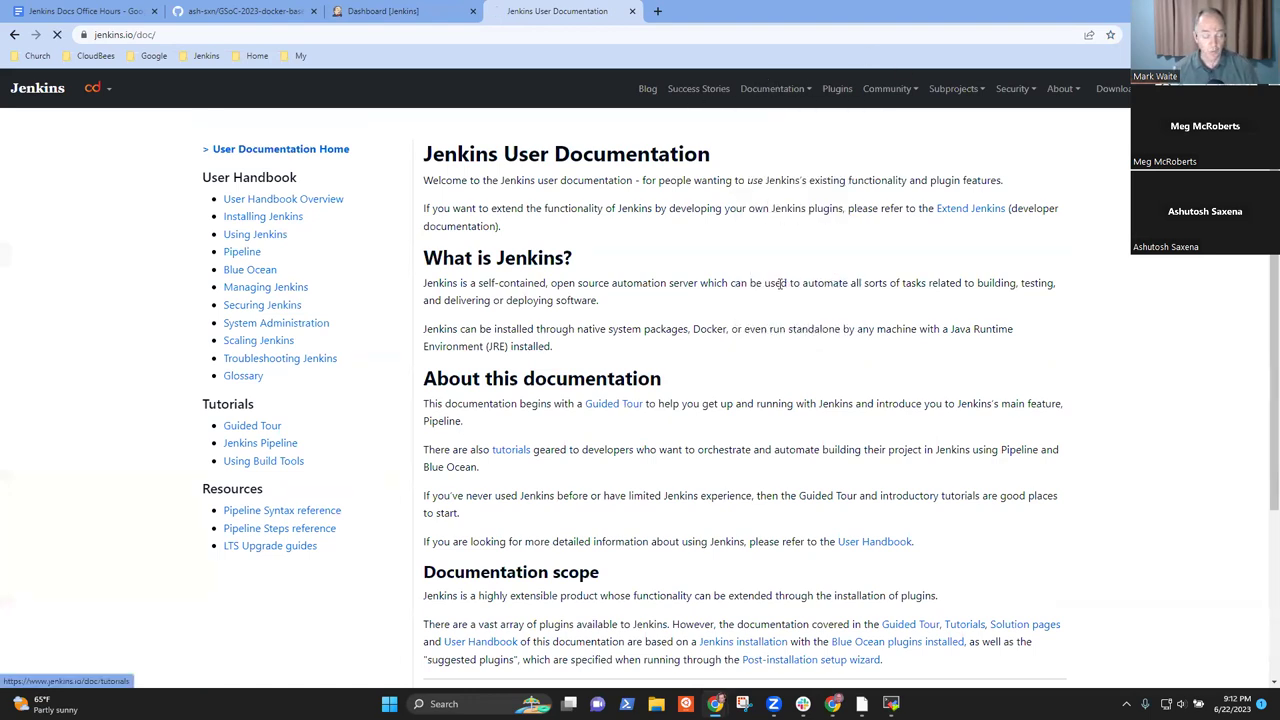
scroll(643, 368, down, 3)
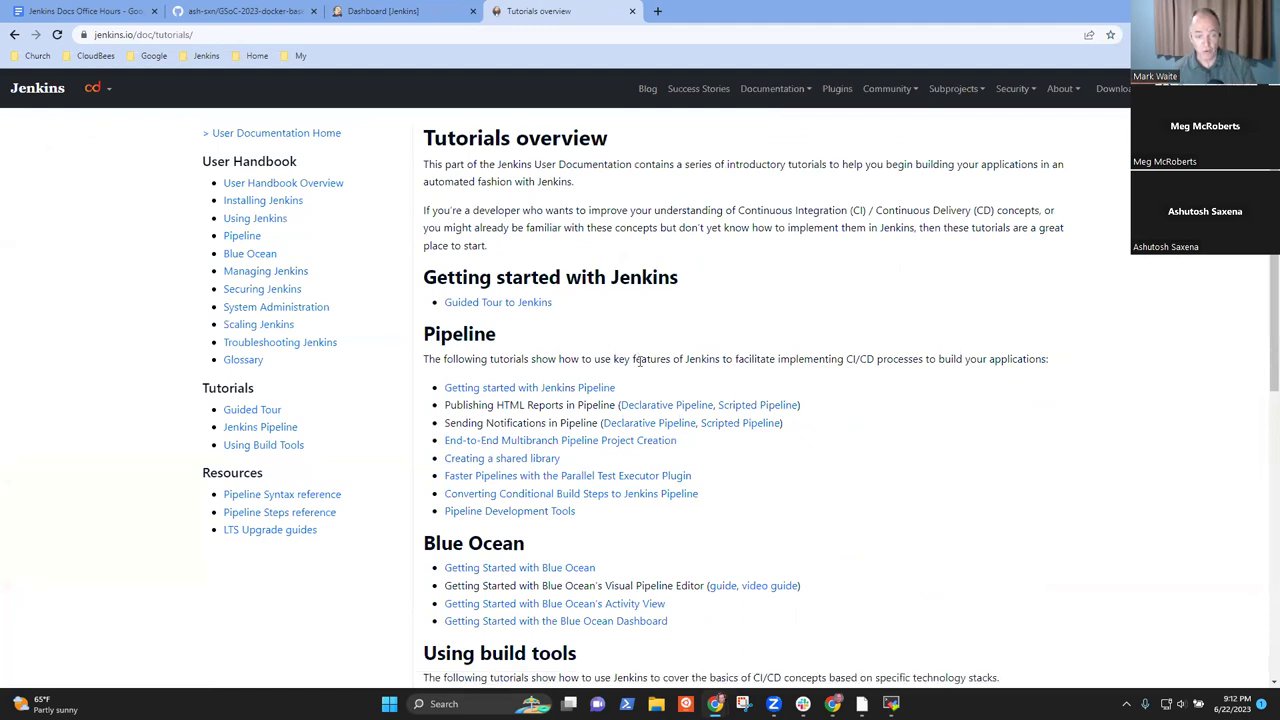
scroll(707, 404, down, 1)
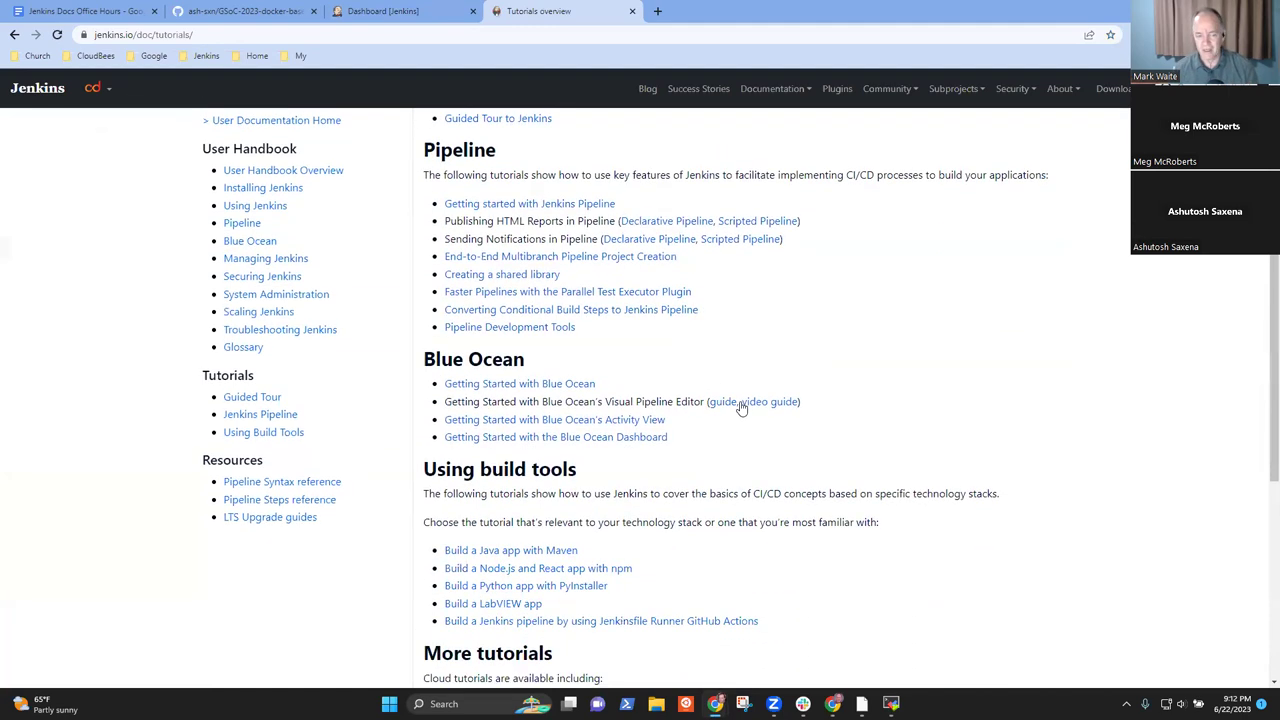
- Open the 'Build a Java app with Maven' tutorial and read through its Docker setup commands
click(518, 558)
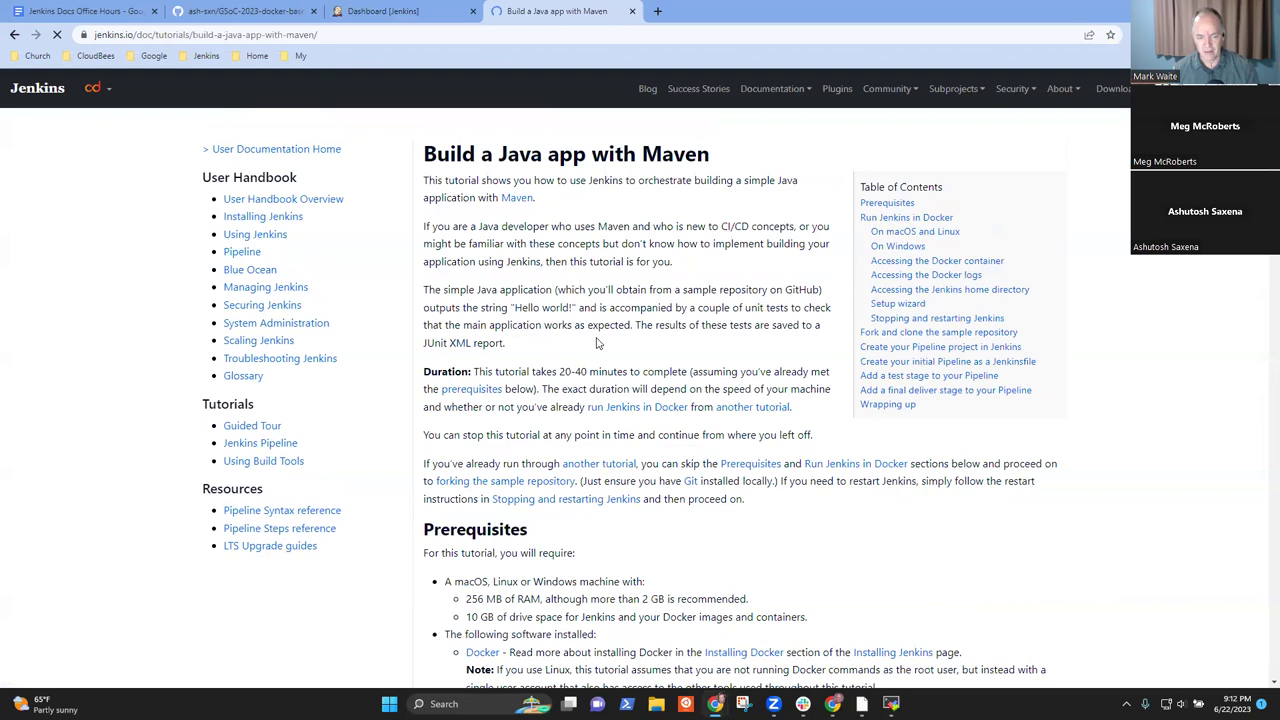
scroll(672, 224, down, 1)
scroll(424, 321, down, 5)
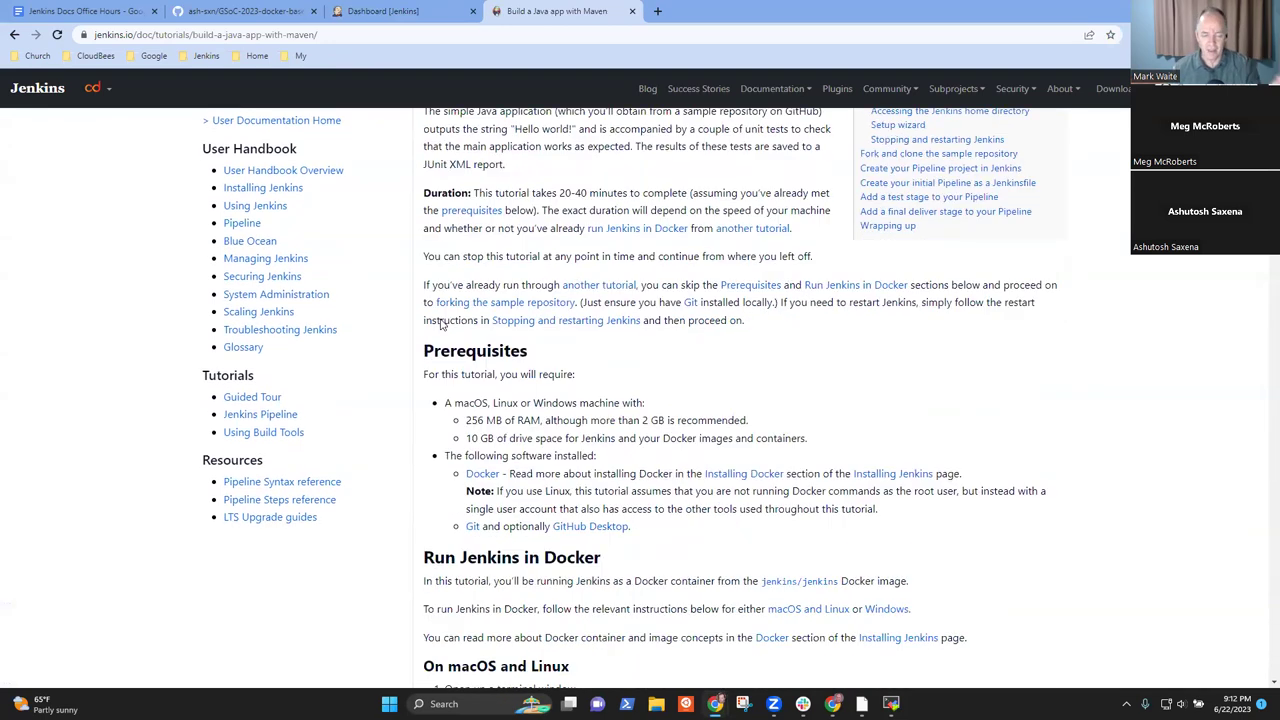
scroll(524, 321, down, 4)
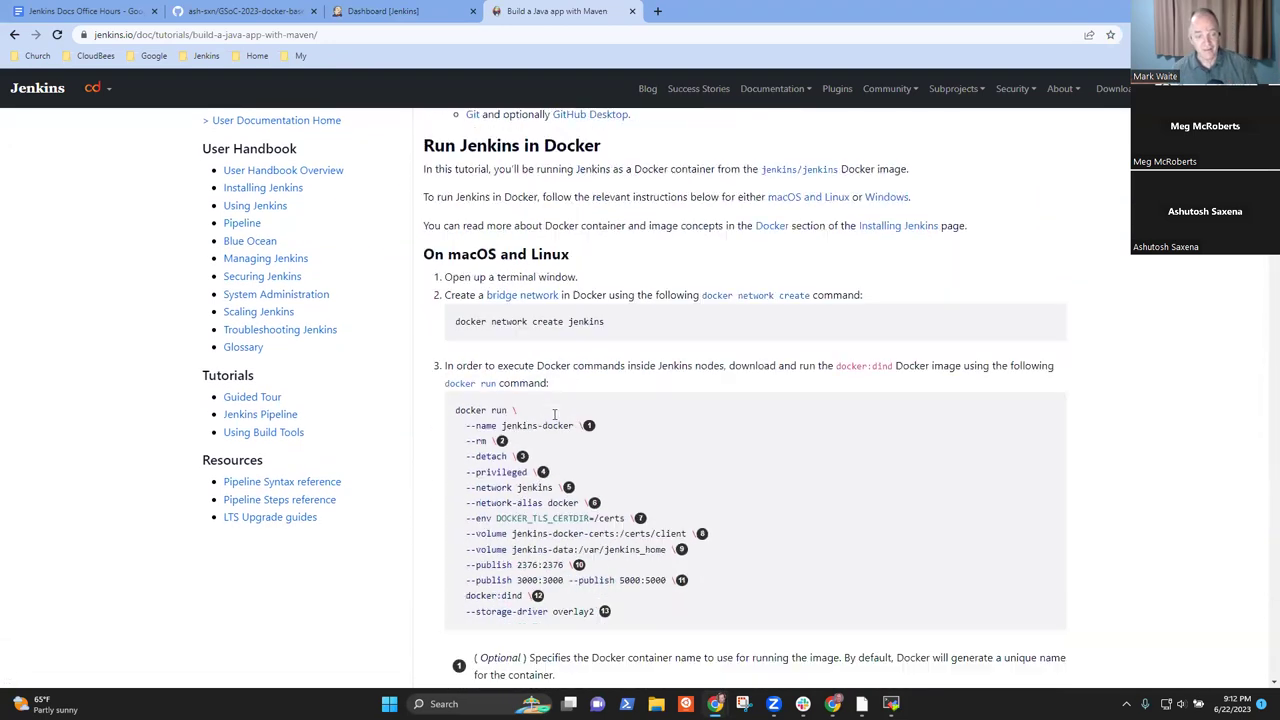
mouse_move(456, 244)
mouse_down()
mouse_move(610, 262)
mouse_move(640, 690)
mouse_move(647, 506)
mouse_up()
click(648, 506)
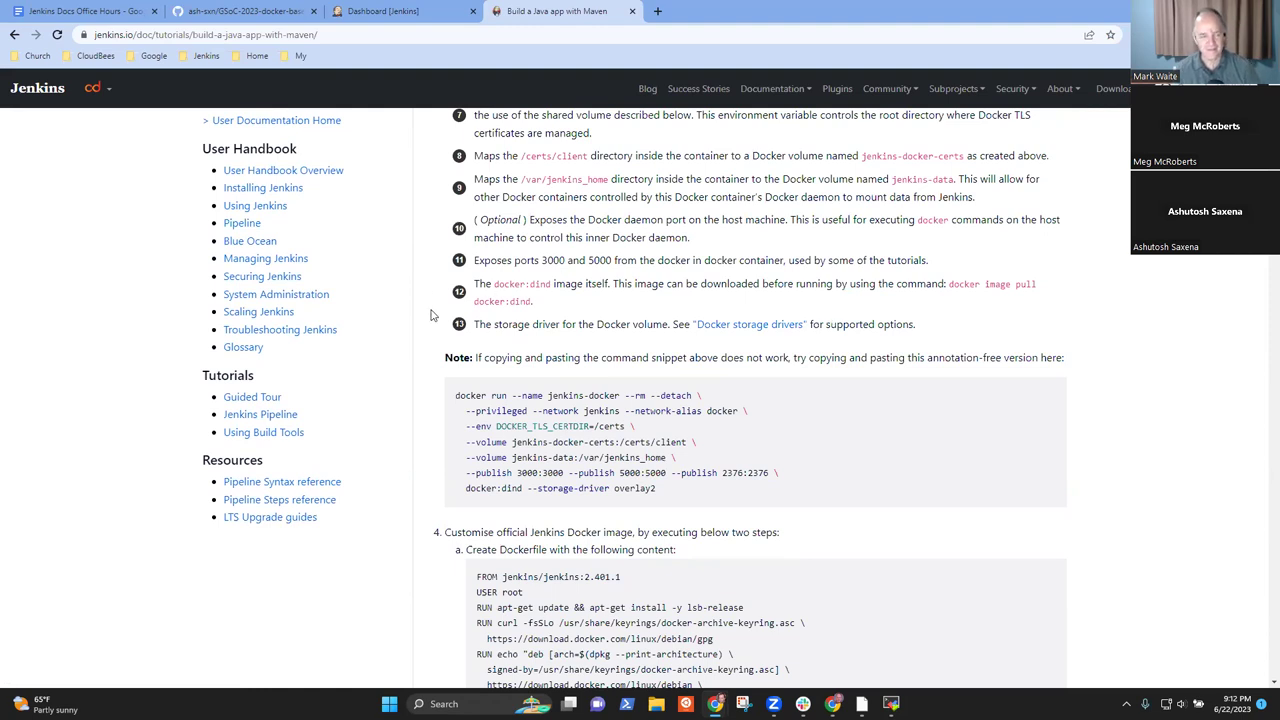
scroll(739, 275, up, 3)
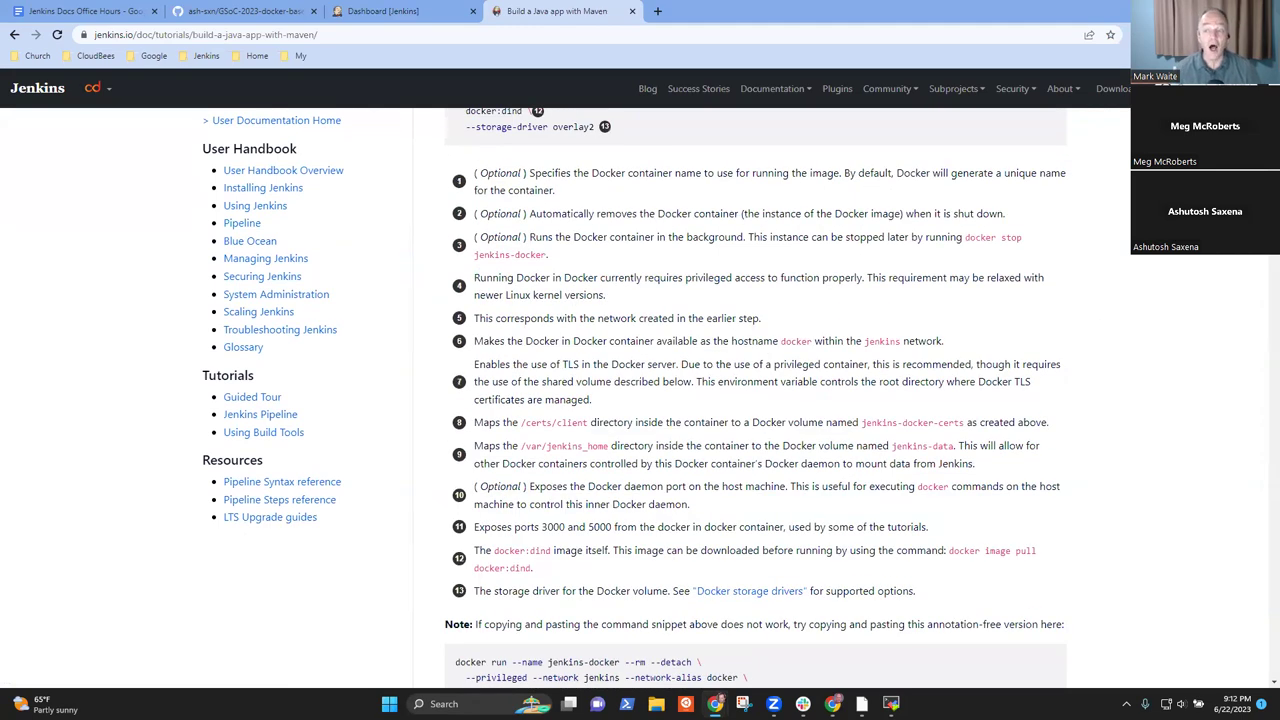
scroll(735, 248, up, 8)
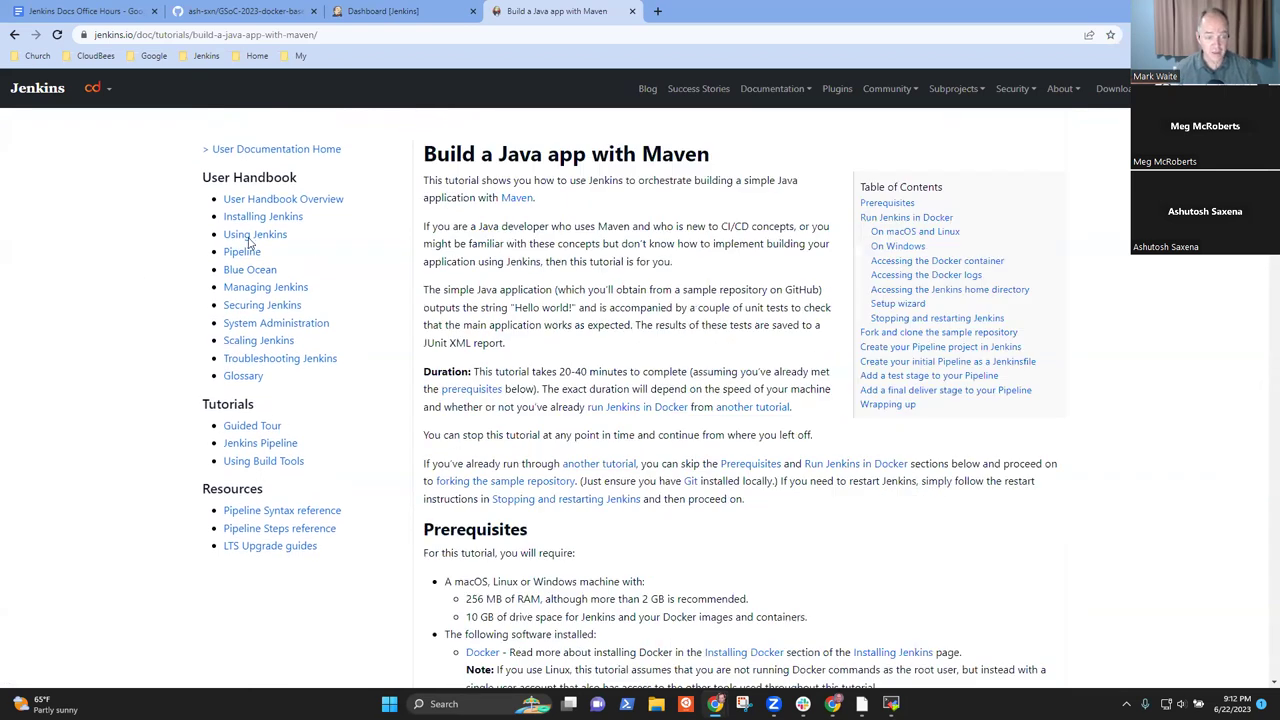
- Back in Tutorials, glance at Jenkinsfile Runner GitHub Actions, then reach the End-to-End Multibranch Pipeline tutorial
click(12, 37)
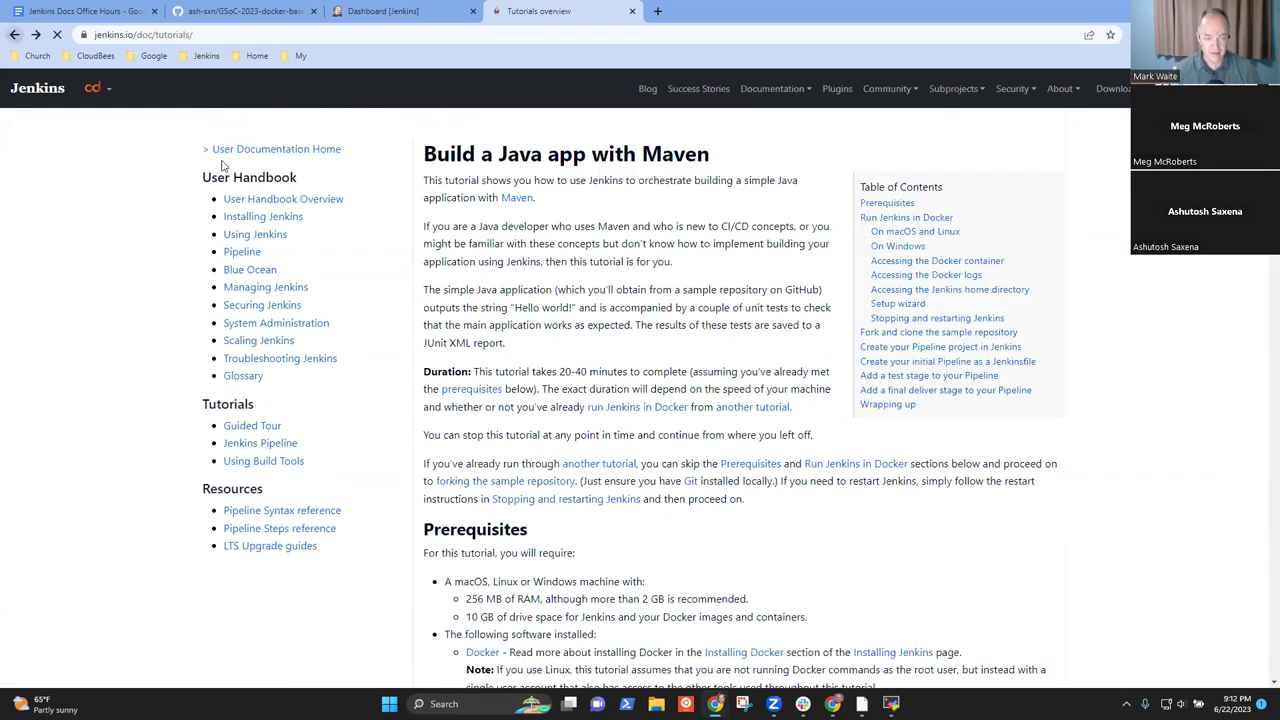
scroll(637, 463, down, 1)
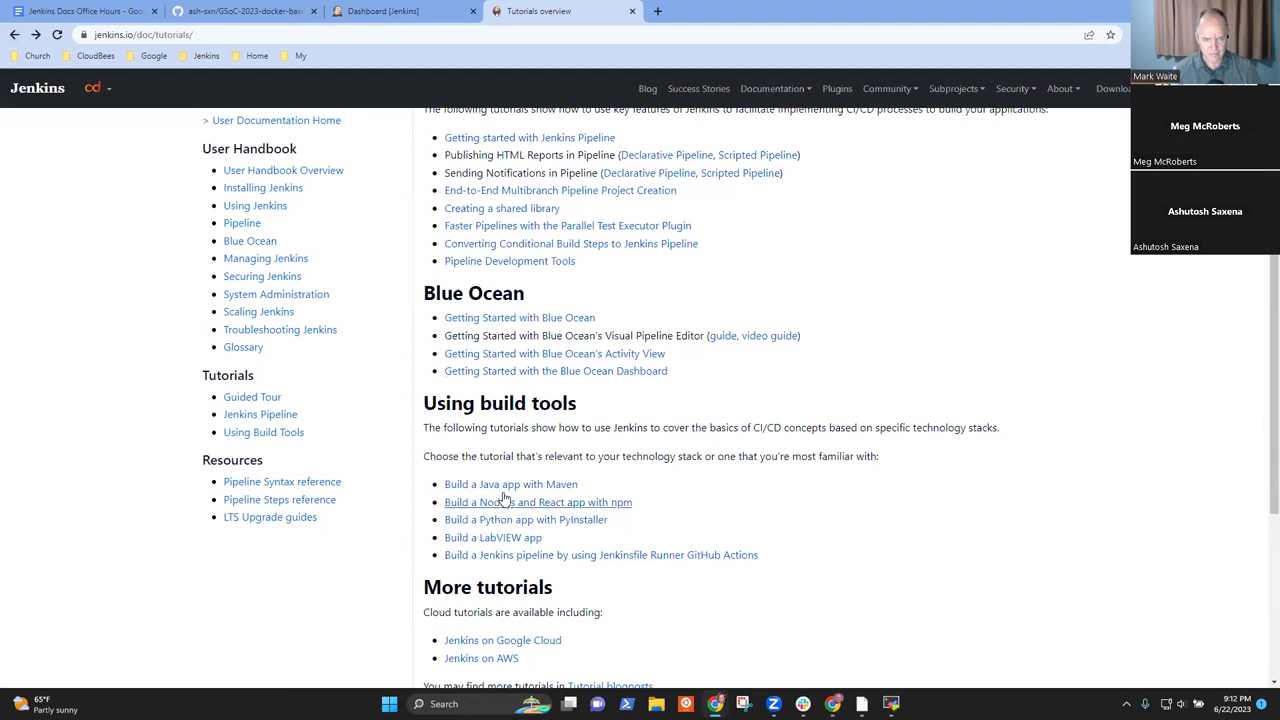
click(535, 556)
click(14, 35)
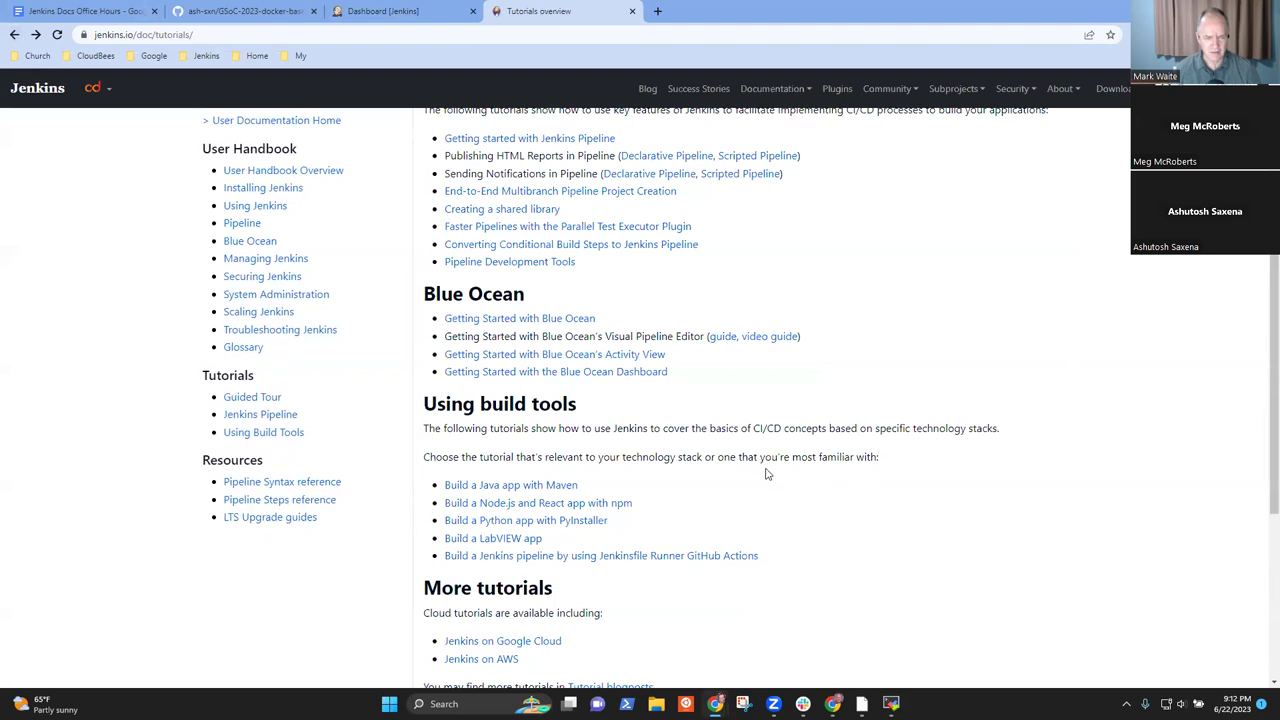
scroll(757, 469, up, 3)
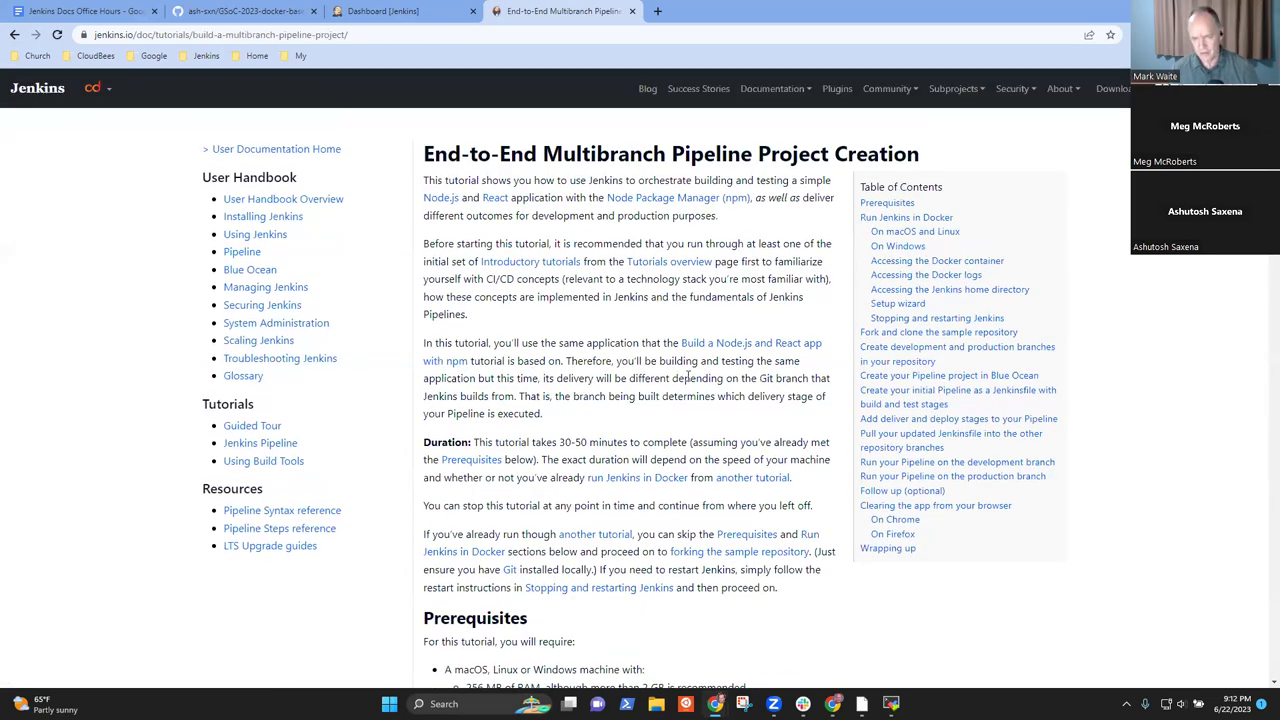
scroll(686, 426, down, 15)
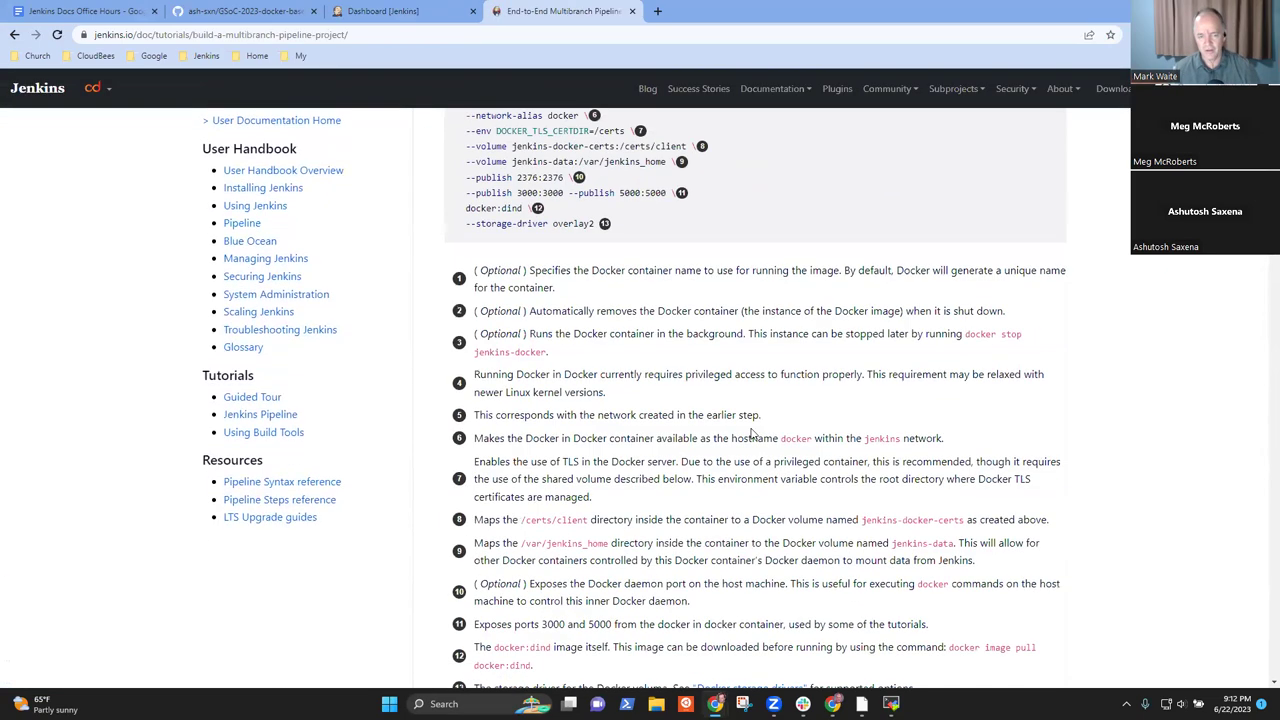
scroll(770, 437, down, 3)
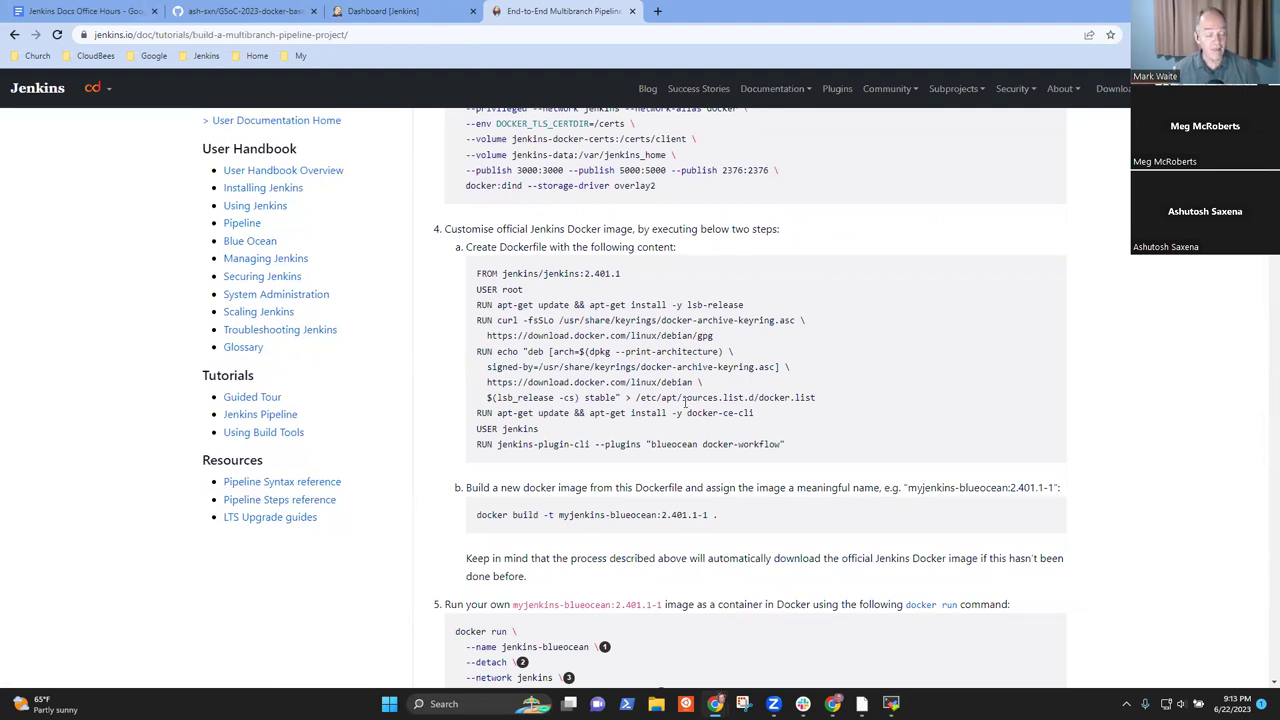
- Return to the Jenkins tab, reload the dashboard, and open the Hello job
click(392, 10)
click(30, 125)
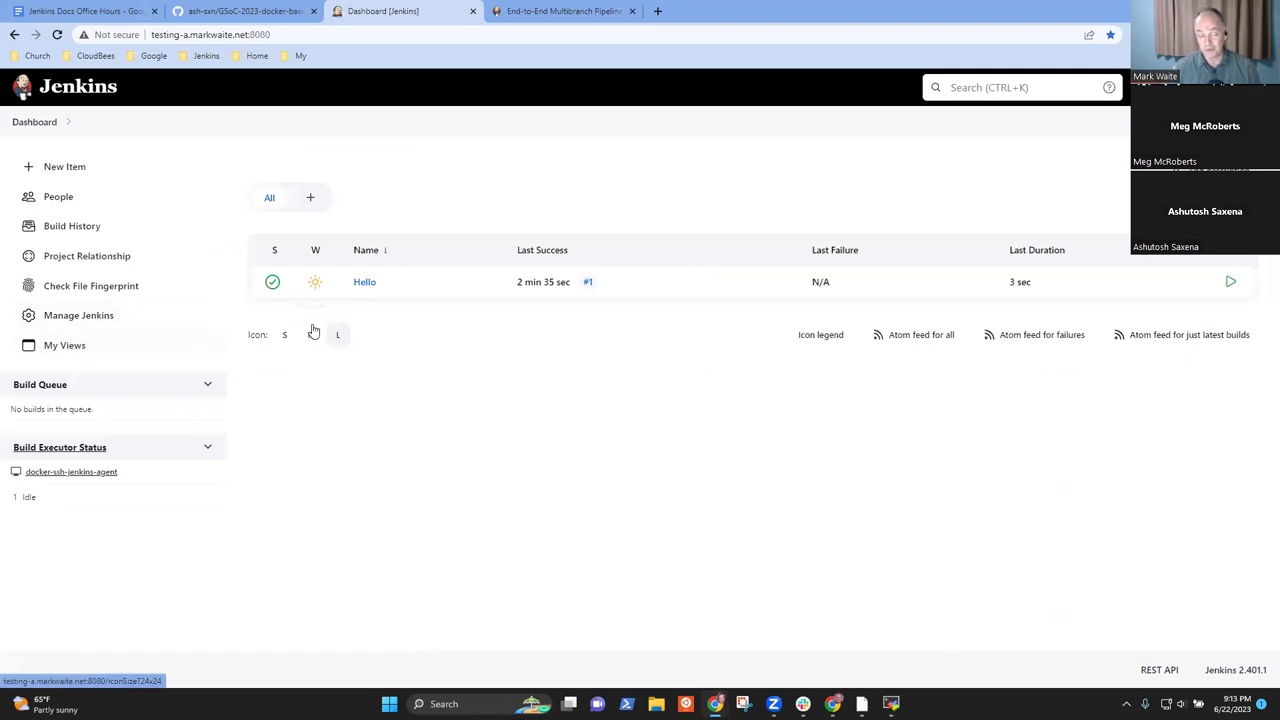
click(364, 284)
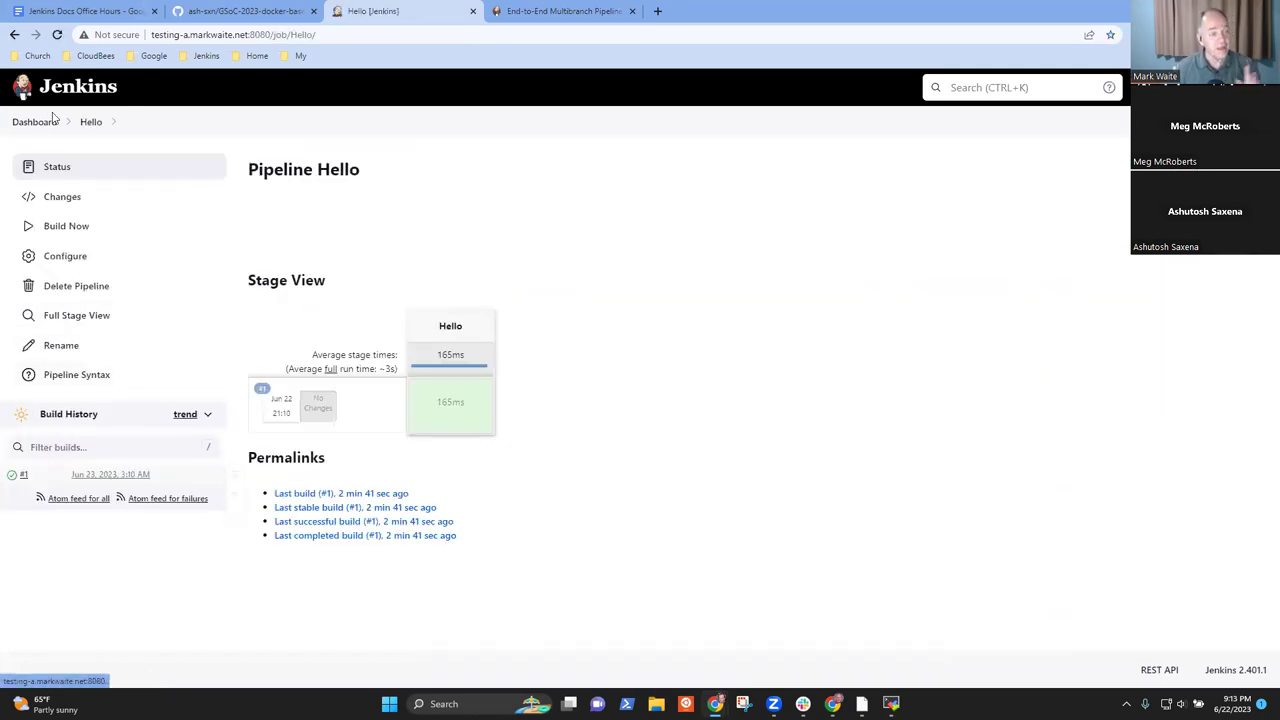
- Rerun Hello build #1 from its Hello stage to create build #2, then return to the dashboard
click(36, 122)
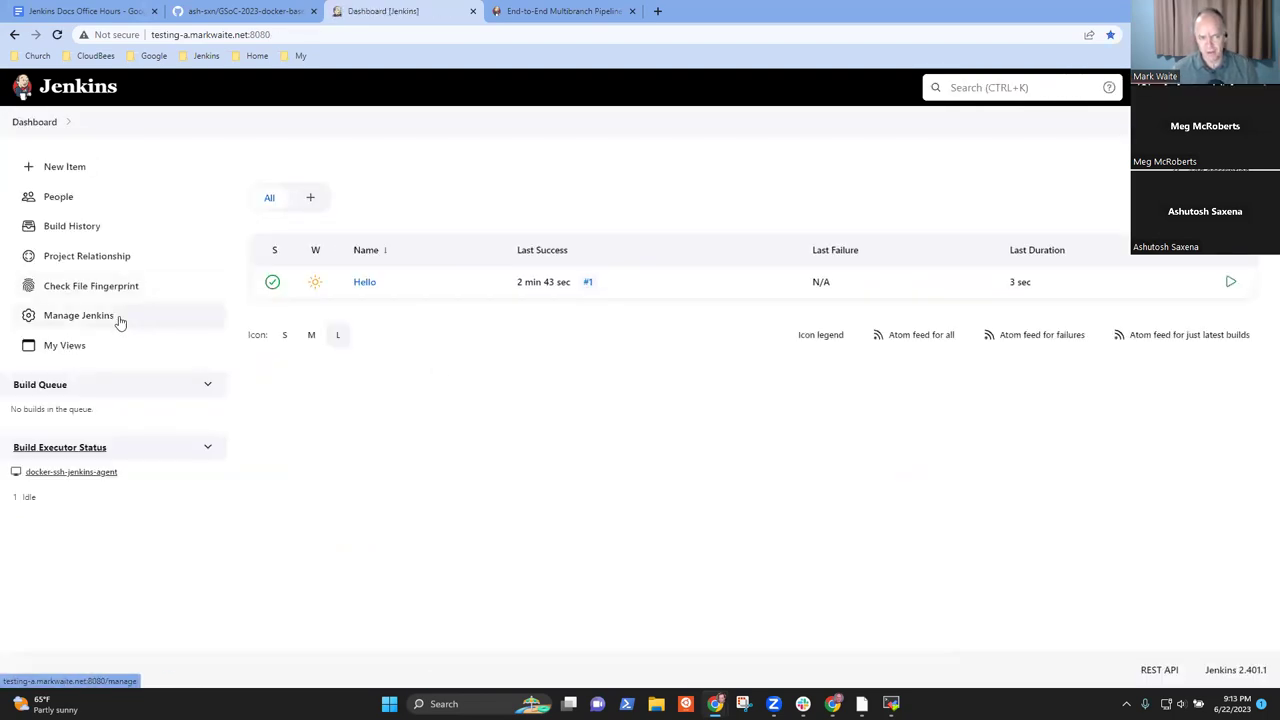
click(118, 318)
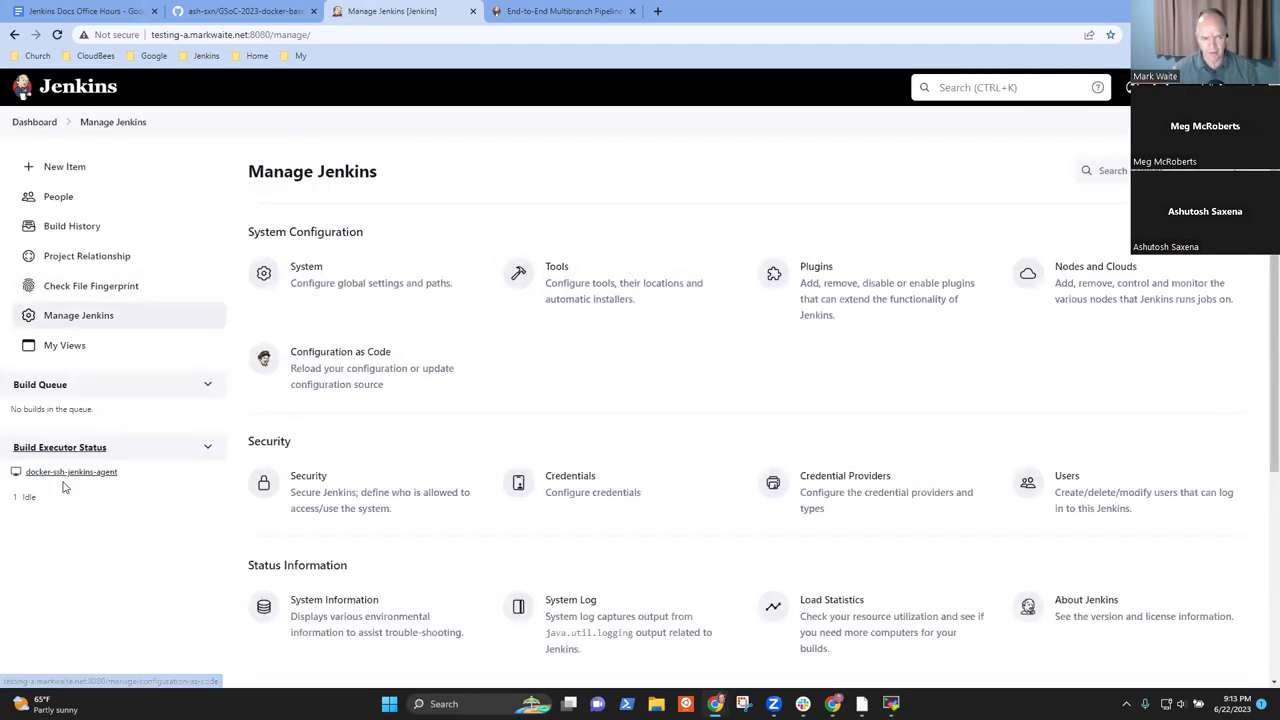
click(40, 123)
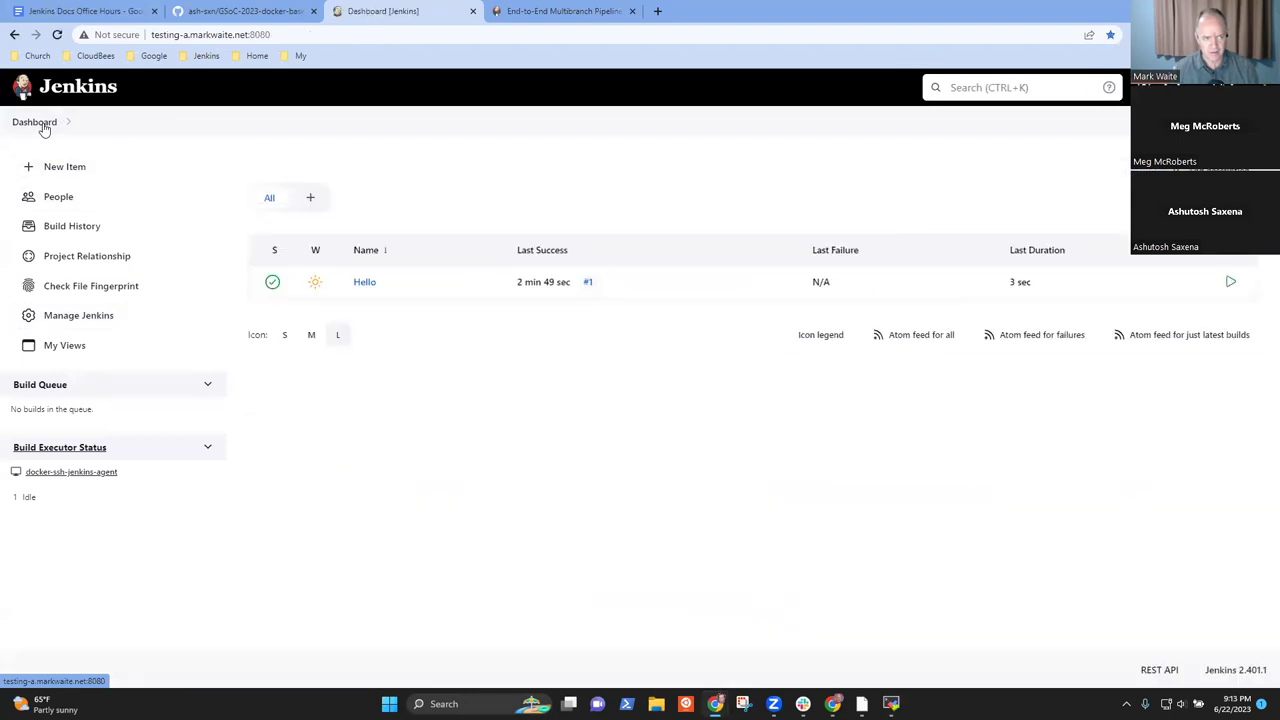
click(364, 283)
click(102, 474)
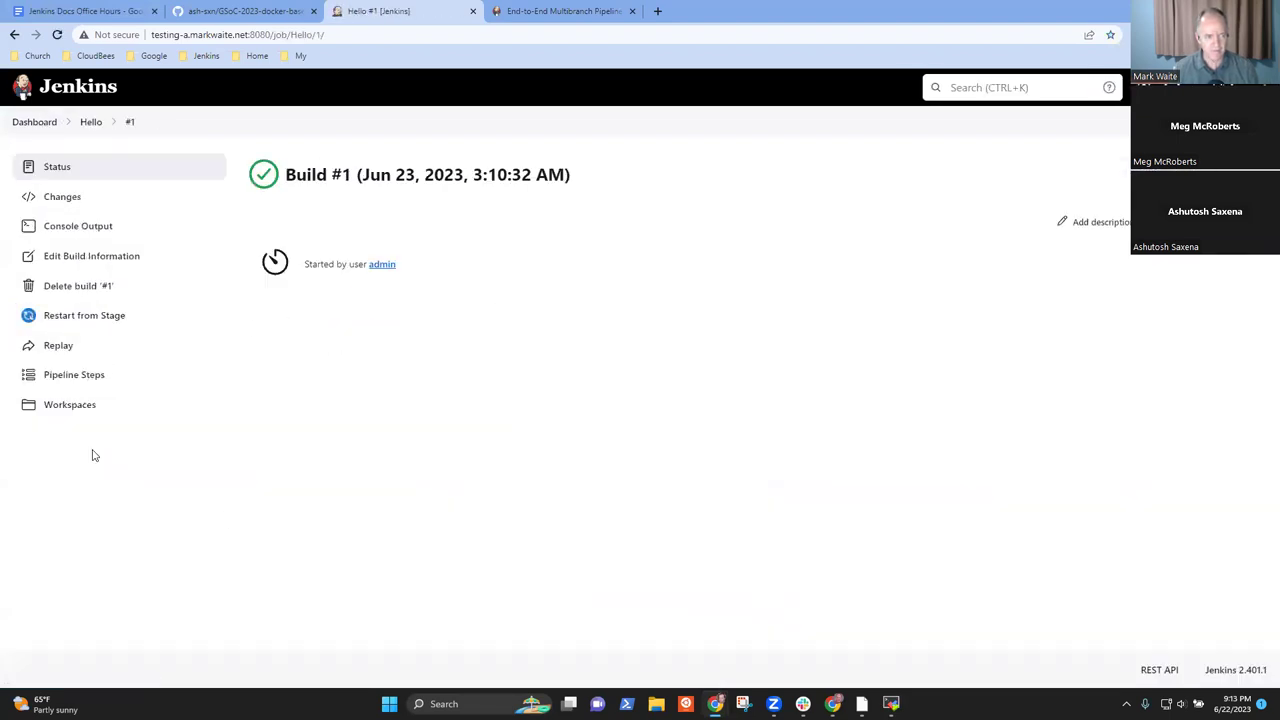
click(88, 316)
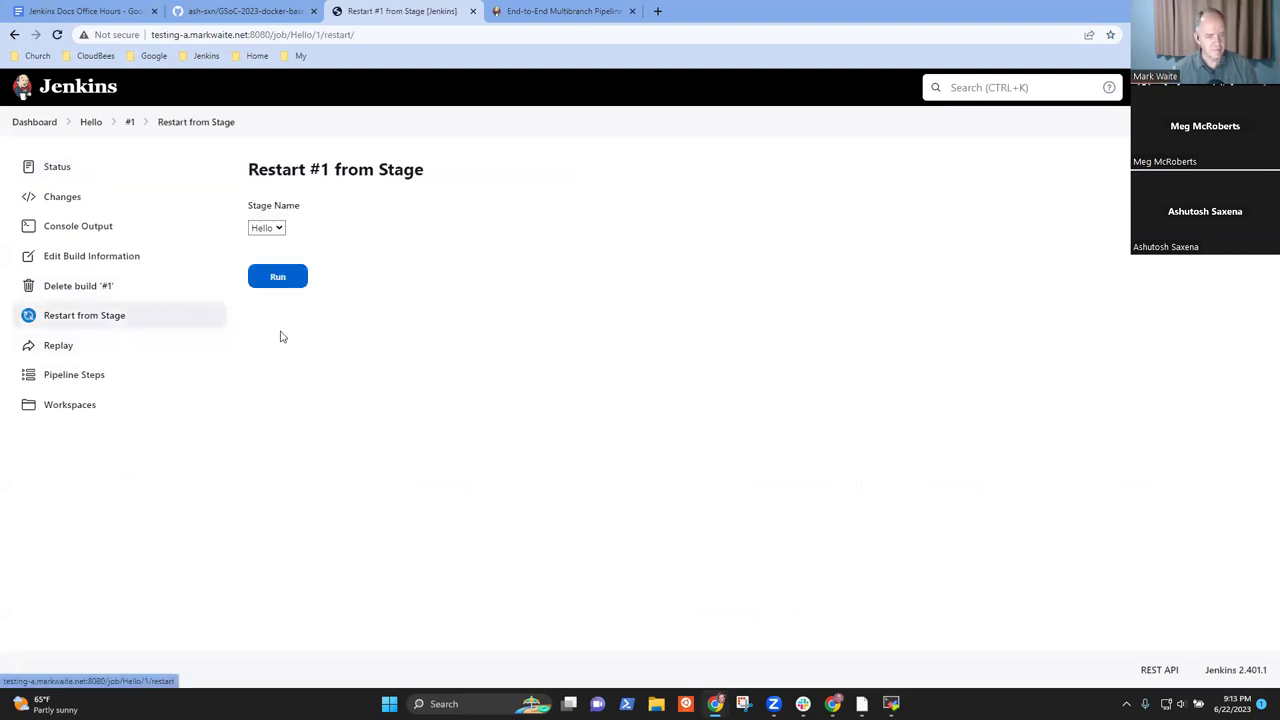
click(280, 279)
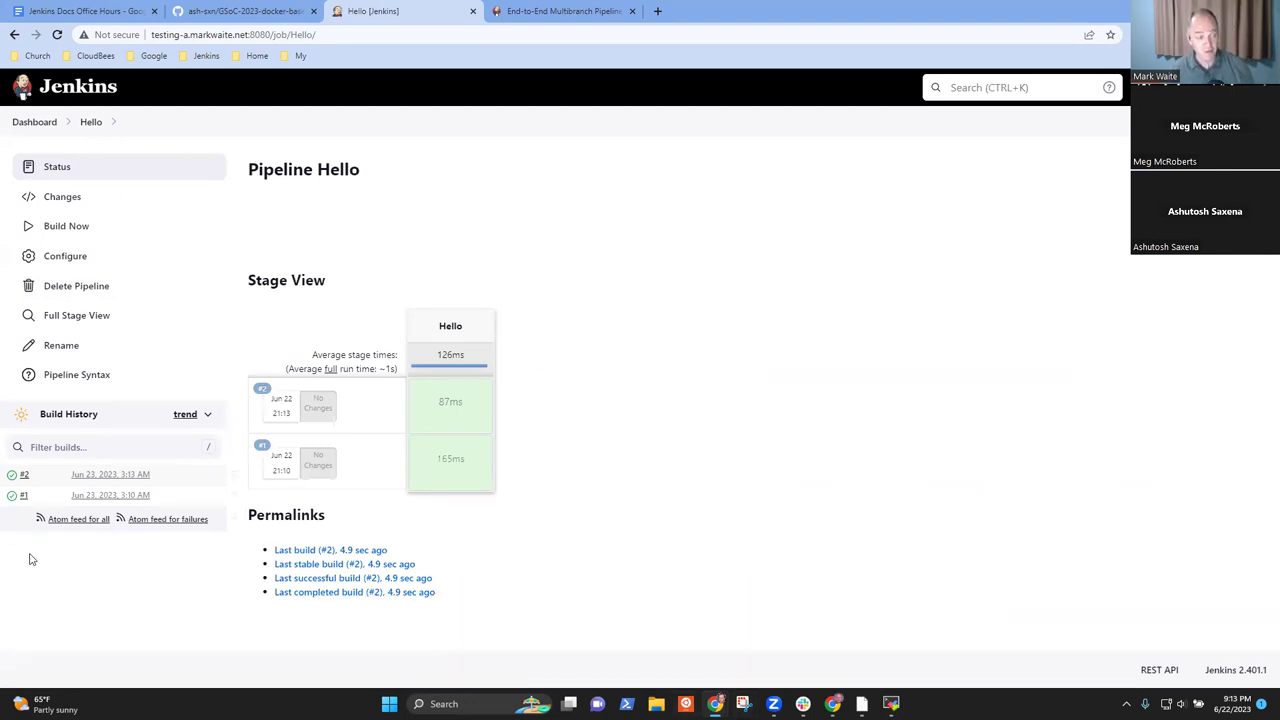
click(31, 122)
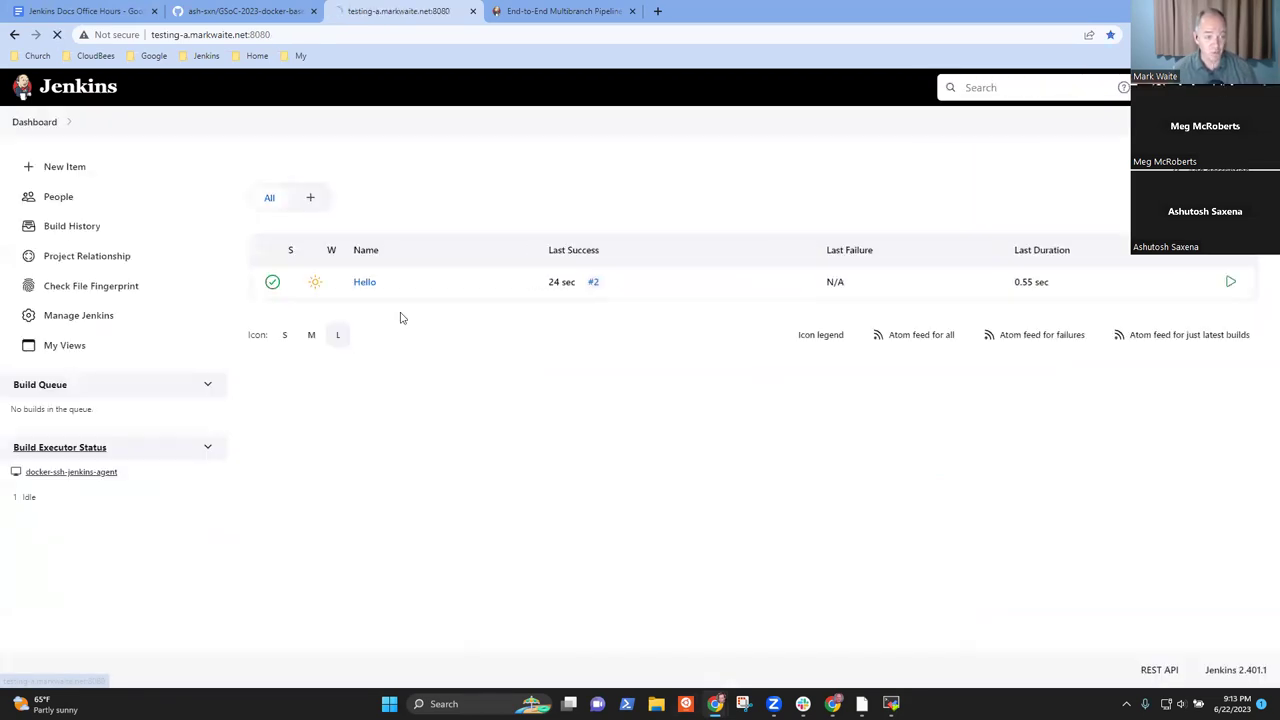
- Search 'graph view' in Available plugins and queue Pipeline Graph View, restarting Jenkins after installation
click(111, 317)
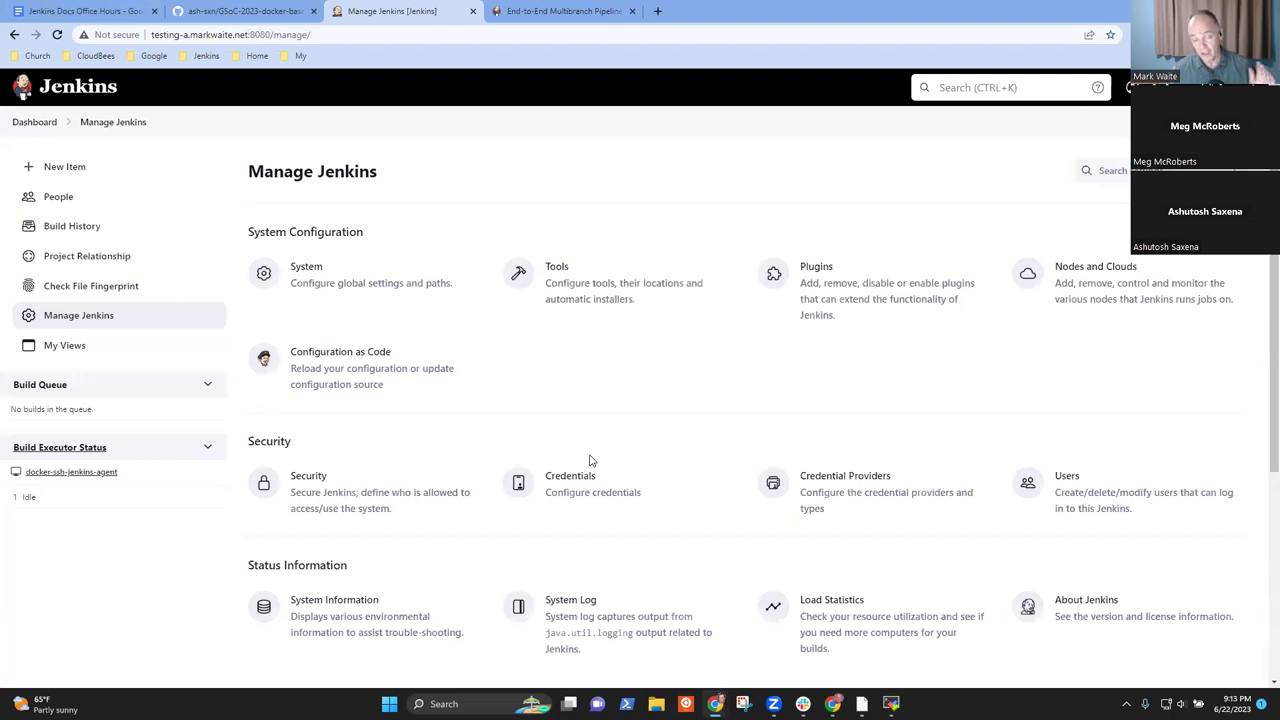
click(815, 300)
click(92, 198)
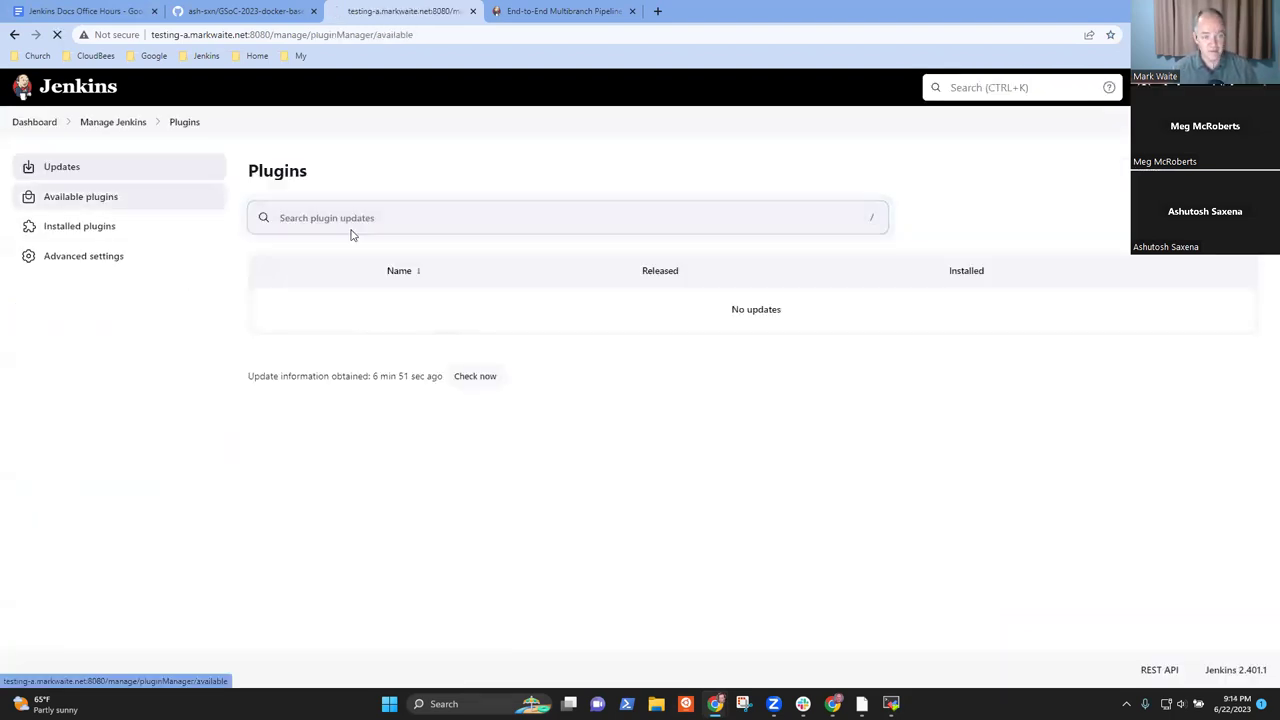
text(graph)
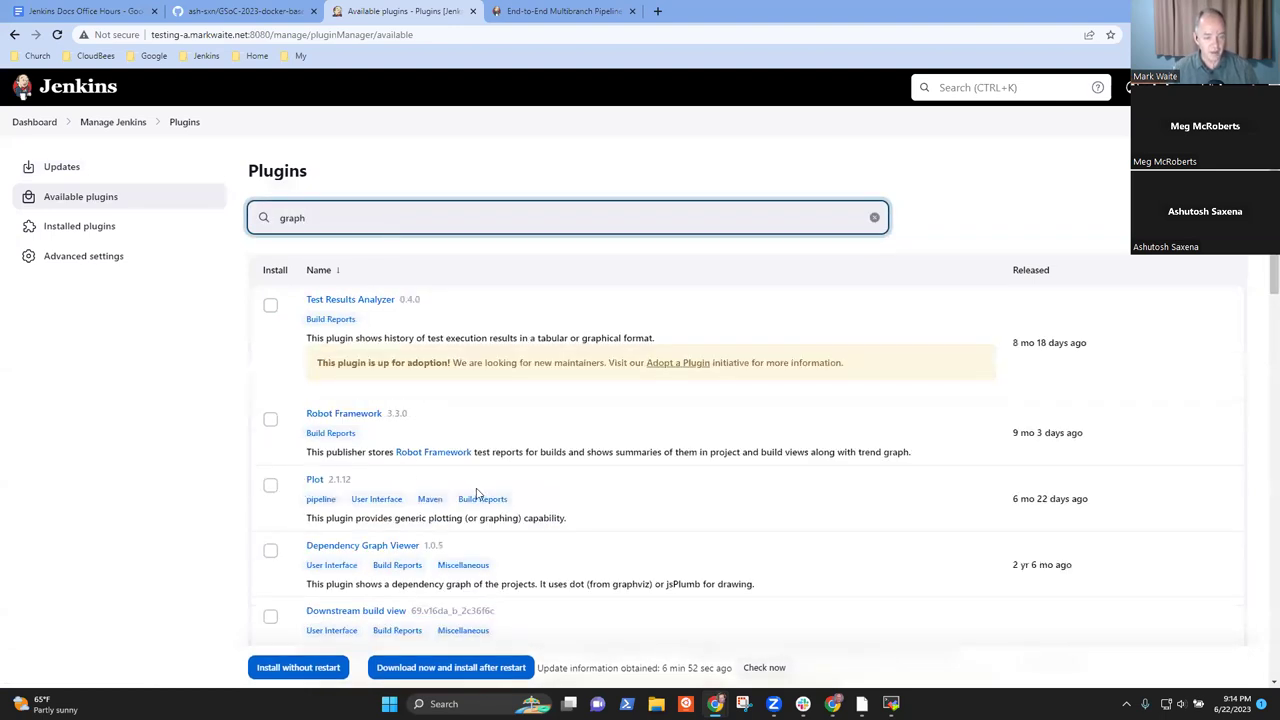
scroll(477, 494, down, 1)
text(view)
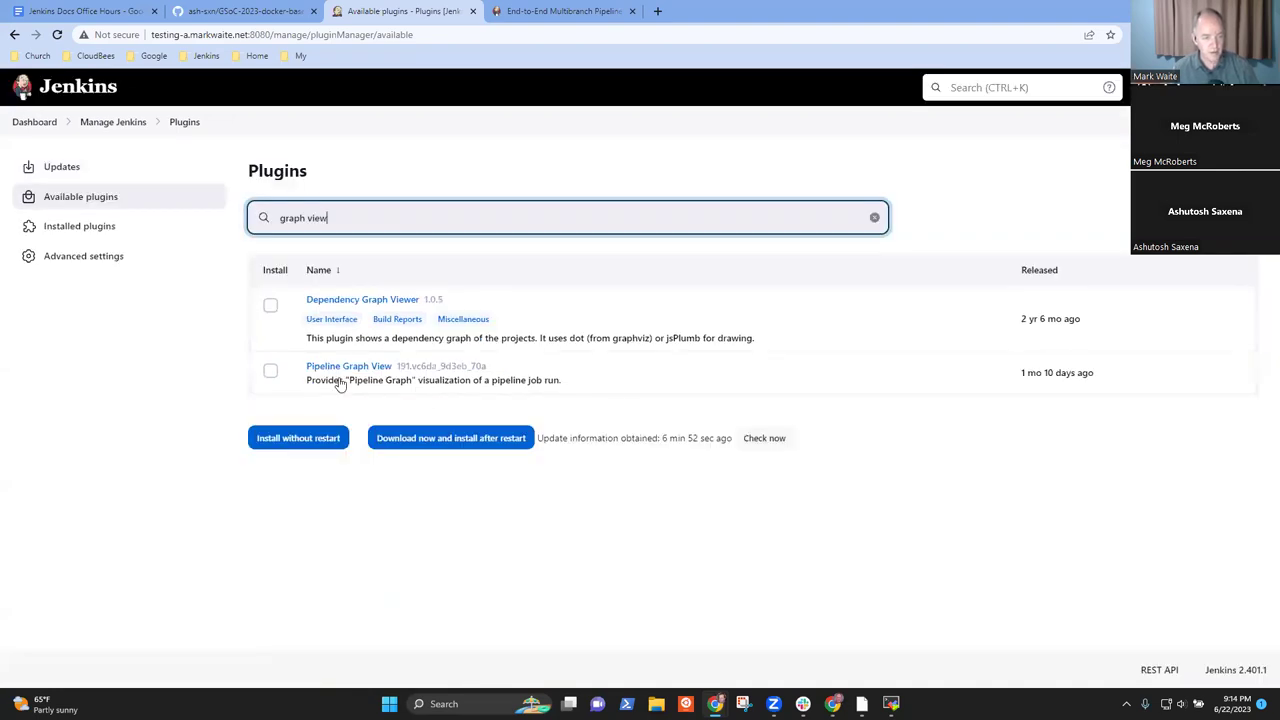
click(272, 372)
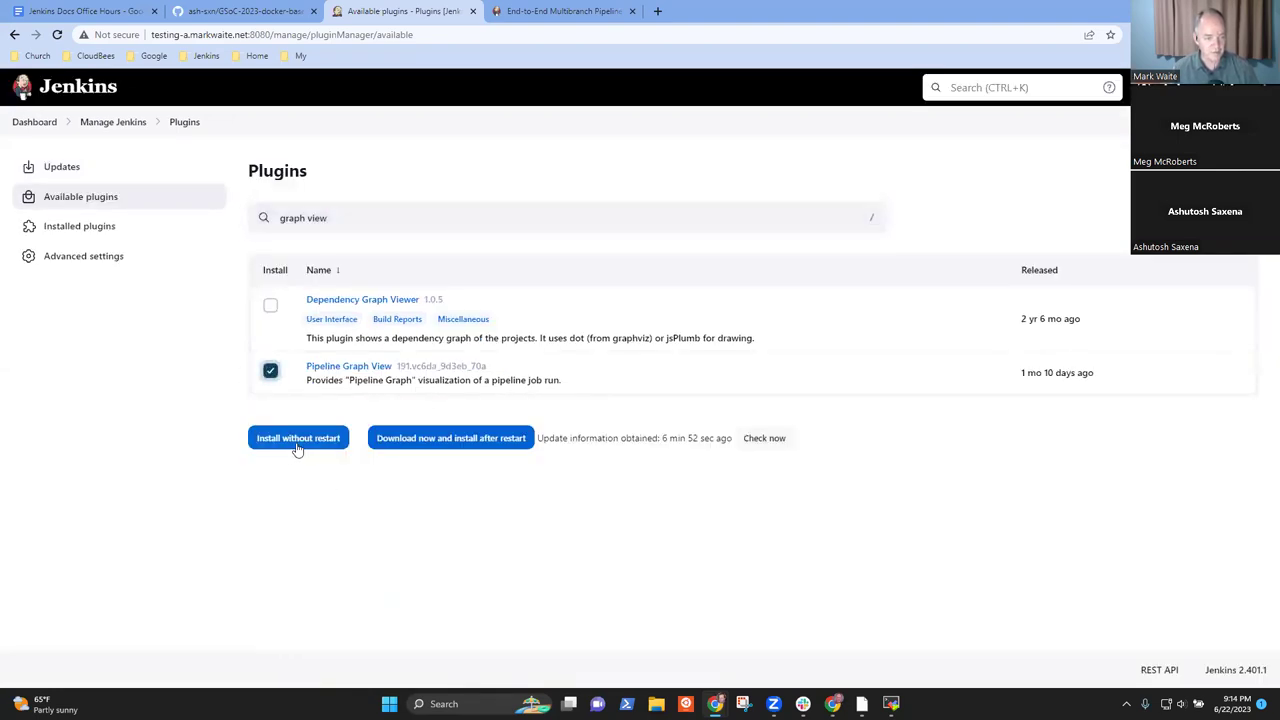
click(452, 440)
click(275, 362)
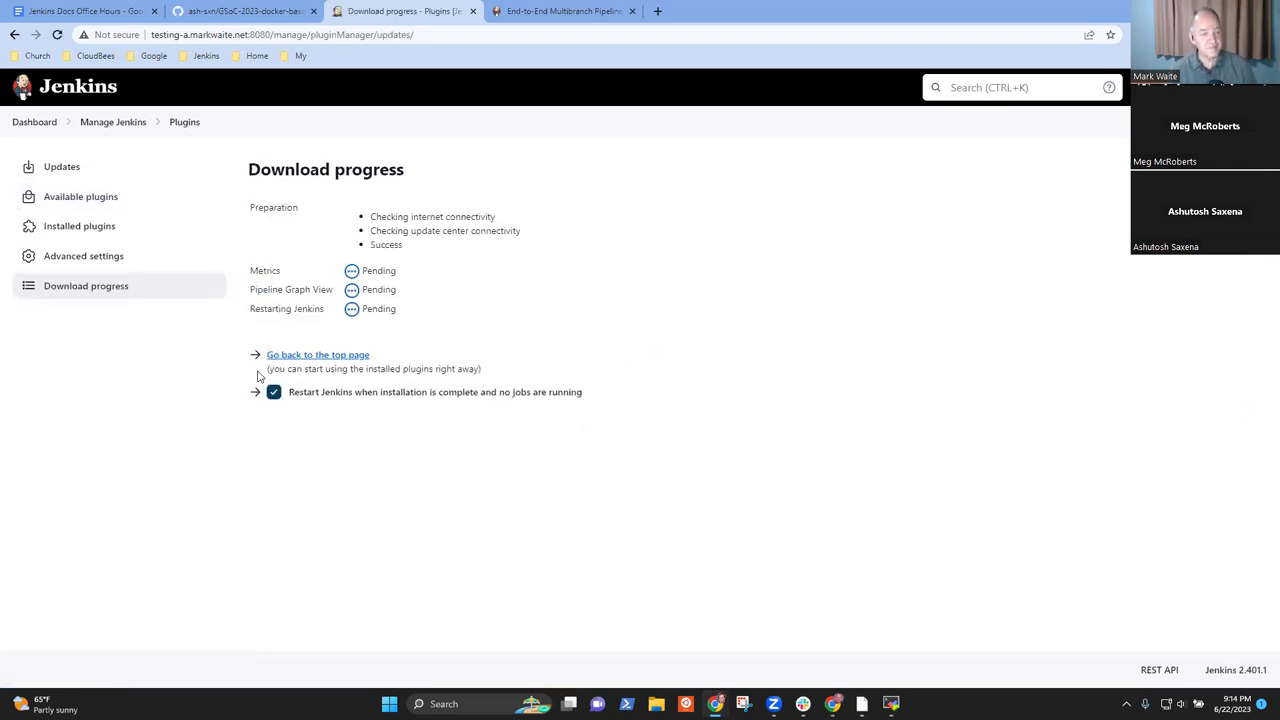
mouse_move(265, 19)
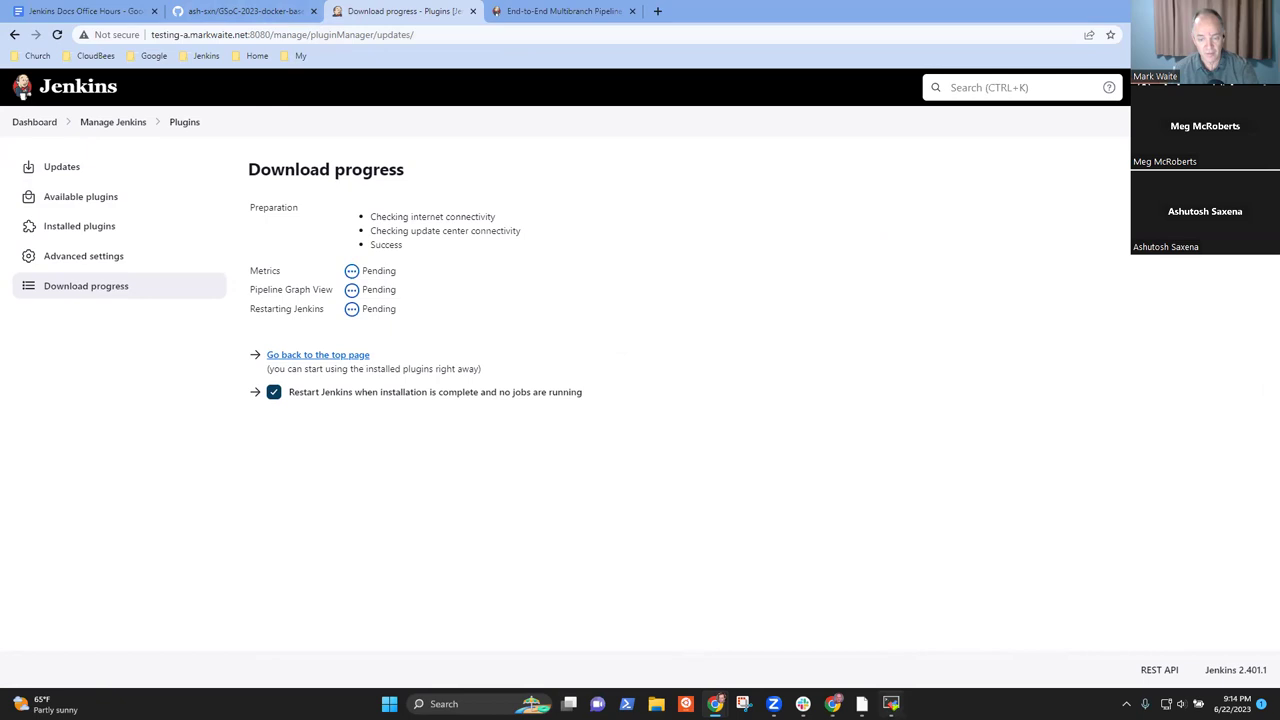
key(alt+Tab)
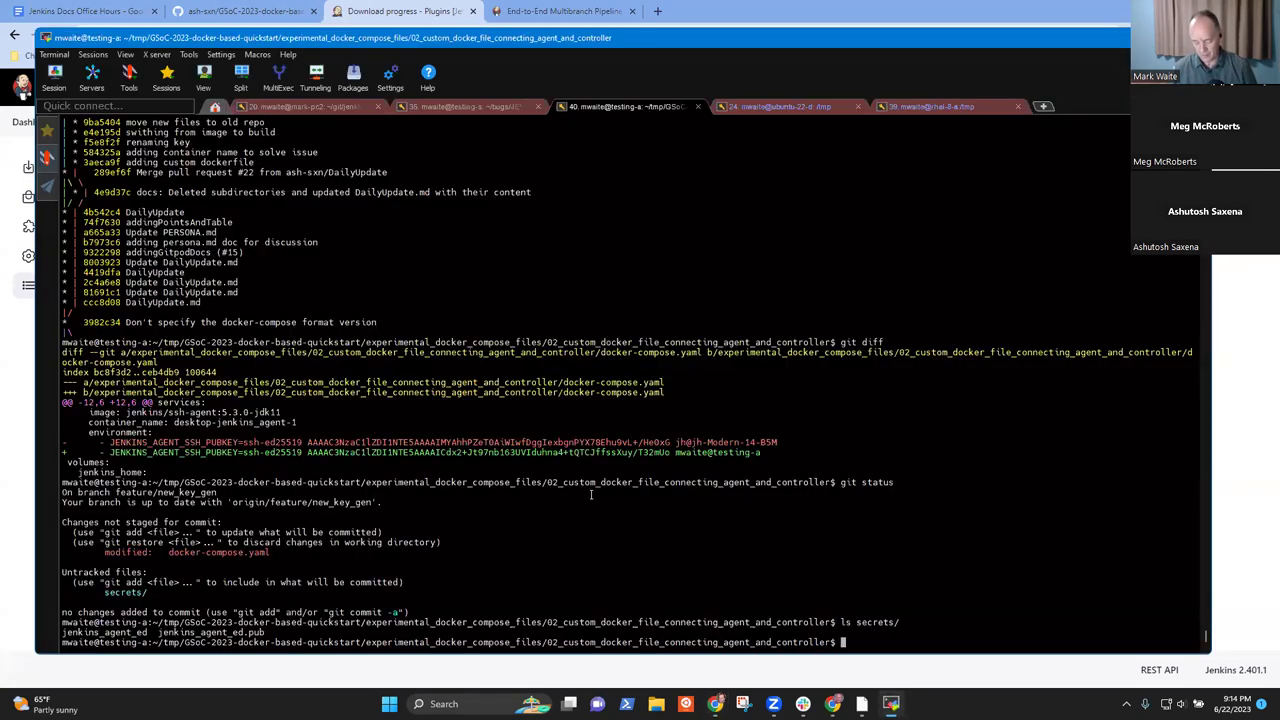
- List the local Docker volumes with docker volume ls
text(dock)
key(BackSpace)
key(BackSpace)
text(cer)
key(BackSpace)
key(BackSpace)
text(ker )
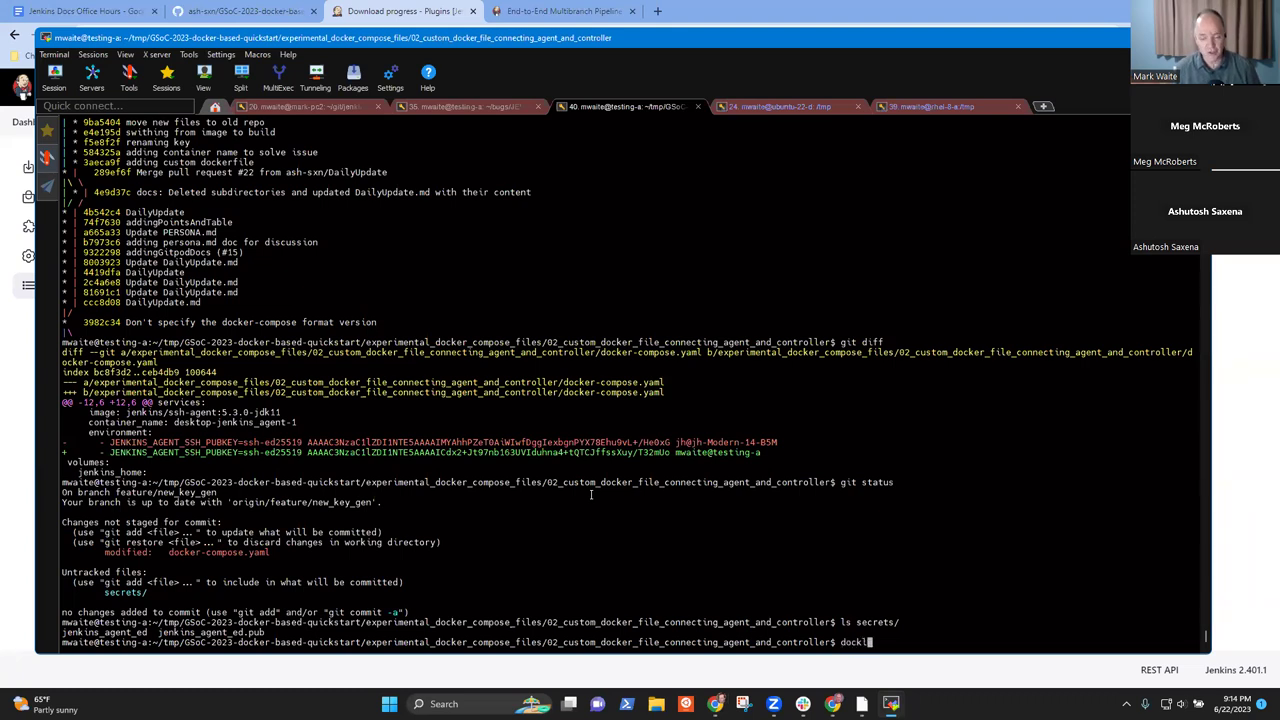
text(volumes)
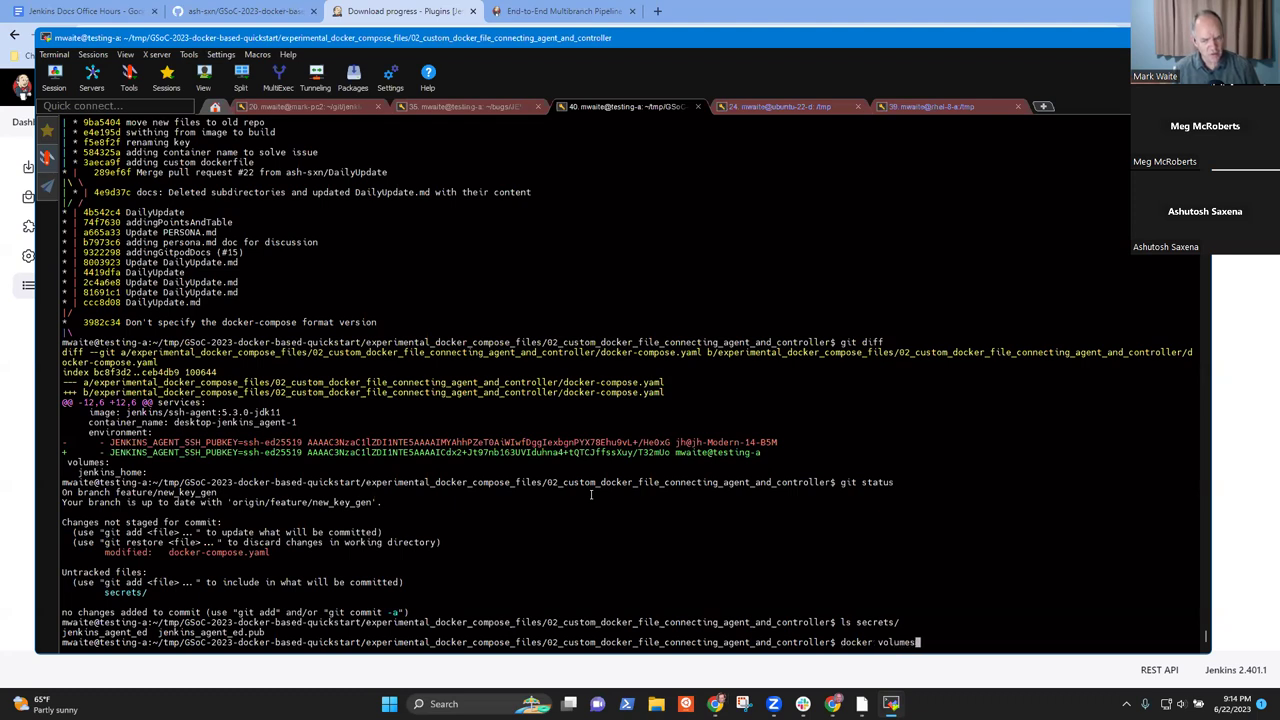
key(Return)
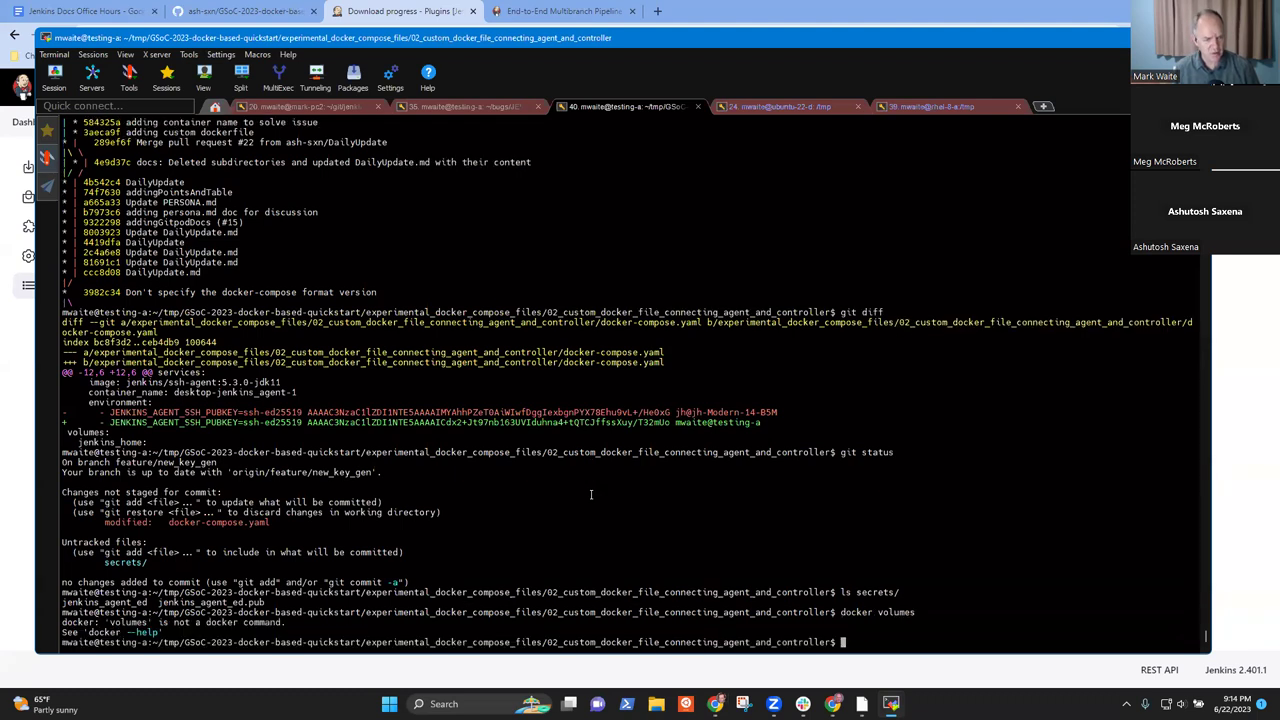
key(Up)
key(BackSpace)
key(Return)
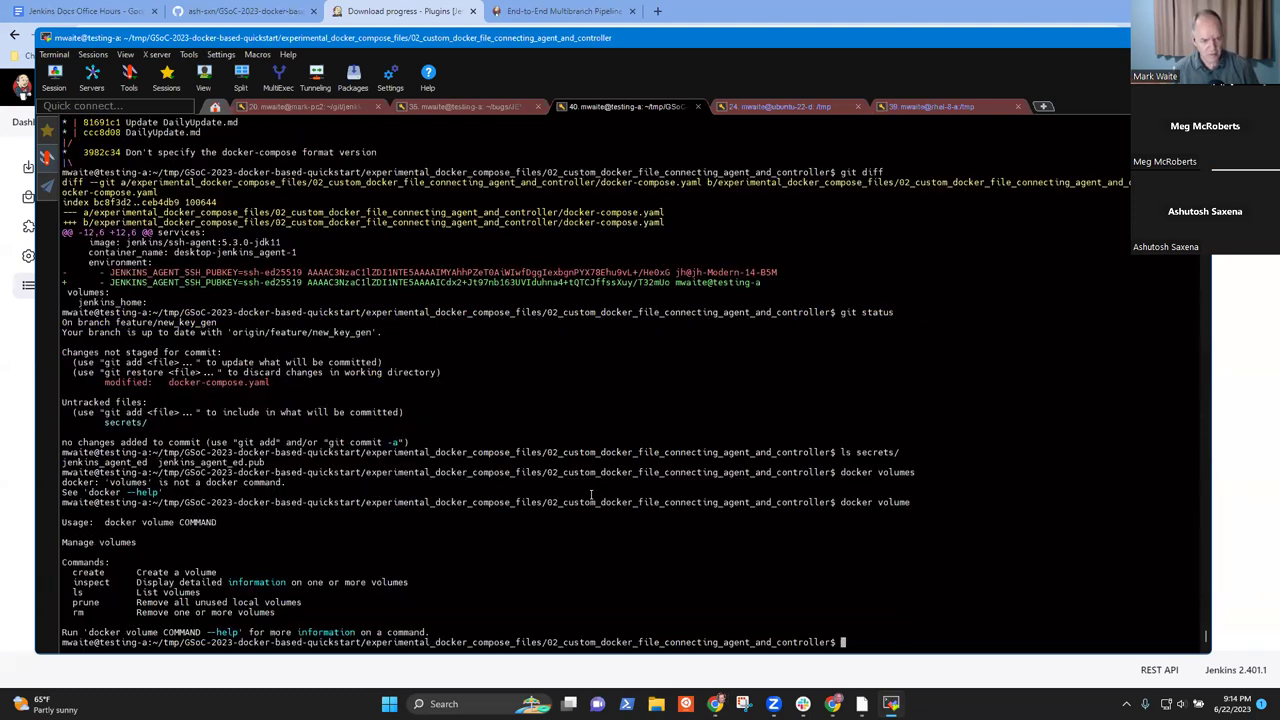
key(Up)
text(ls)
key(Return)
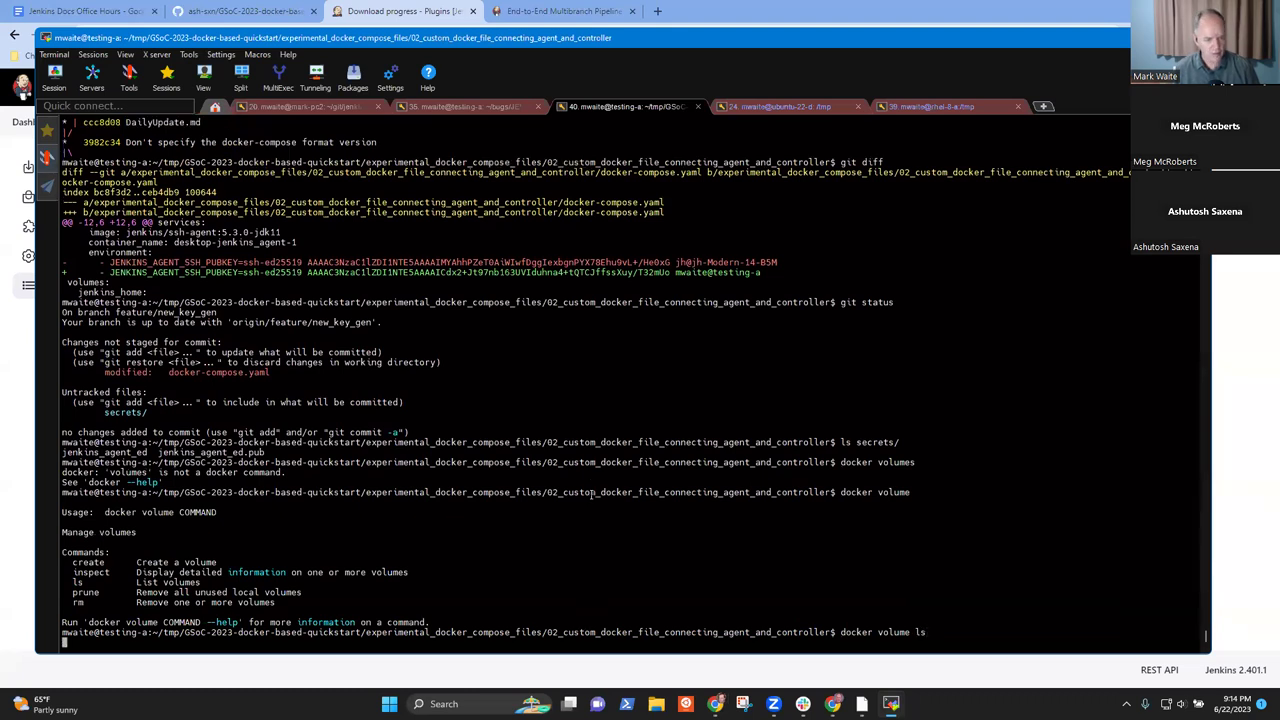
- Page through docker volume ls | less and select the Jenkins home volume name
key(Up)
text(| less)
key(Return)
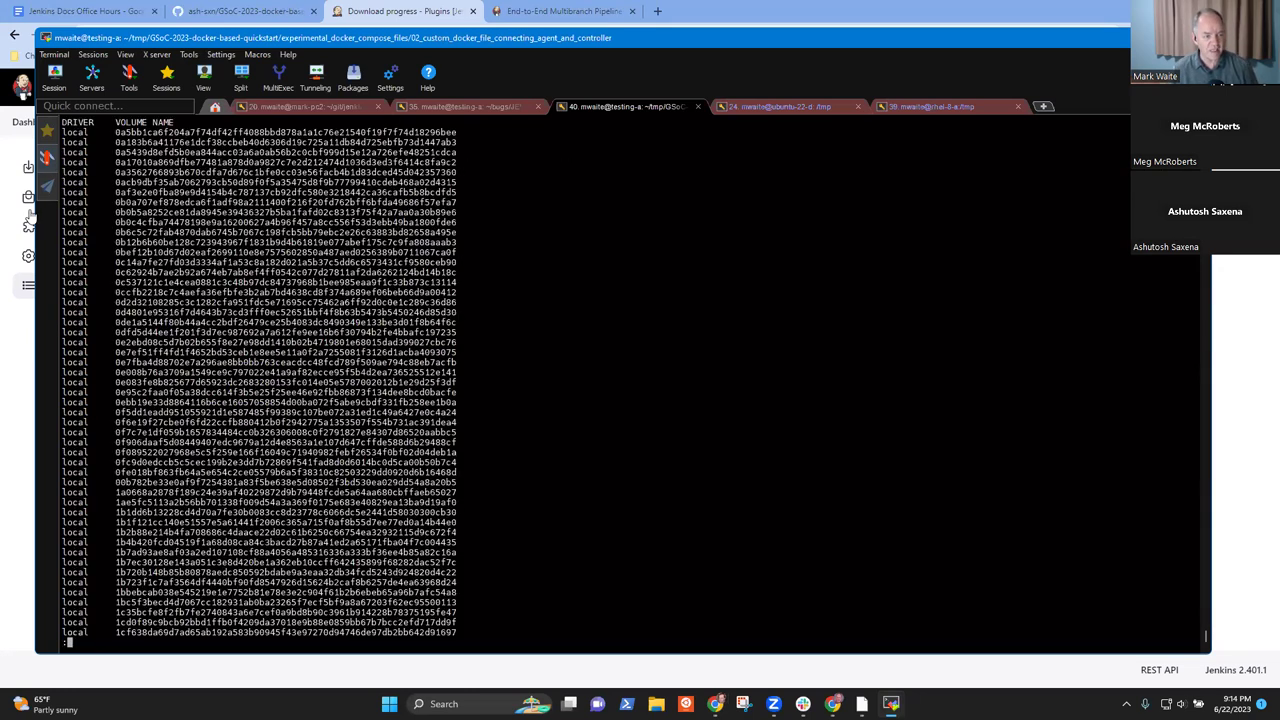
key(space)
key(space)
key(space)
scroll(510, 355, up, 17)
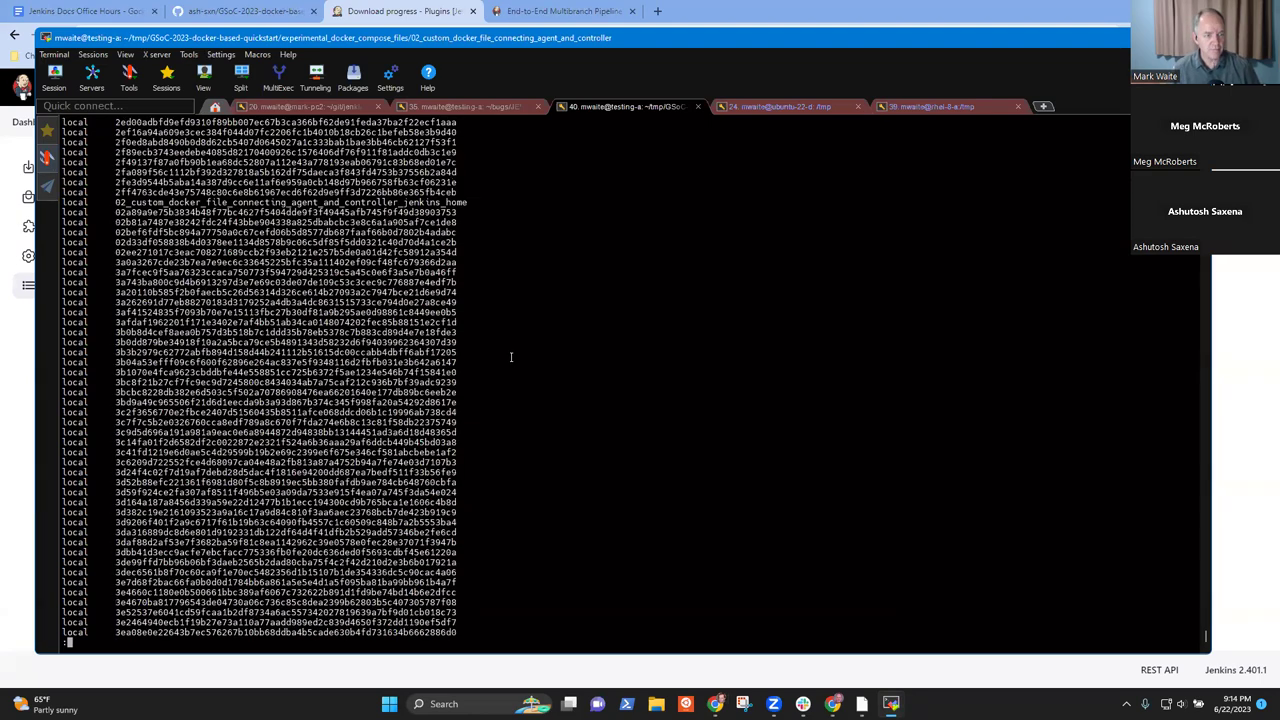
double_click(295, 202)
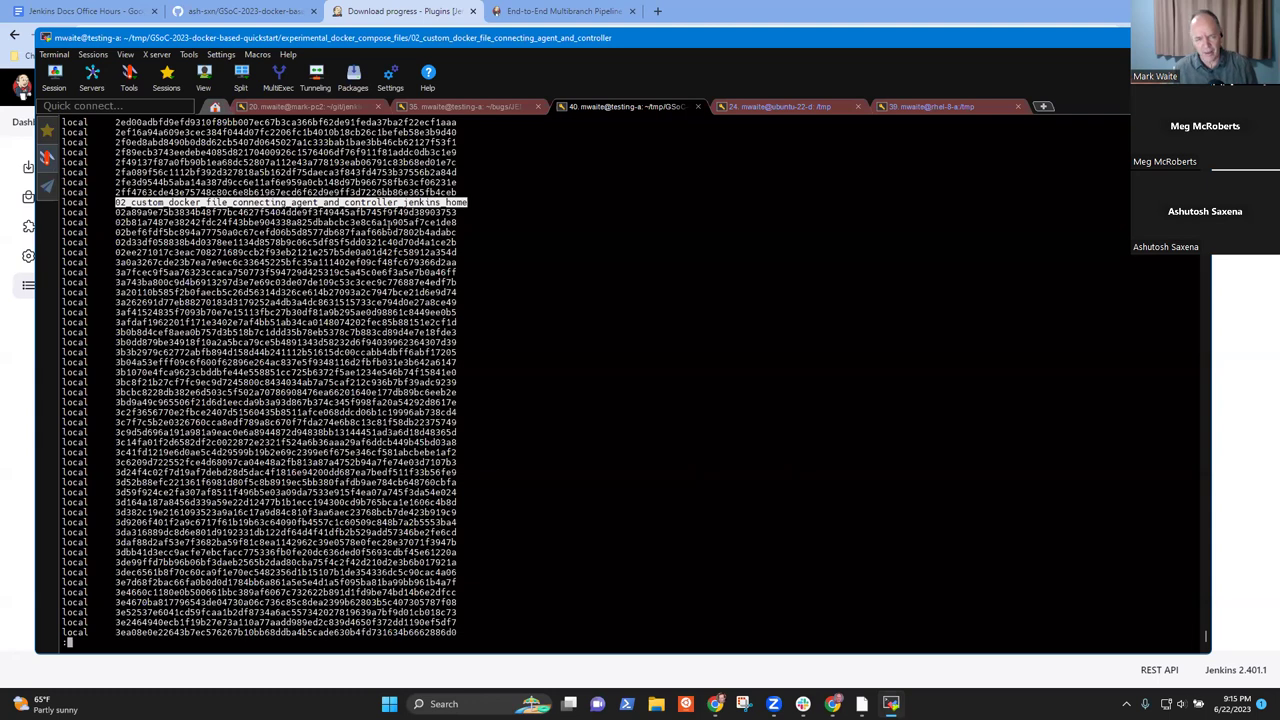
click(489, 107)
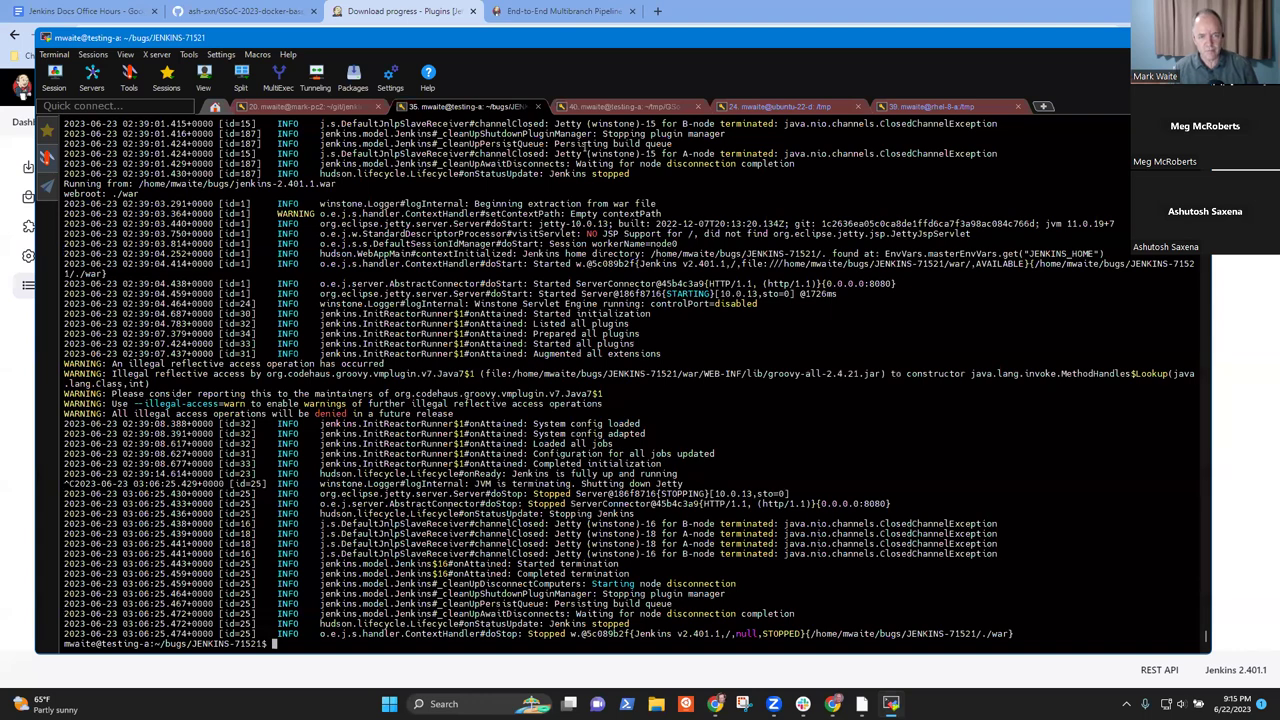
click(657, 107)
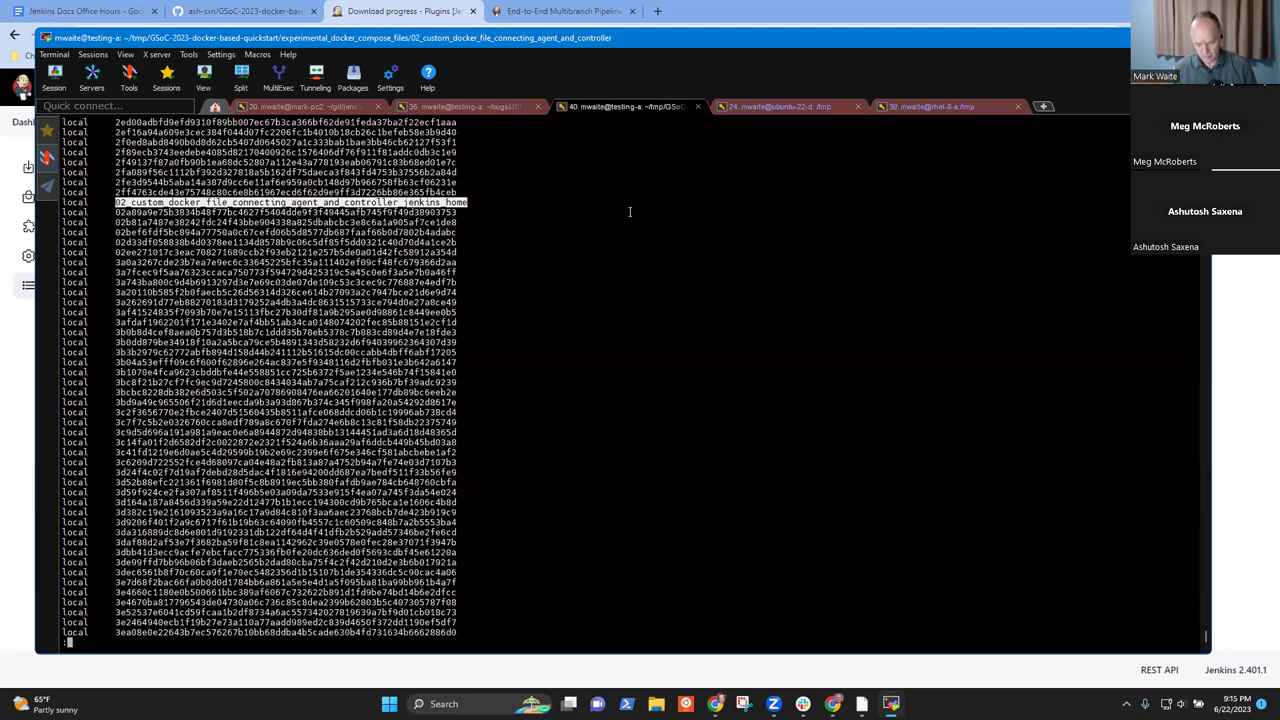
- Type docker-compose down at the prompt after checking Jenkins plugin download progress and dashboard
text(qdopcker)
key(ctrl+c)
text(docker-compose )
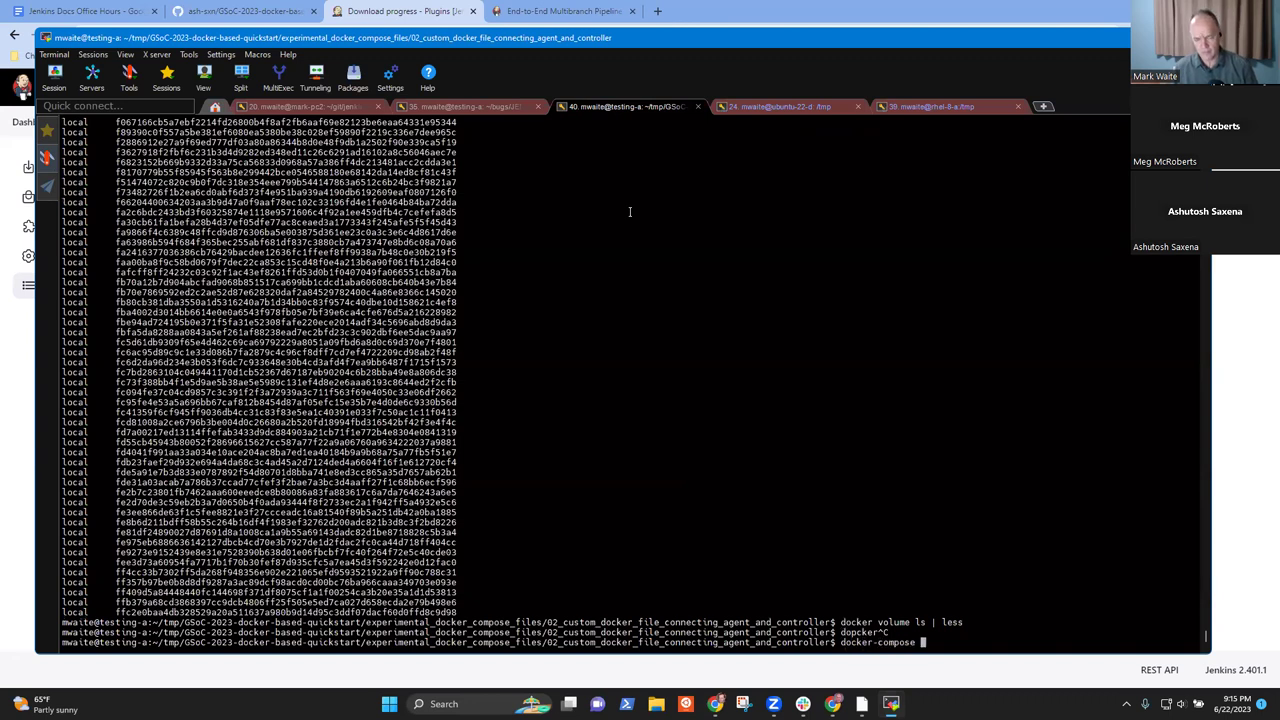
text(down)
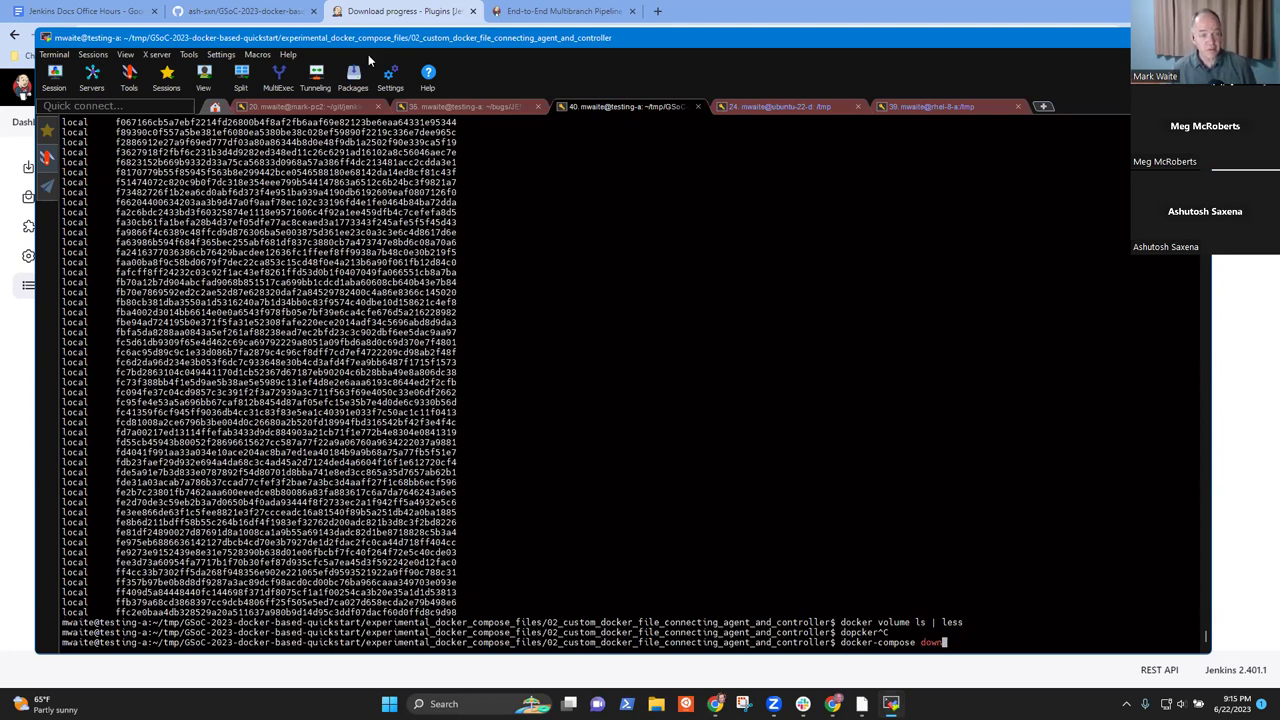
click(4, 207)
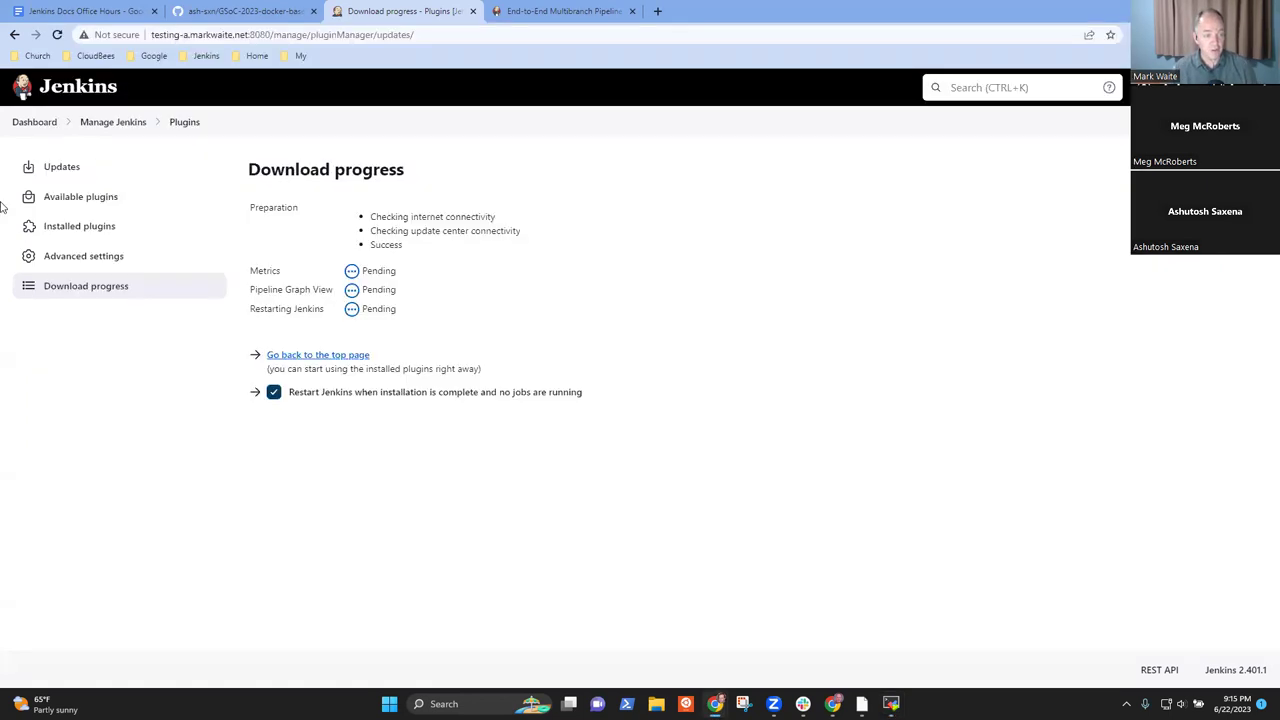
click(45, 122)
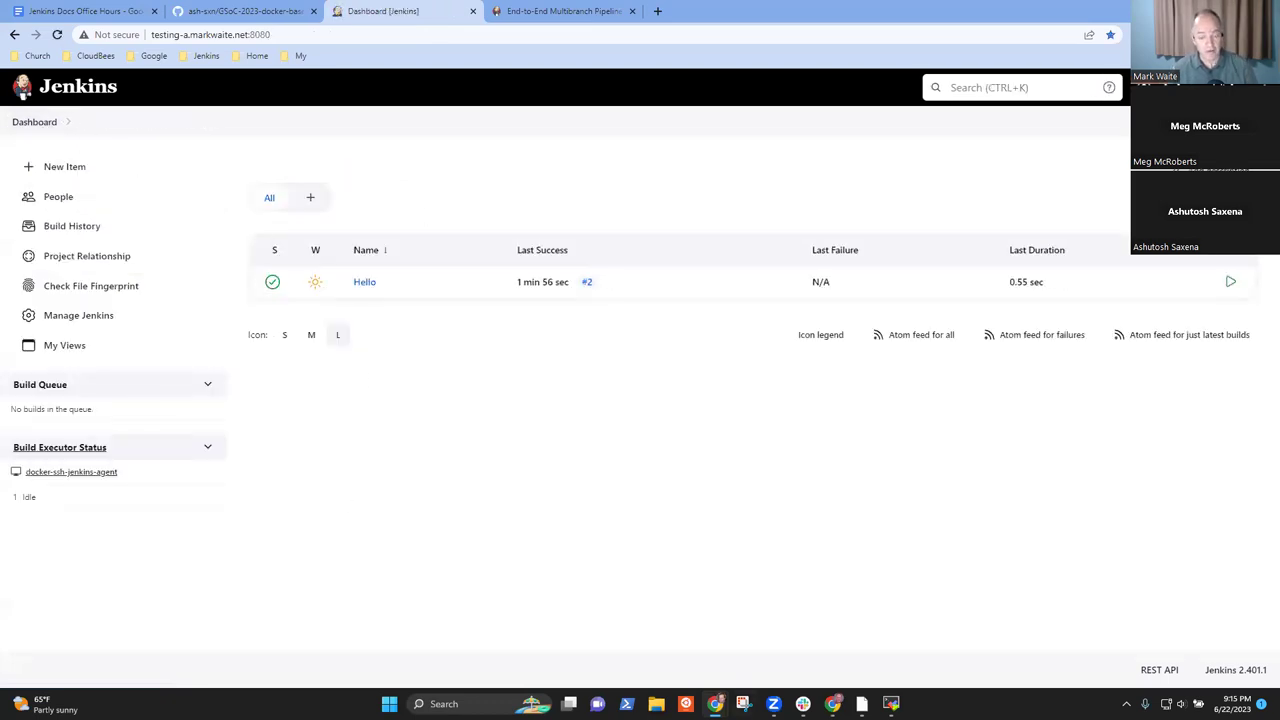
click(891, 703)
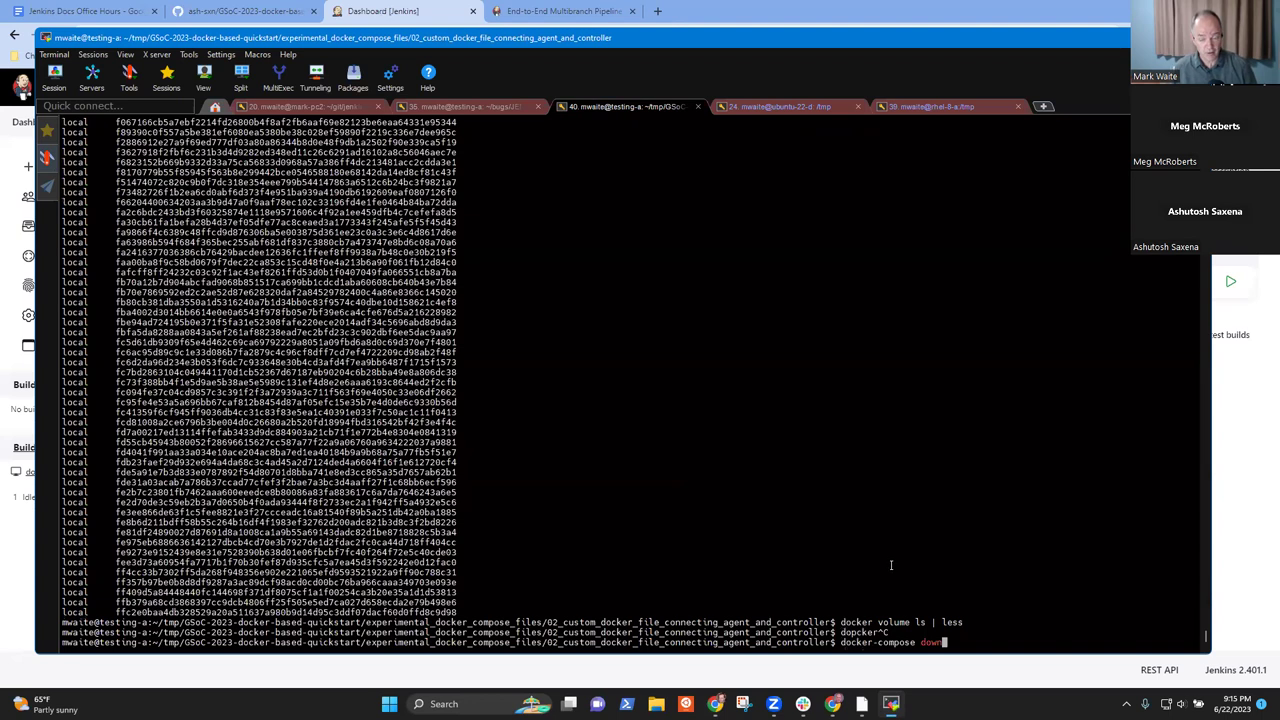
- Run docker-compose down and inspect the removed controller and desktop-jenkins_agent-1 containers
key(Return)
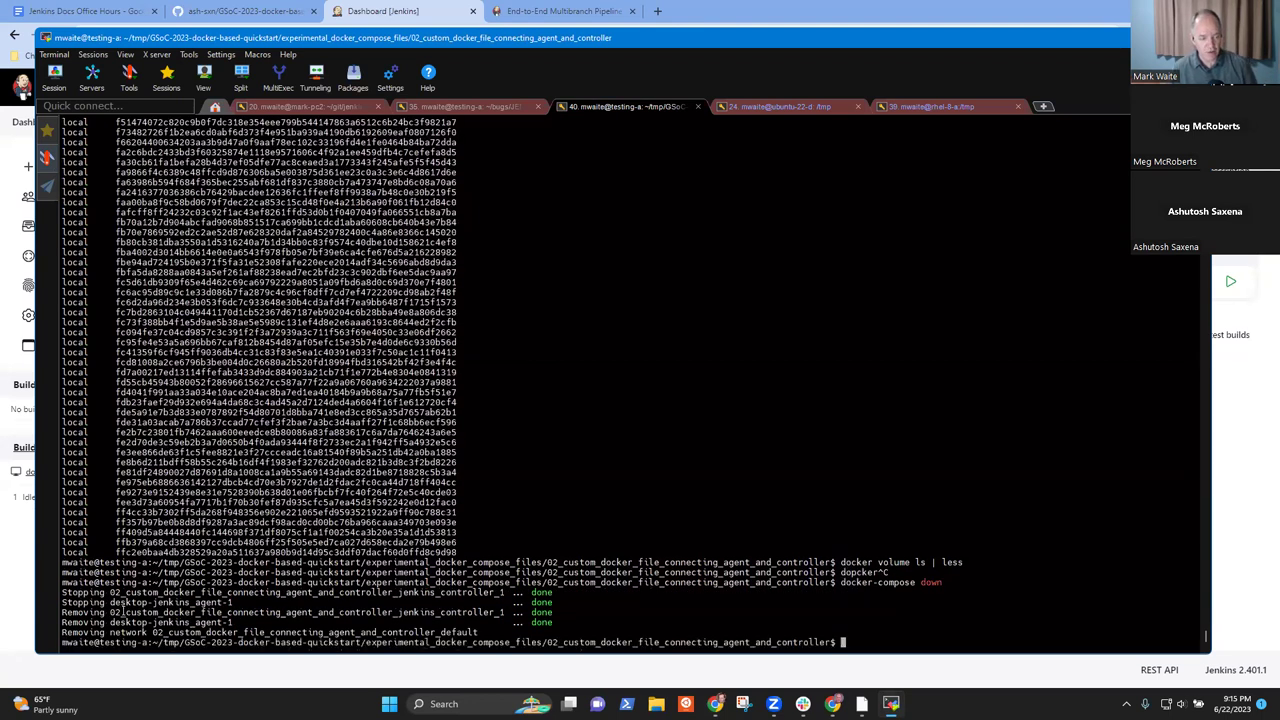
drag(110, 603, 232, 604)
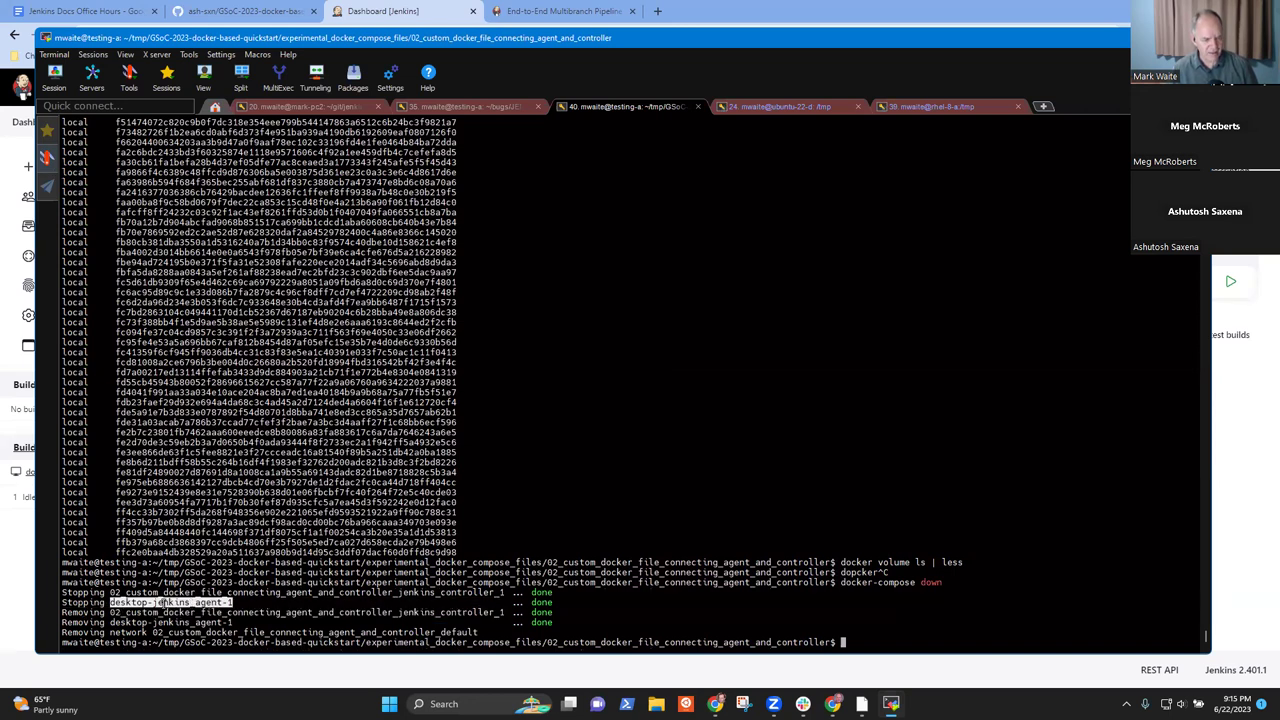
drag(166, 601, 157, 602)
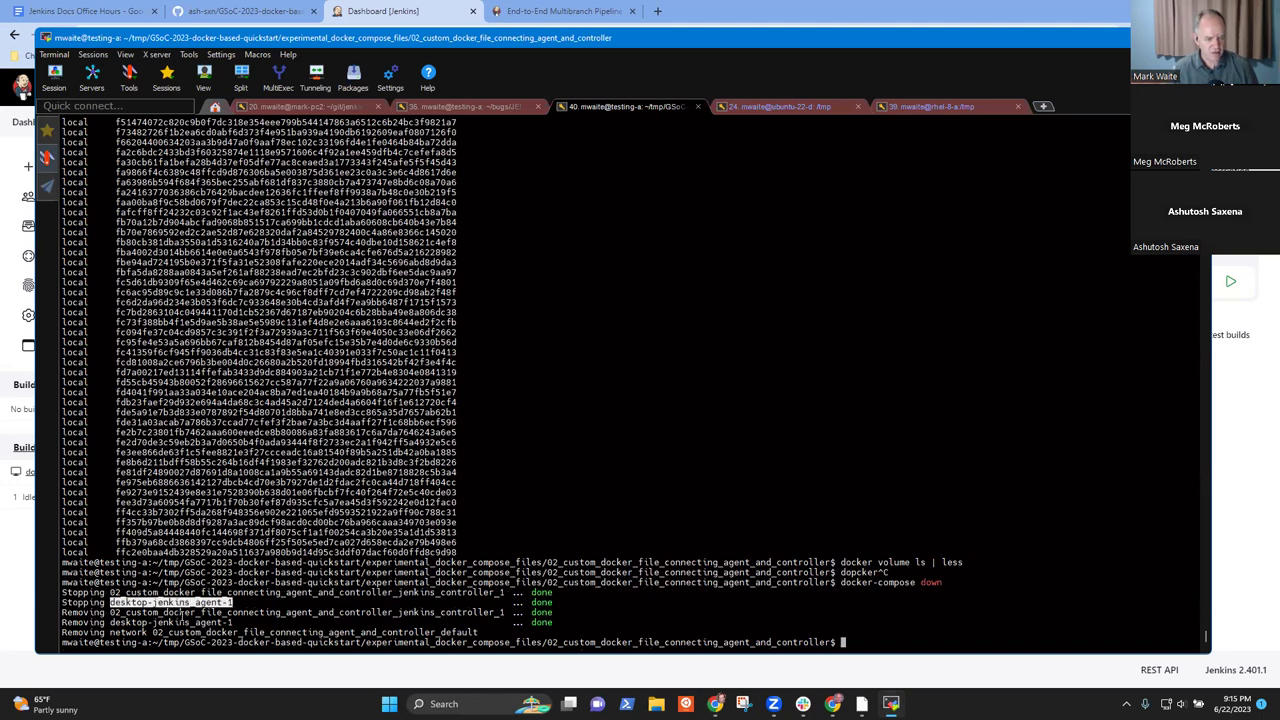
double_click(184, 612)
double_click(170, 622)
click(175, 622)
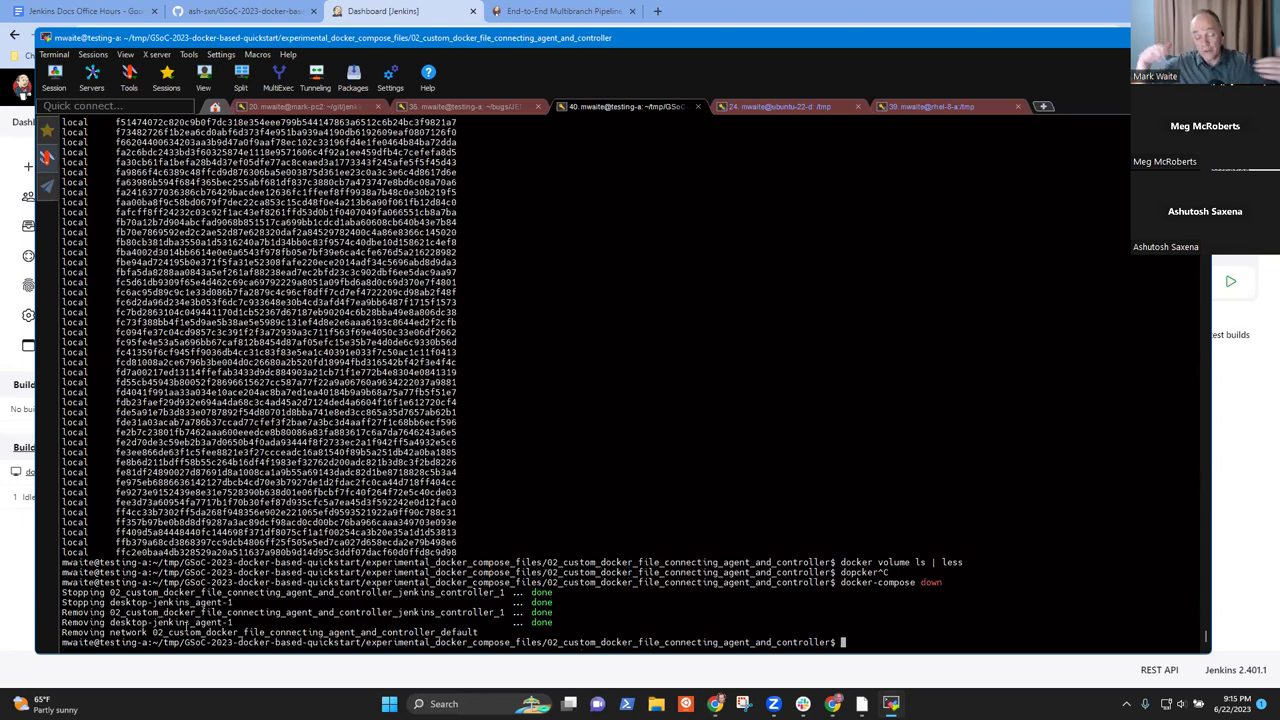
- List the existing Docker networks with docker network ls
text(dopcker)
key(BackSpace)
key(BackSpace)
key(BackSpace)
text(ker netwo)
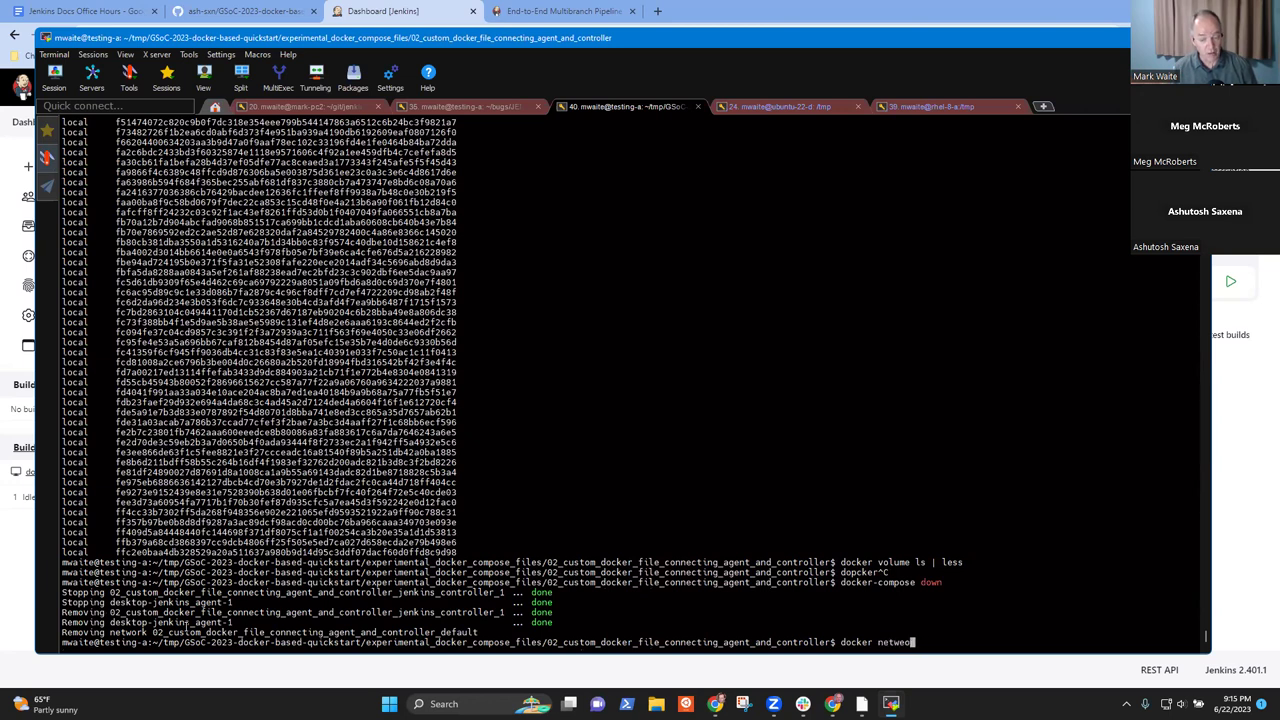
key(BackSpace)
text(rk)
key(Return)
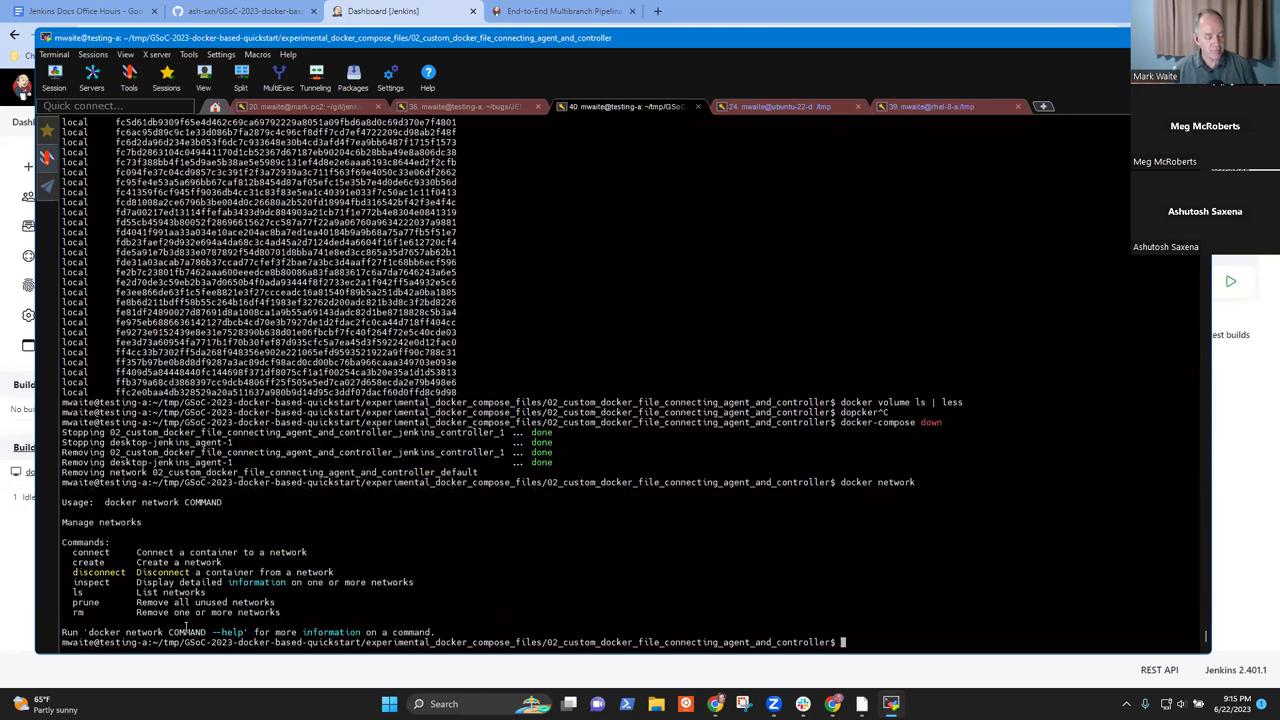
key(Up)
text(ls)
key(Return)
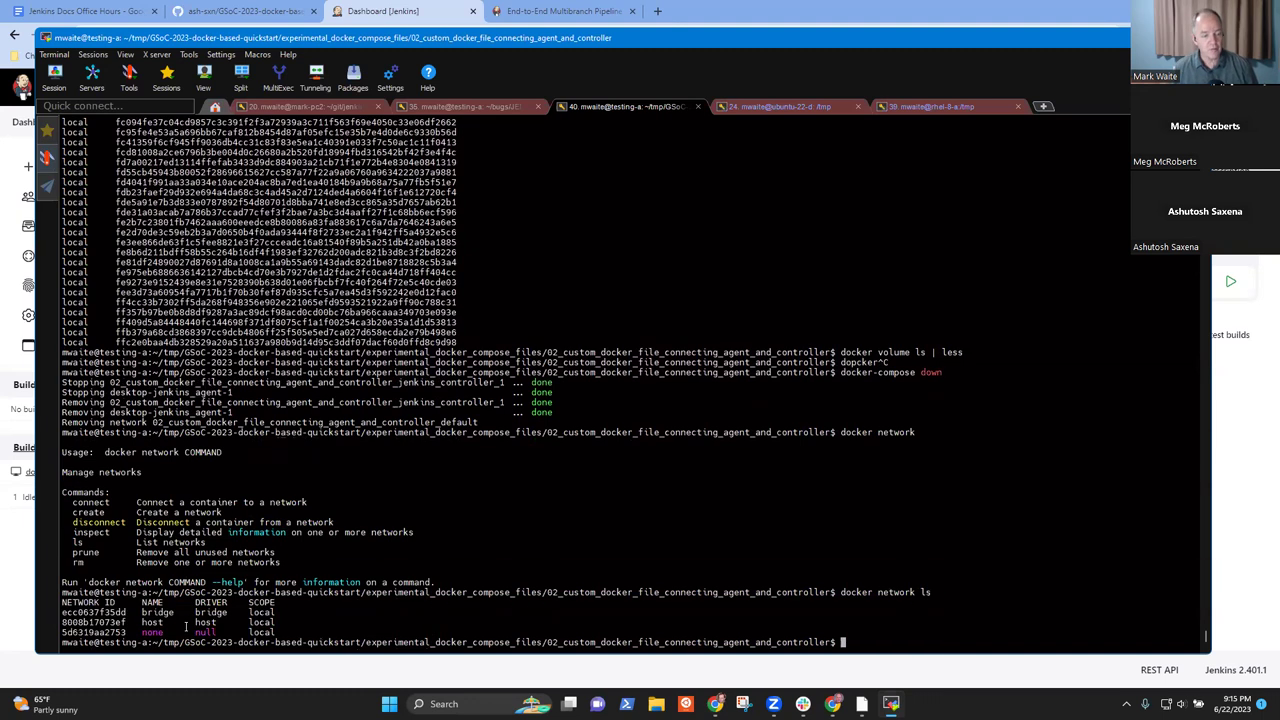
- Bring the stack back up with docker-compose up, then reload the Jenkins dashboard in Chrome
text(docker comp)
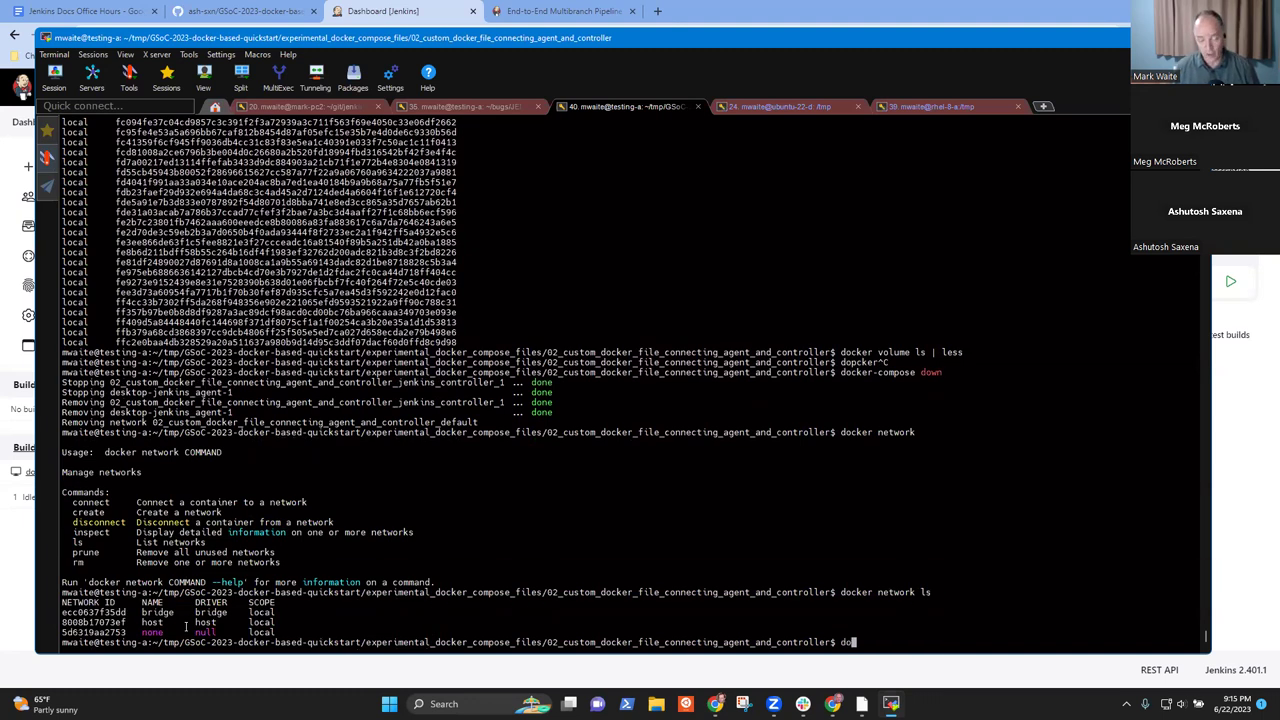
text(ose )
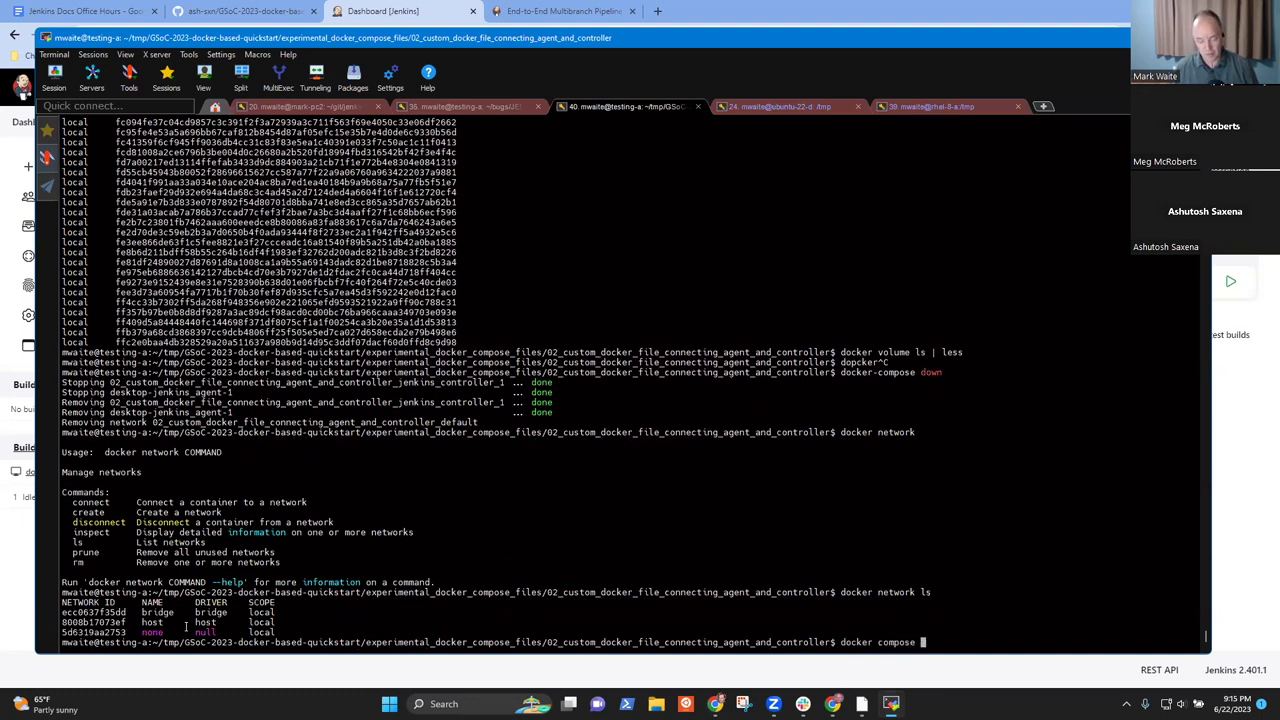
text(up -d)
key(Return)
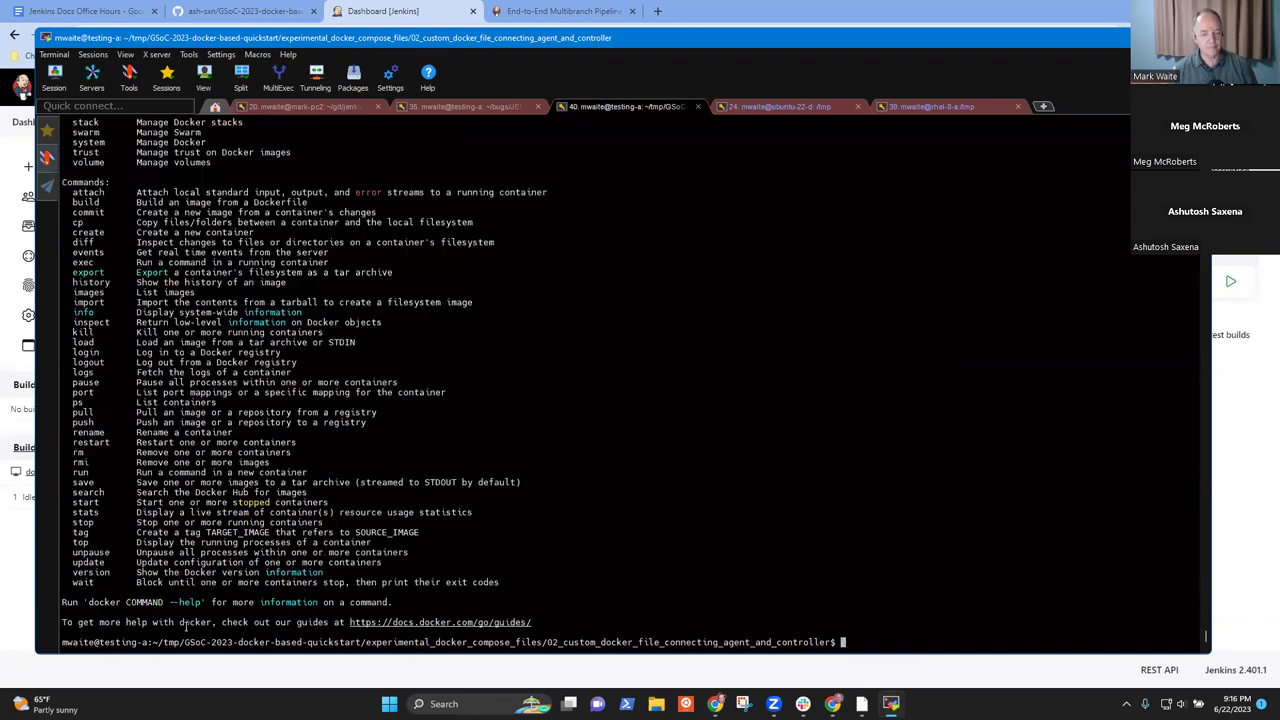
key(Up)
key(Home)
key(ctrl+Right)
key(ctrl+Right)
key(ctrl+Left)
key(BackSpace)
text(-)
key(Return)
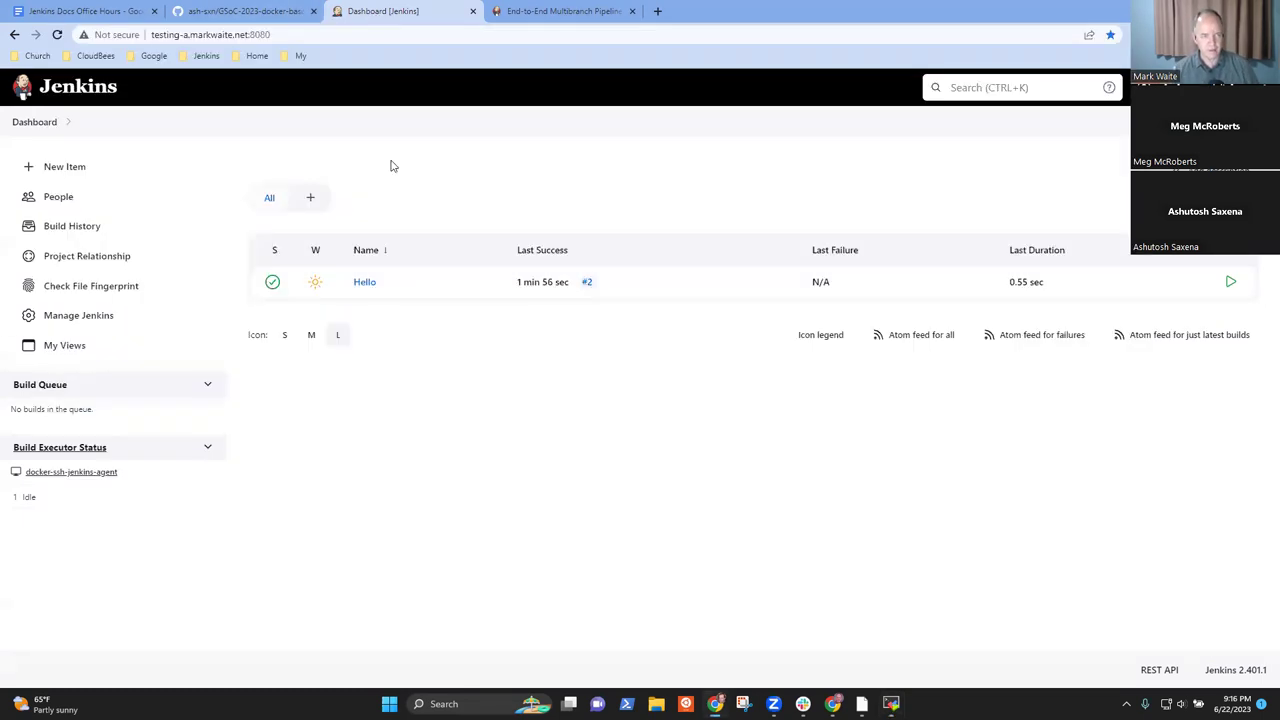
click(373, 16)
click(24, 123)
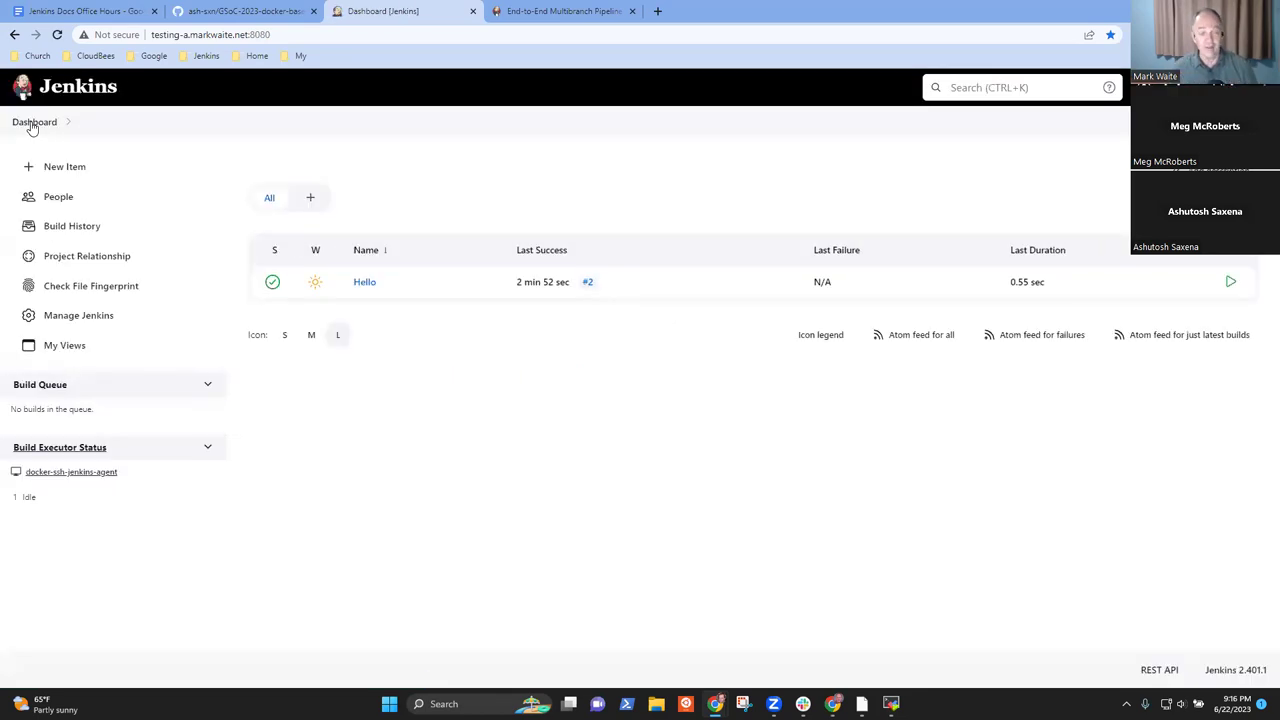
click(362, 283)
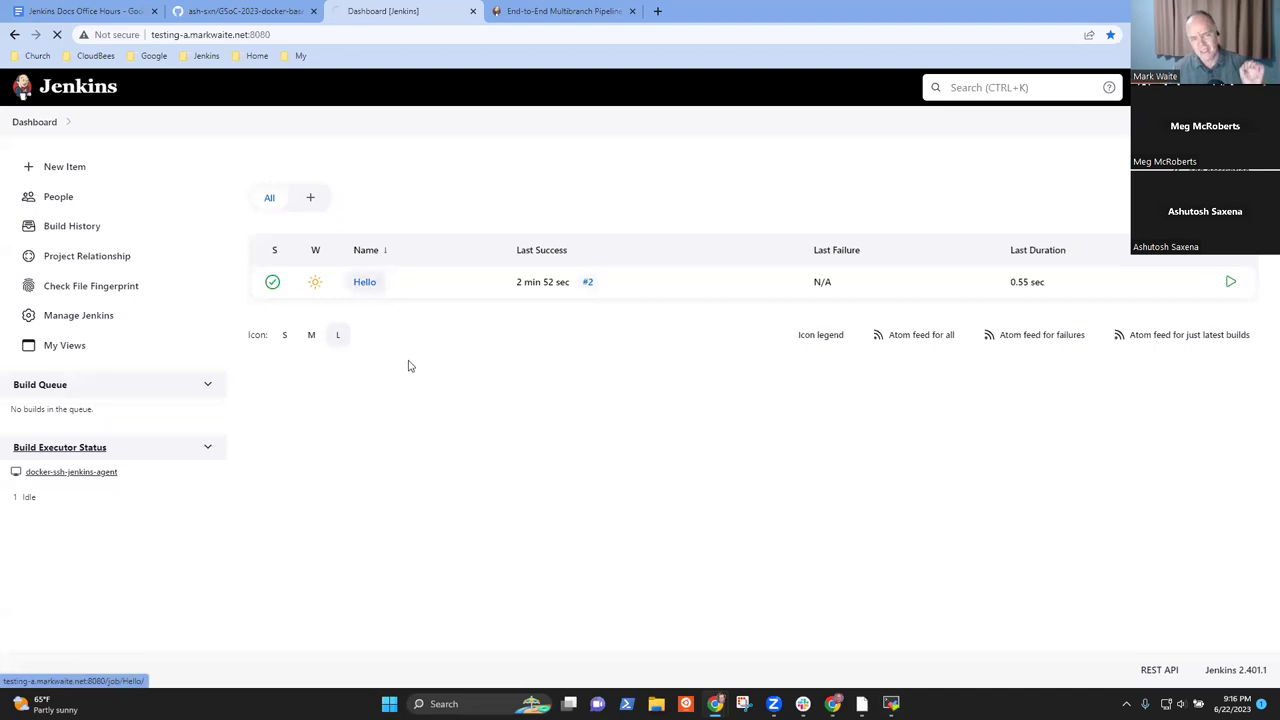
click(30, 123)
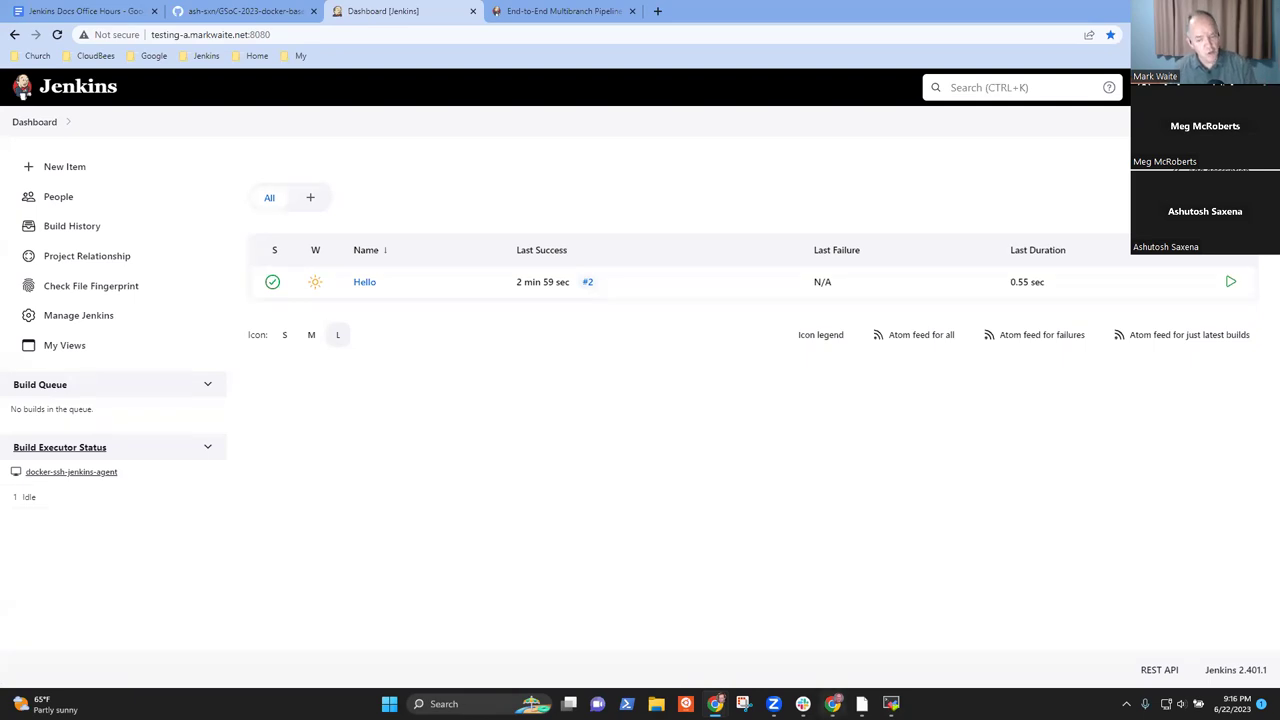
mouse_move(833, 703)
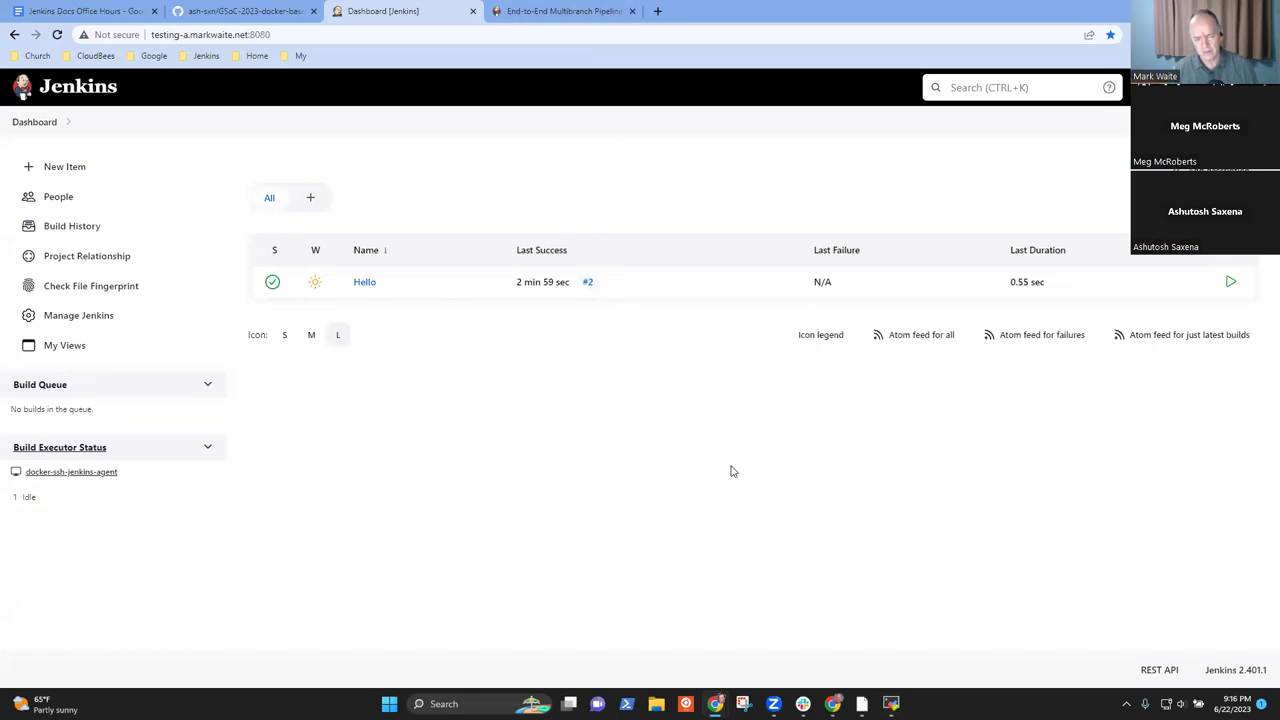
key(alt+Tab)
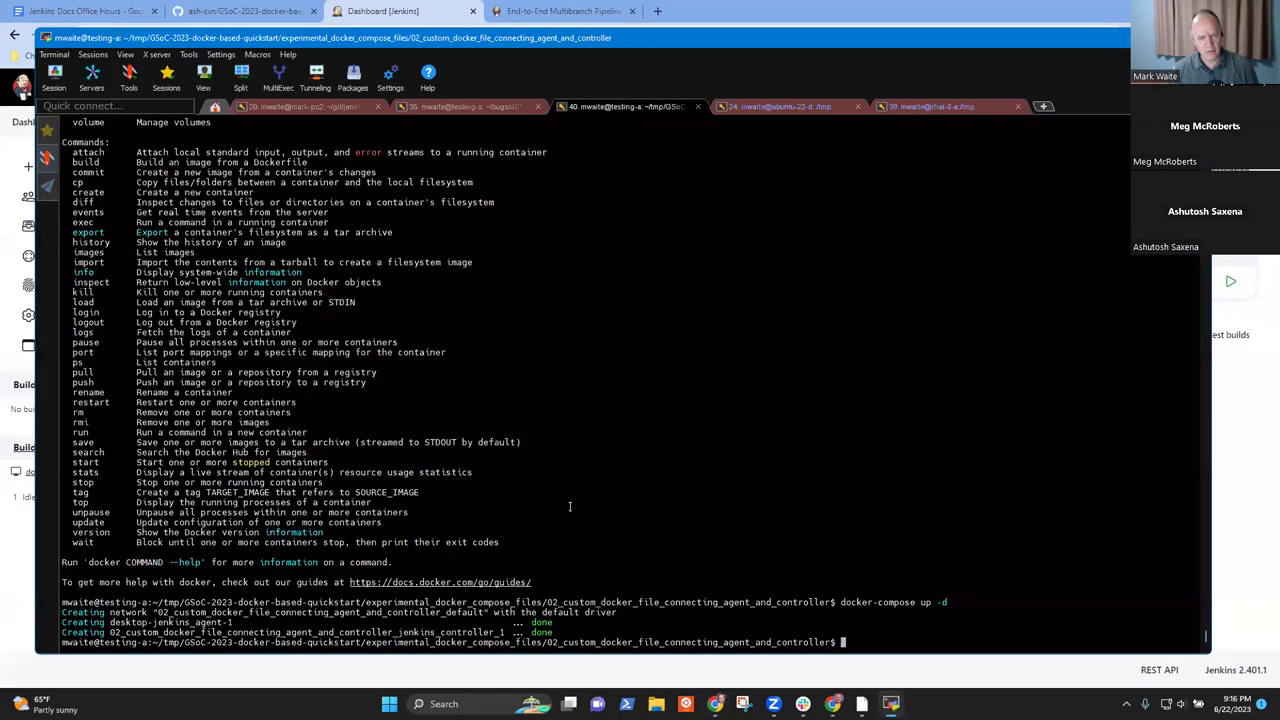
- Work out the docker volume command, ending with a plain docker volume ls listing
text(docker )
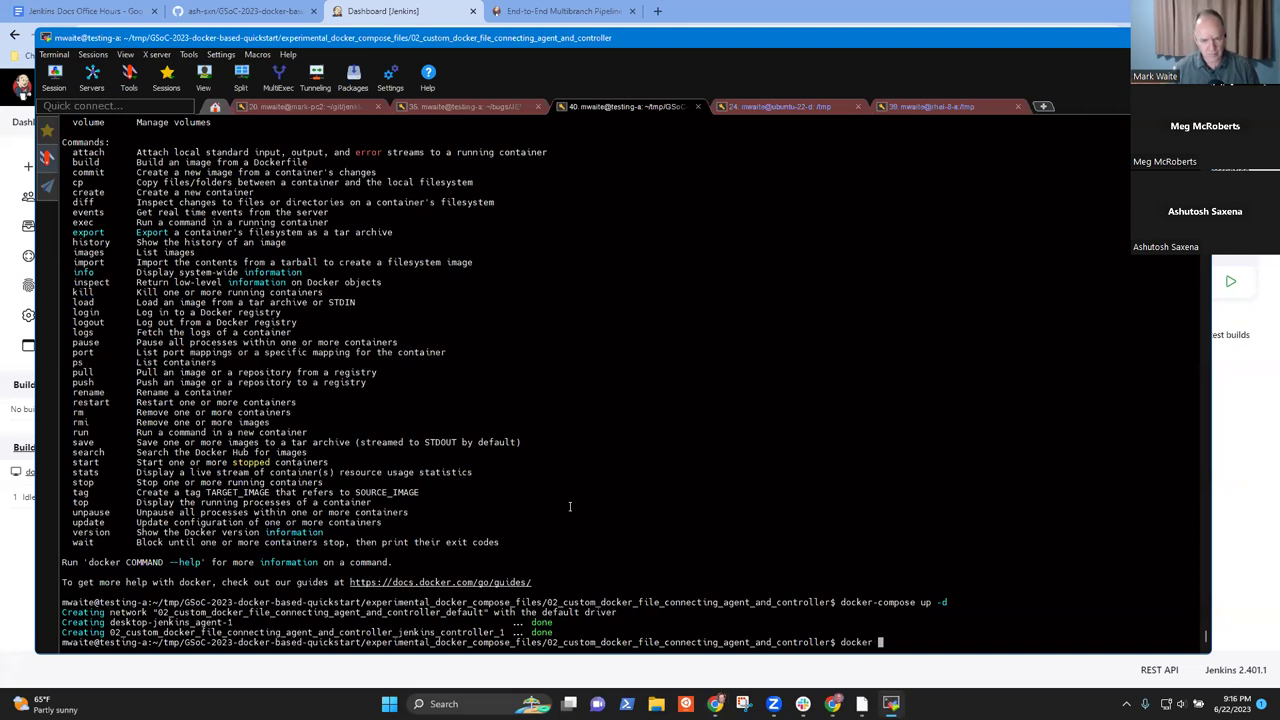
text(c)
key(BackSpace)
text(vol)
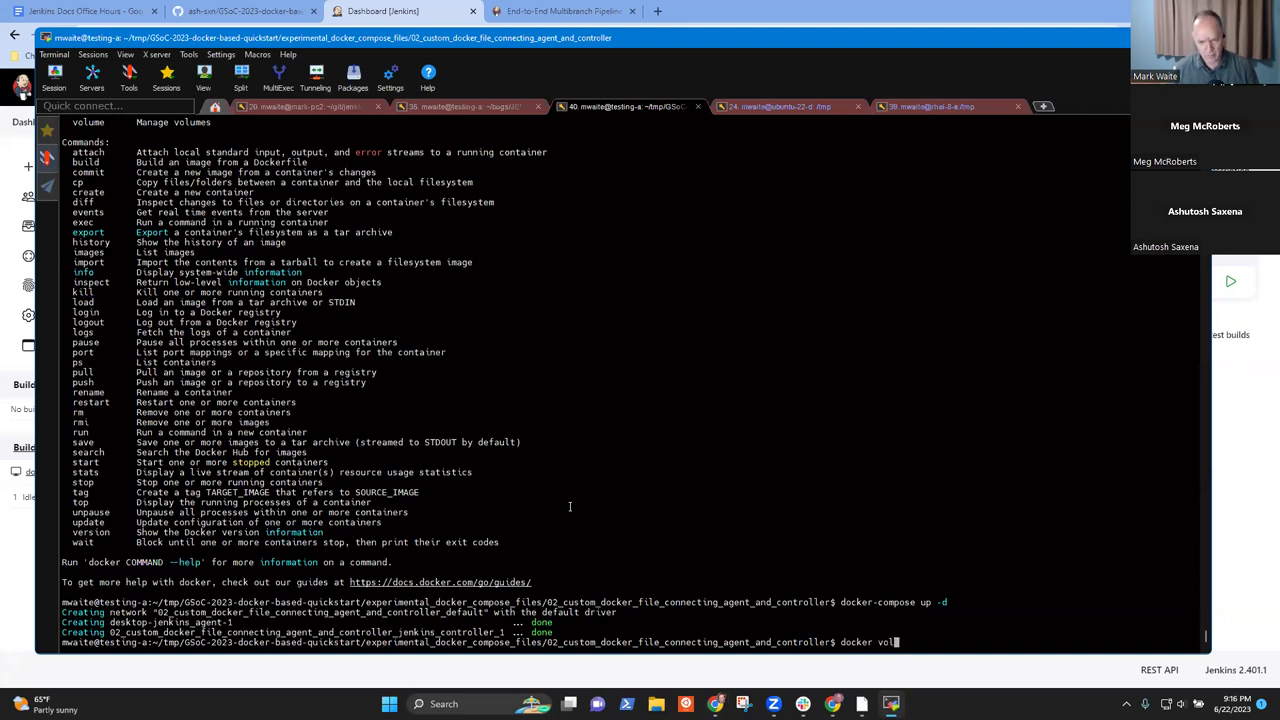
text(ume | less)
key(Return)
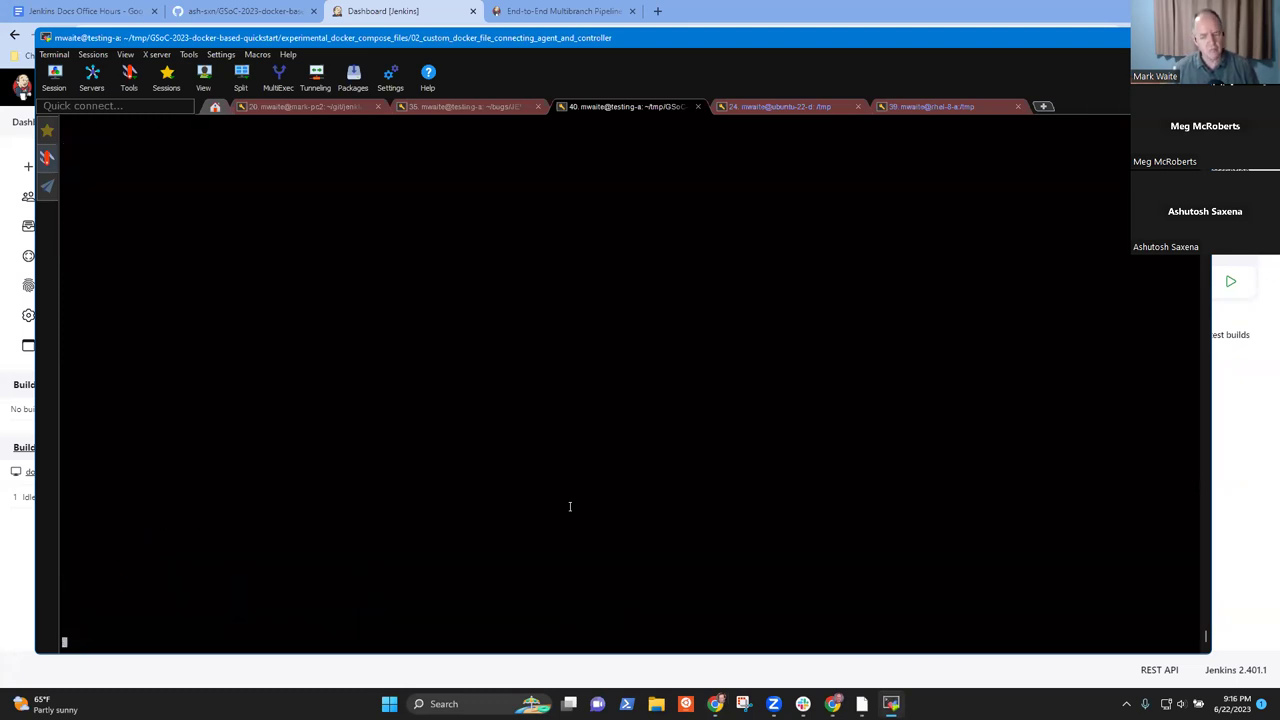
key(q)
key(Up)
key(BackSpace)
key(BackSpace)
key(BackSpace)
key(BackSpace)
text(ls)
key(Return)
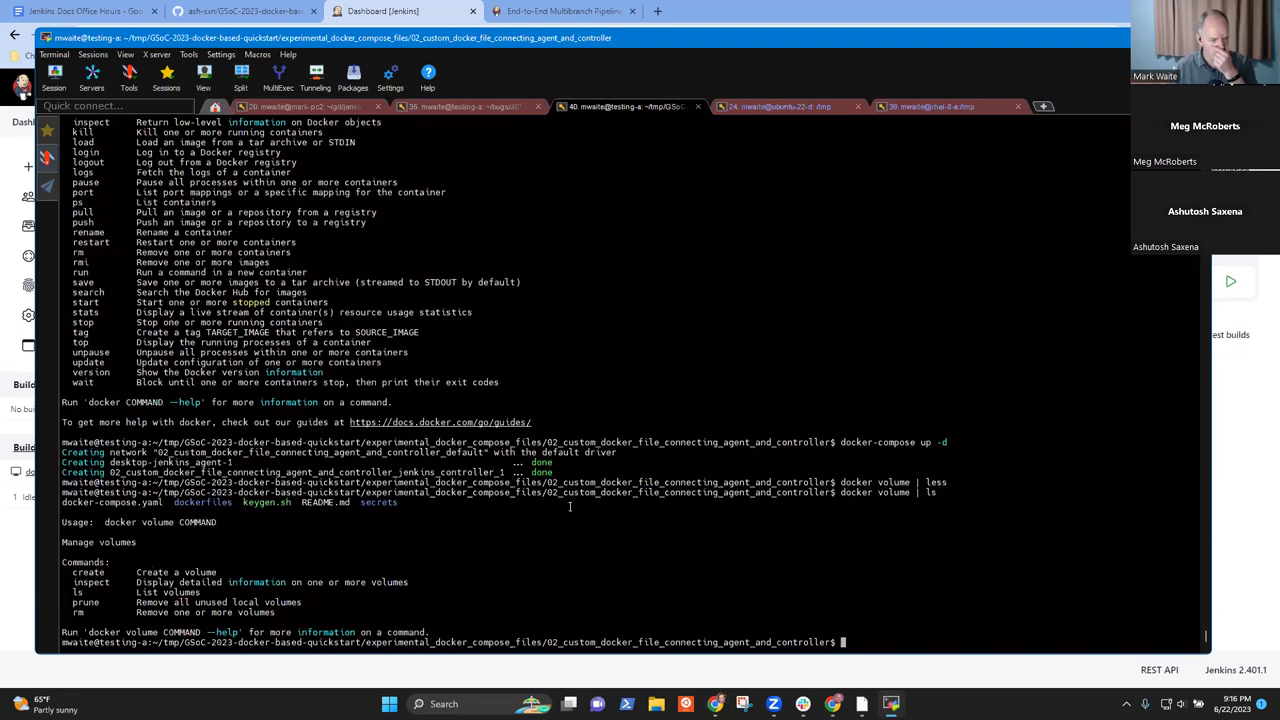
key(Up)
key(BackSpace)
key(BackSpace)
key(BackSpace)
key(BackSpace)
text(ls)
key(Return)
- Page through docker volume ls | less to the 02_custom_docker_file_connecting_agent_and_controller_jenkins_home volume
key(Up)
text(| less)
key(Return)
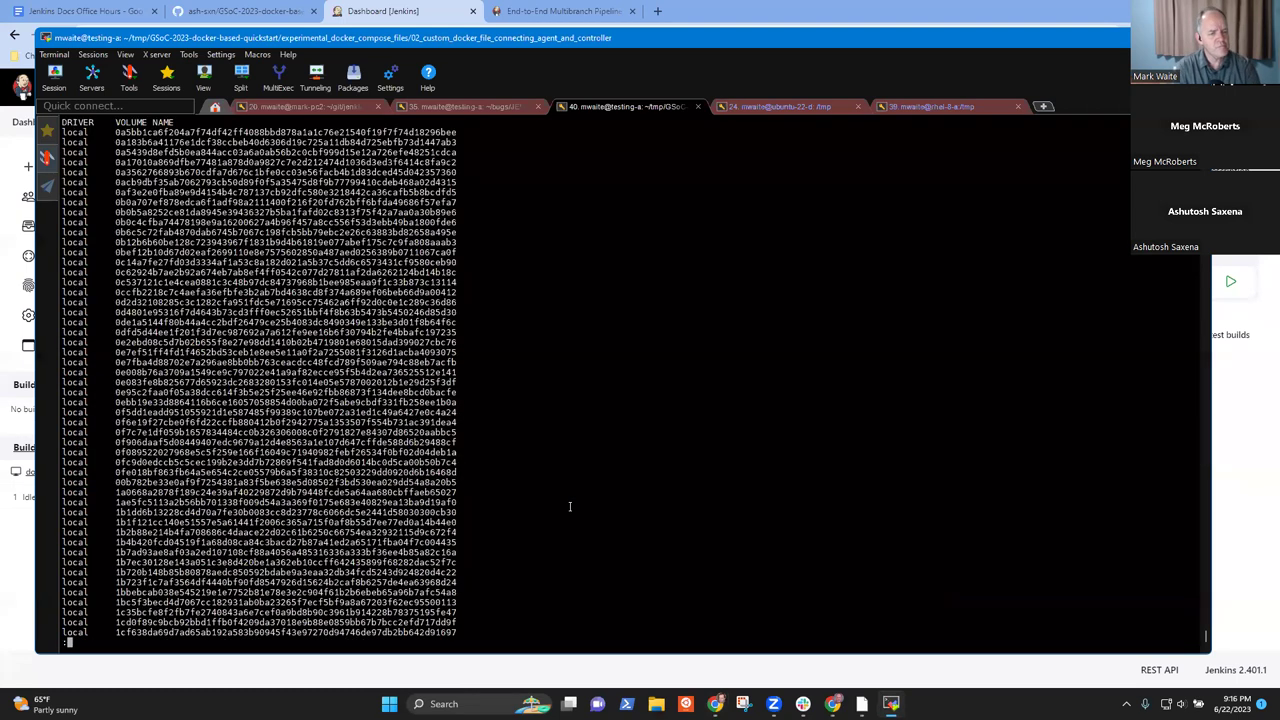
key(space)
key(space)
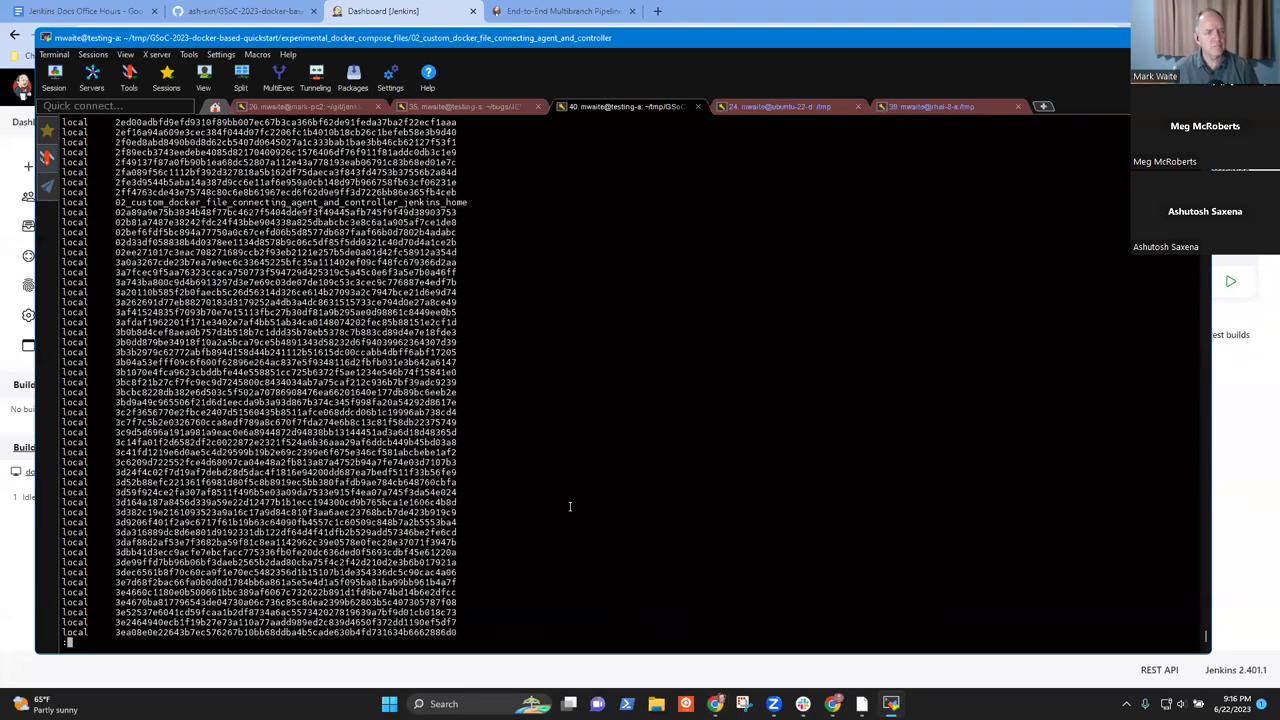
key(space)
key(space)
key(space)
key(space)
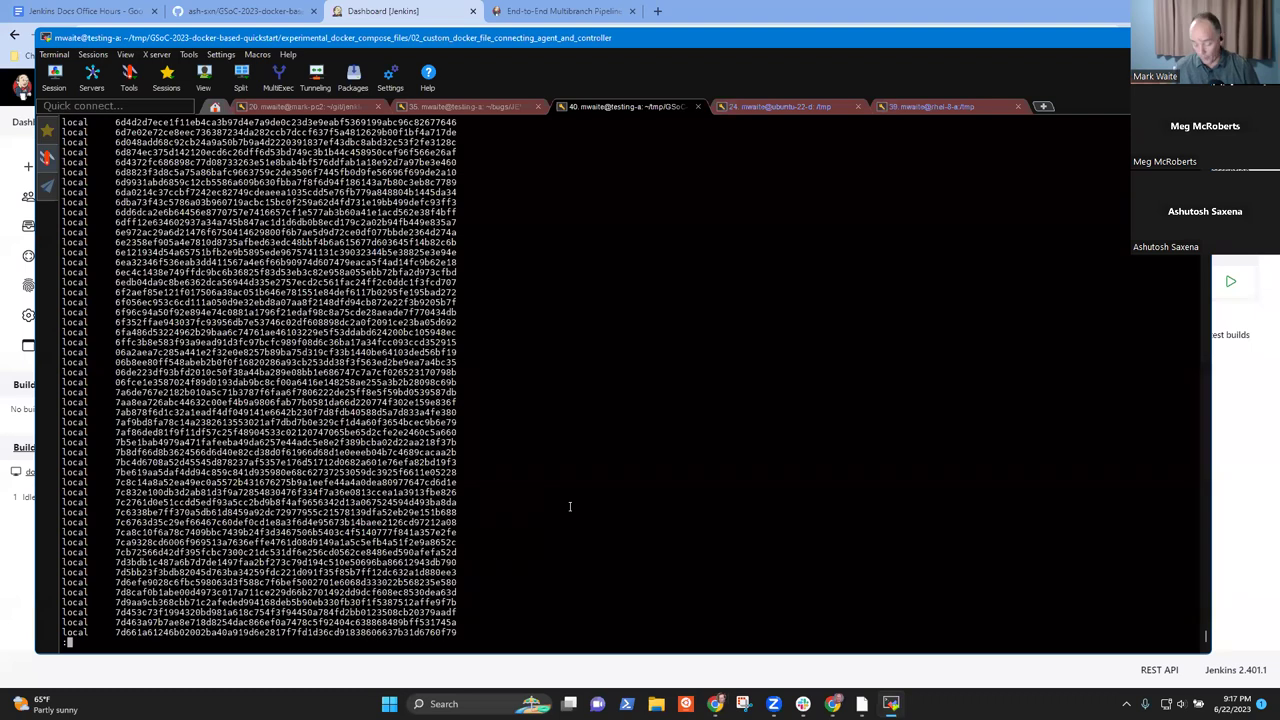
key(b)
key(b)
key(b)
key(b)
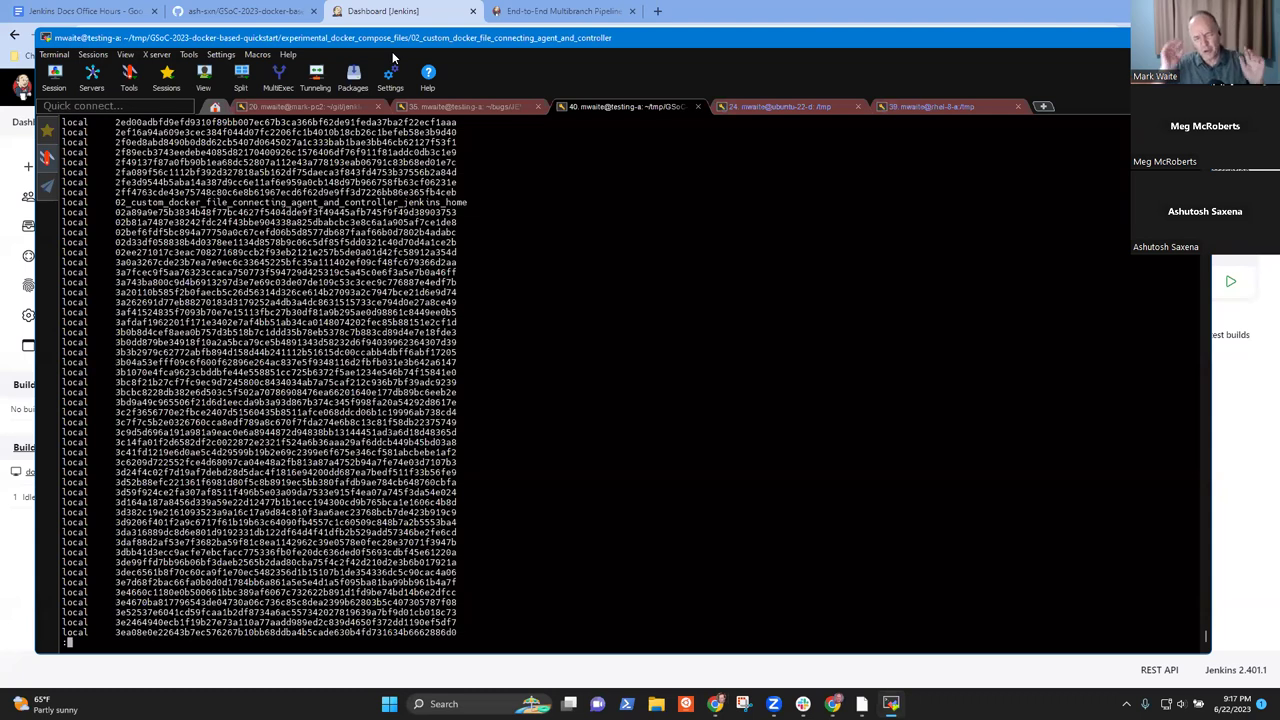
- Refresh the Jenkins dashboard and open the Hello pipeline to confirm build #3 succeeded
click(371, 18)
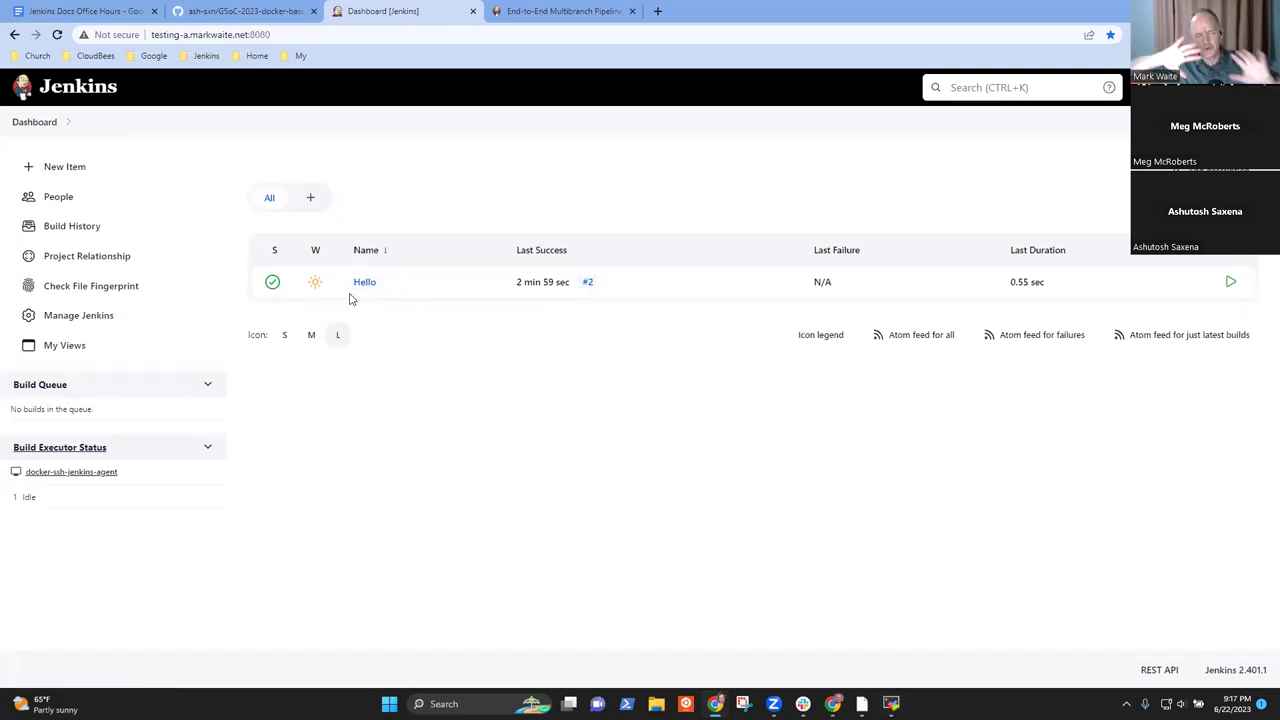
drag(334, 294, 179, 303)
click(30, 123)
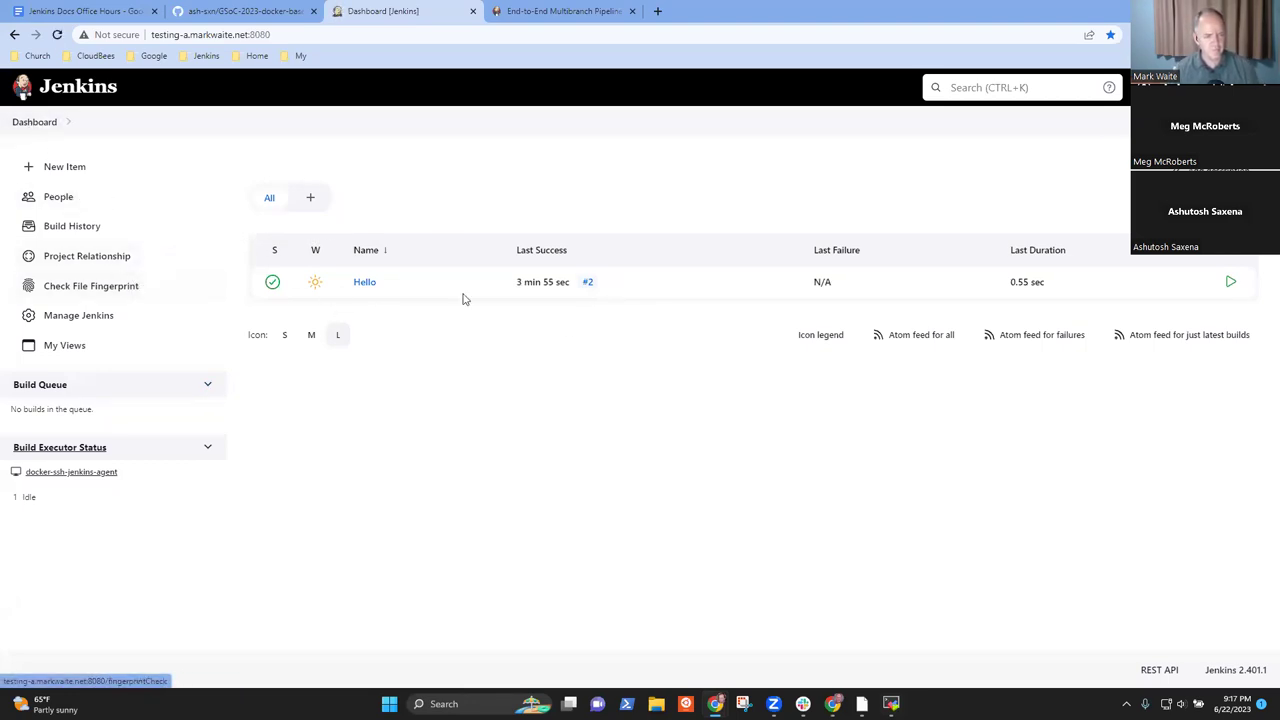
mouse_move(375, 288)
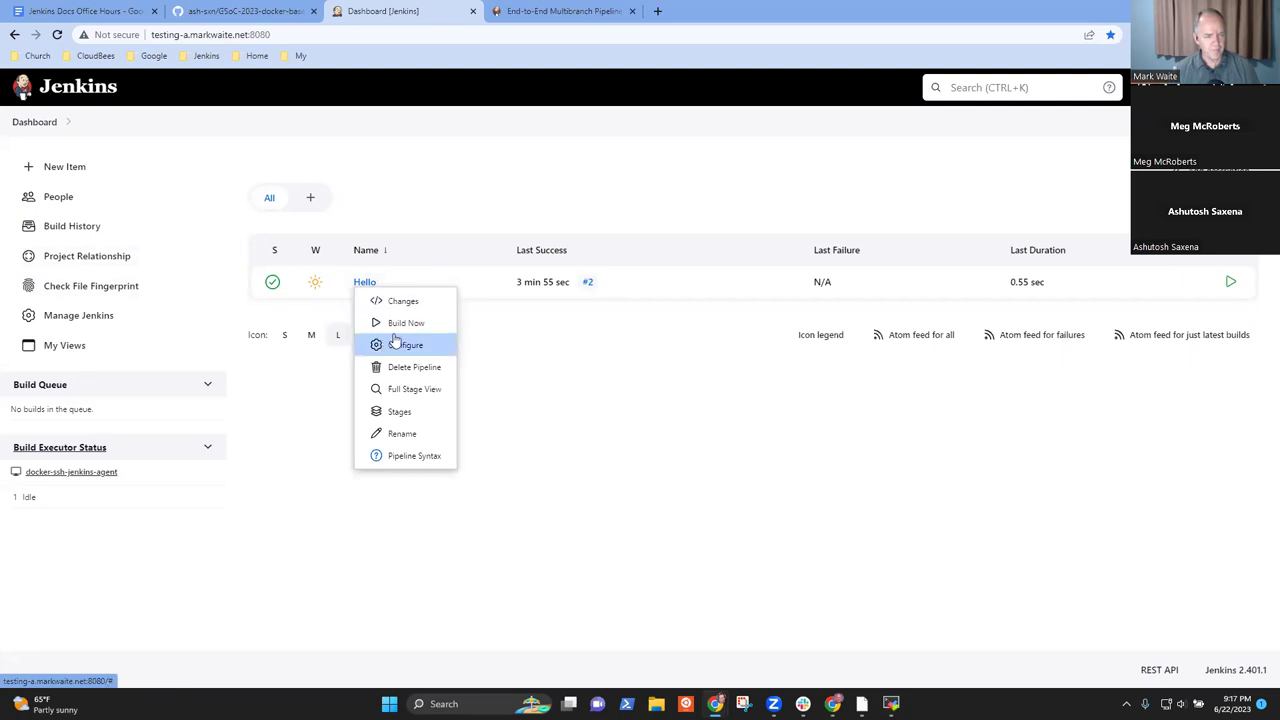
click(364, 283)
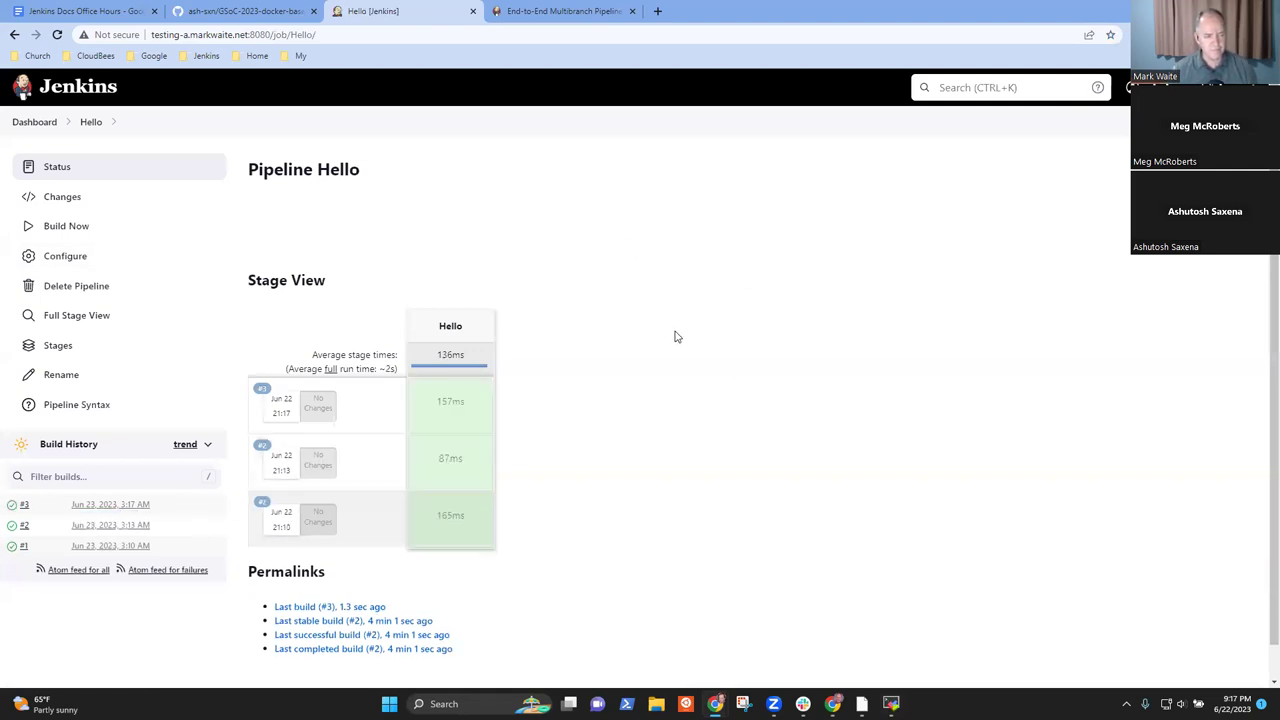
click(237, 14)
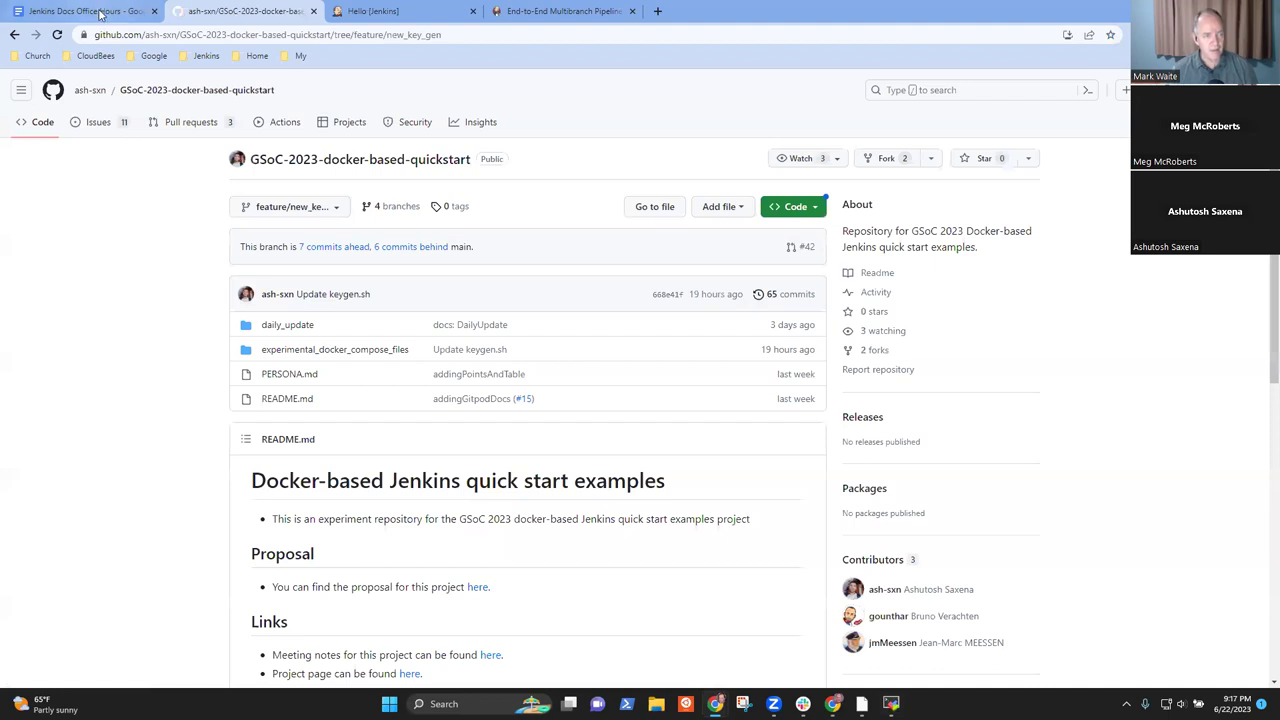
- Add a 'See the' sub-bullet with the copied quickstart repository link followed by 'demo'
click(100, 14)
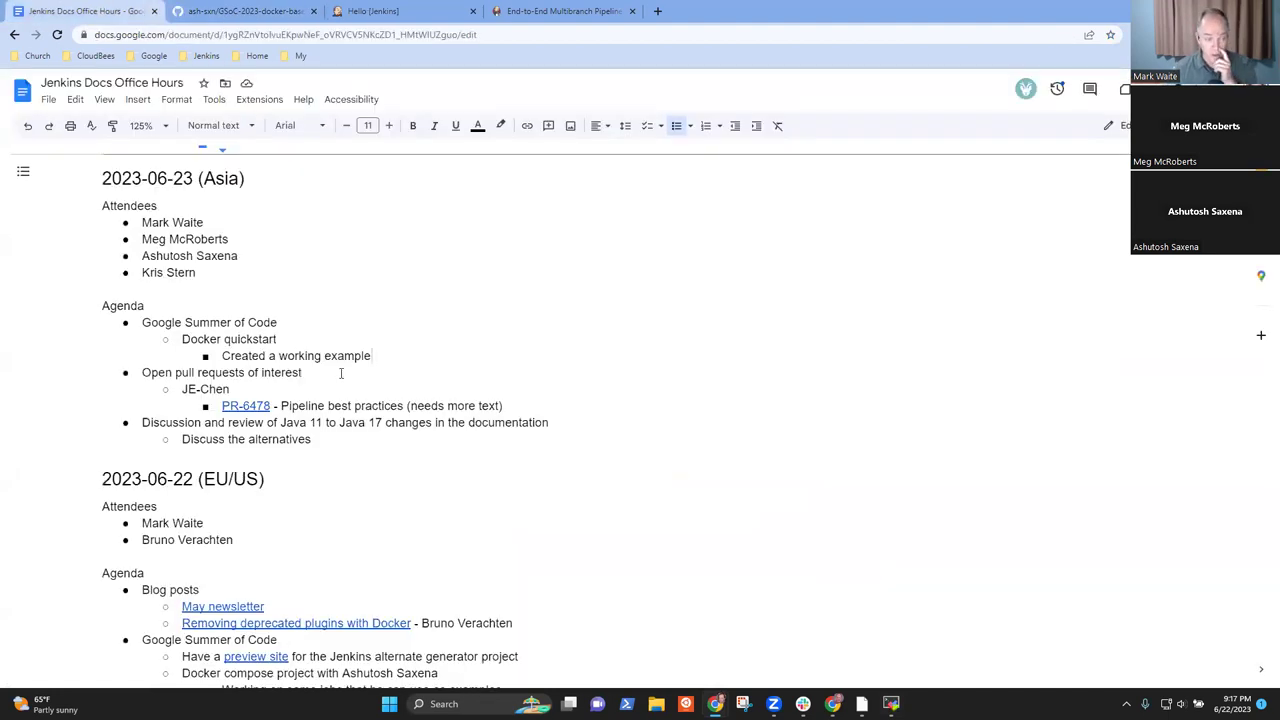
key(Return)
text(See thejj)
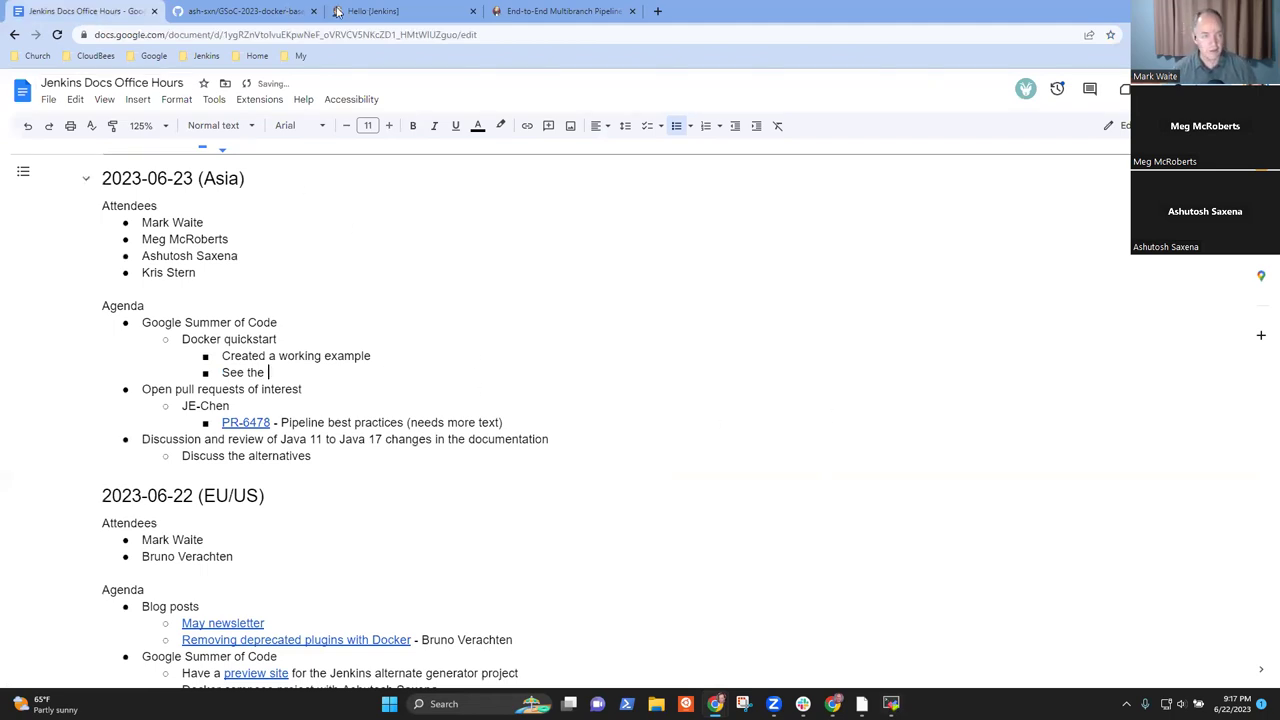
click(245, 11)
click(378, 34)
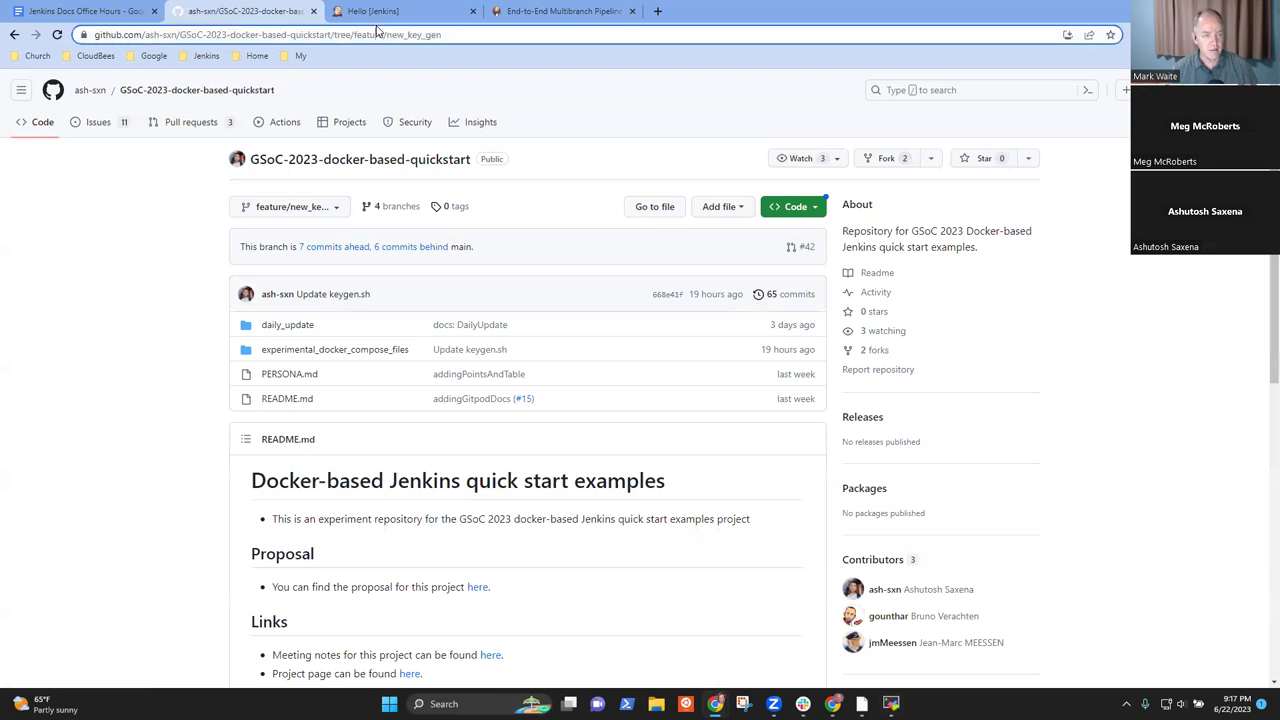
click(155, 90)
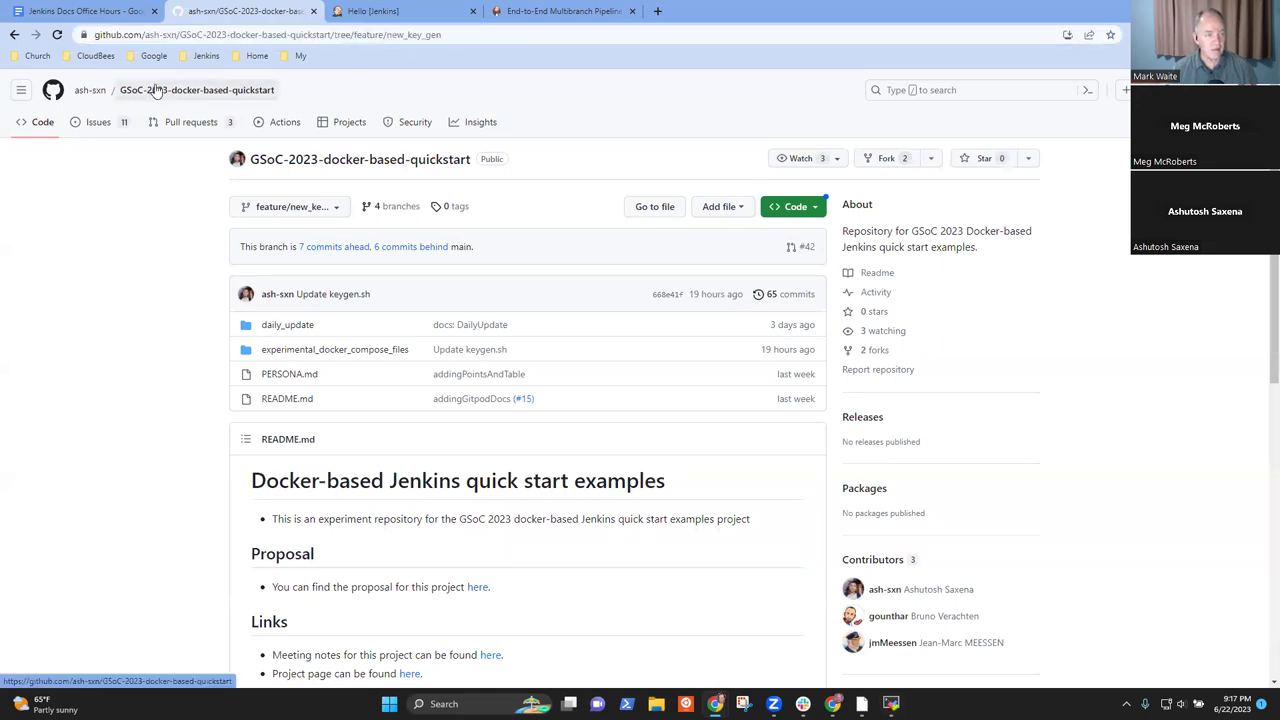
right_click(206, 90)
click(258, 185)
click(80, 11)
text(https://github.com/ash-sxn/GSoC-2023-docker-based-quickstart)
text(dem)
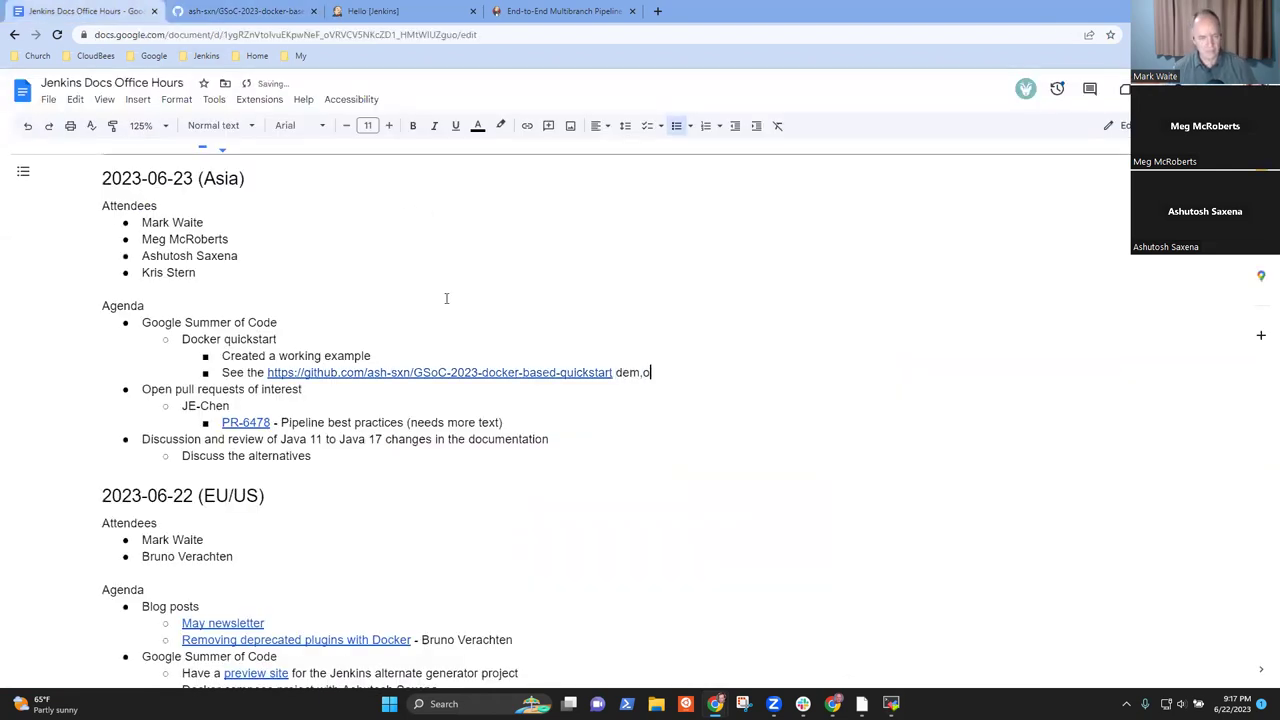
- Start a deeper sub-bullet beginning 'Worked through crea'
key(Return)
key(Tab)
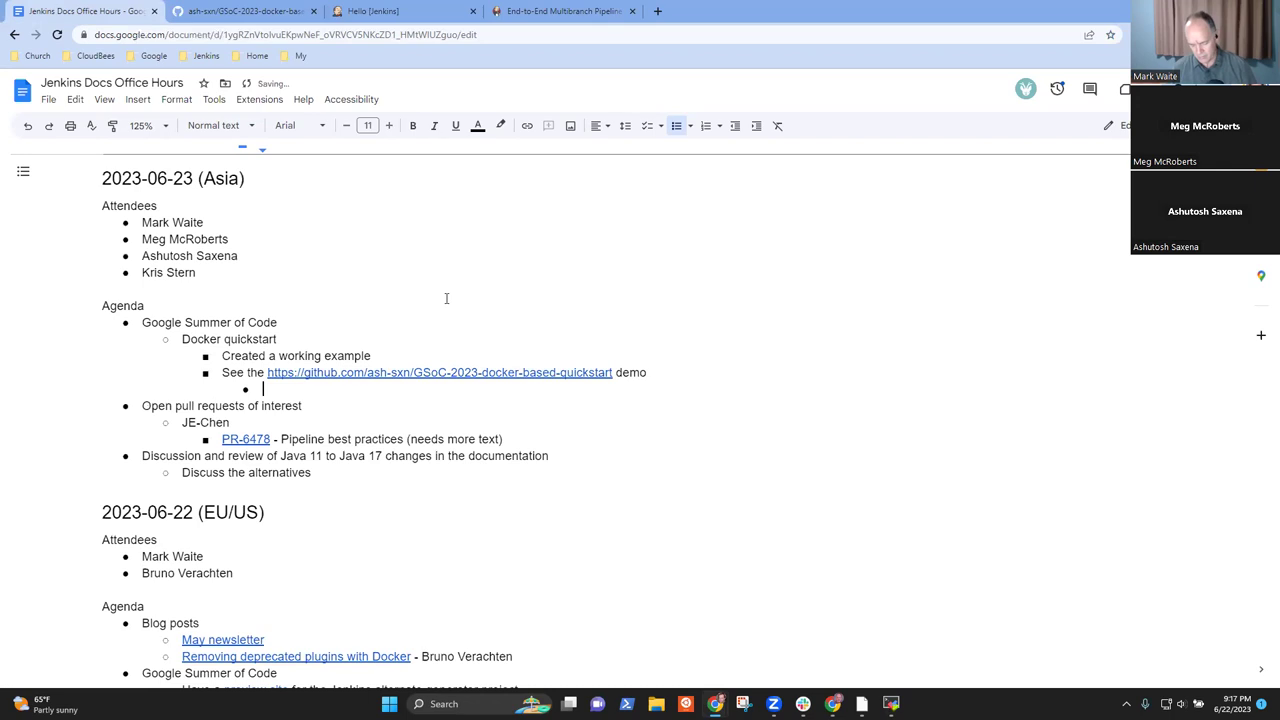
text(Worked through crea)
- Add sub-bullets on creating and running the job on the agent and installing a plugin on Debian
key(ctrl+BackSpace)
key(ctrl+BackSpace)
key(ctrl+BackSpace)
text(Created a job,)
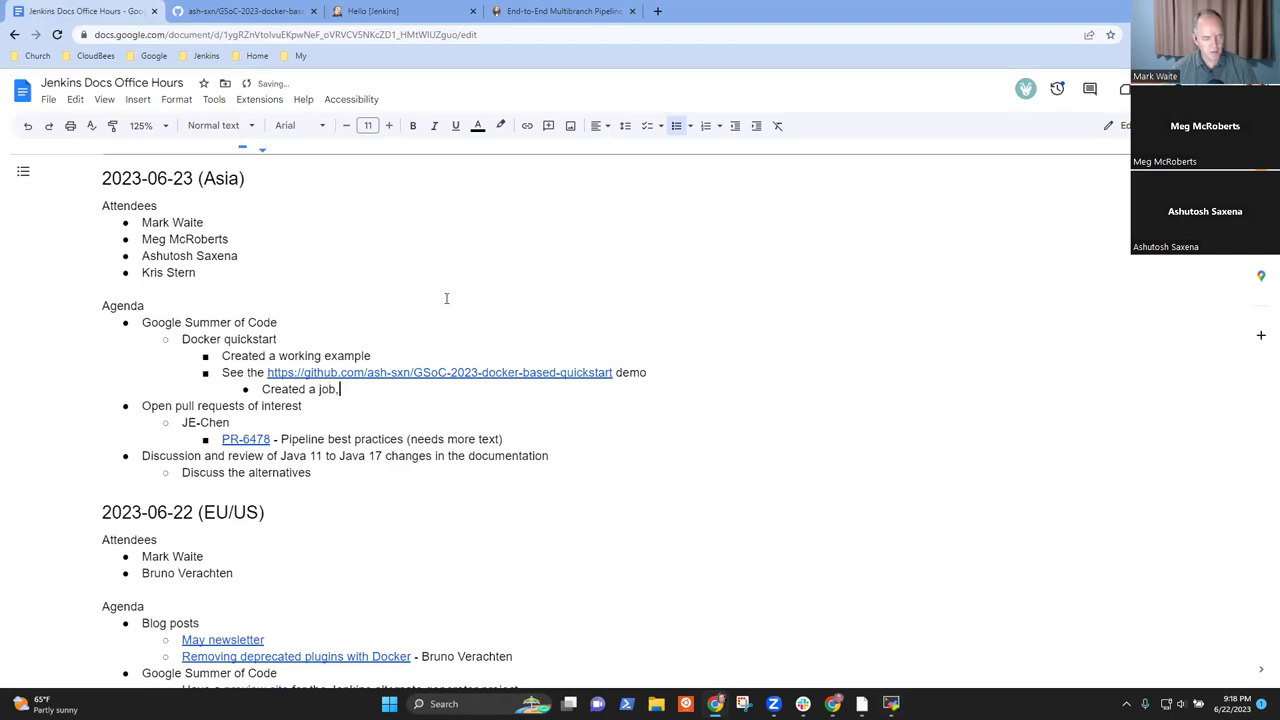
text( ran the job)
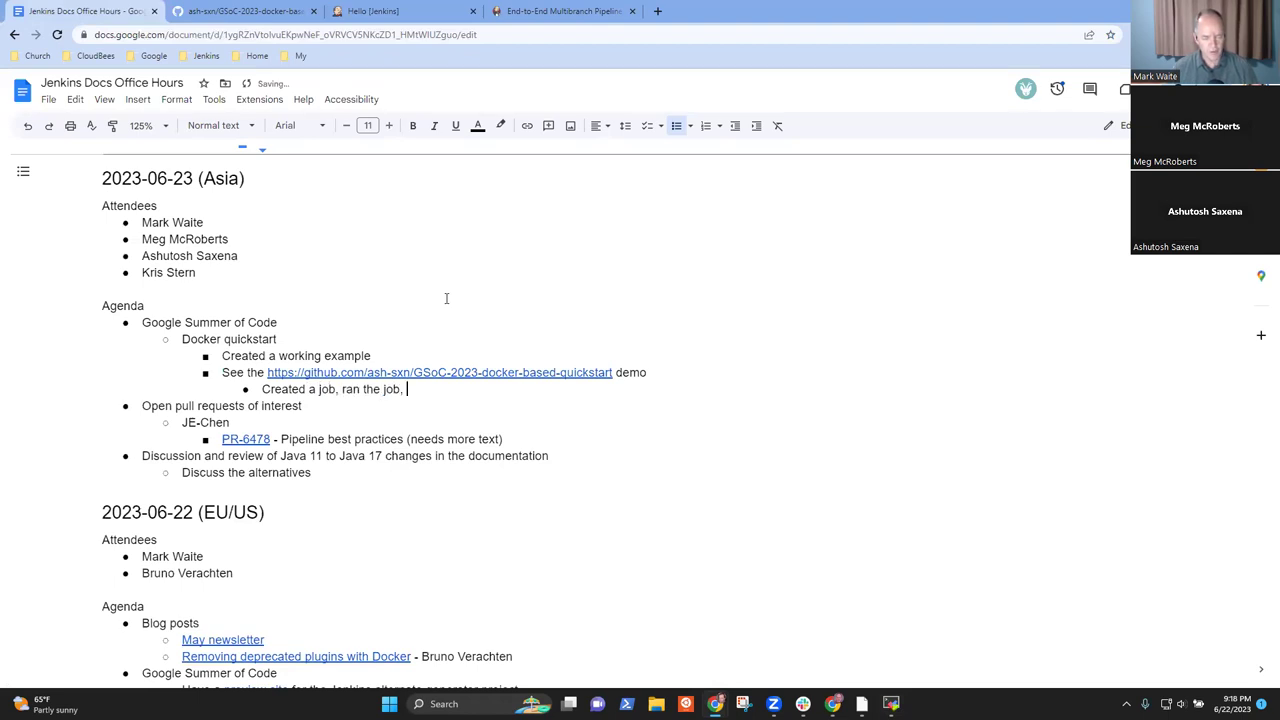
text(, watched it ruin on the agent)
key(Return)
text(Instal)
key(BackSpace)
key(BackSpace)
key(BackSpace)
key(BackSpace)
key(BackSpace)
text(nstalled a plugin, confir)
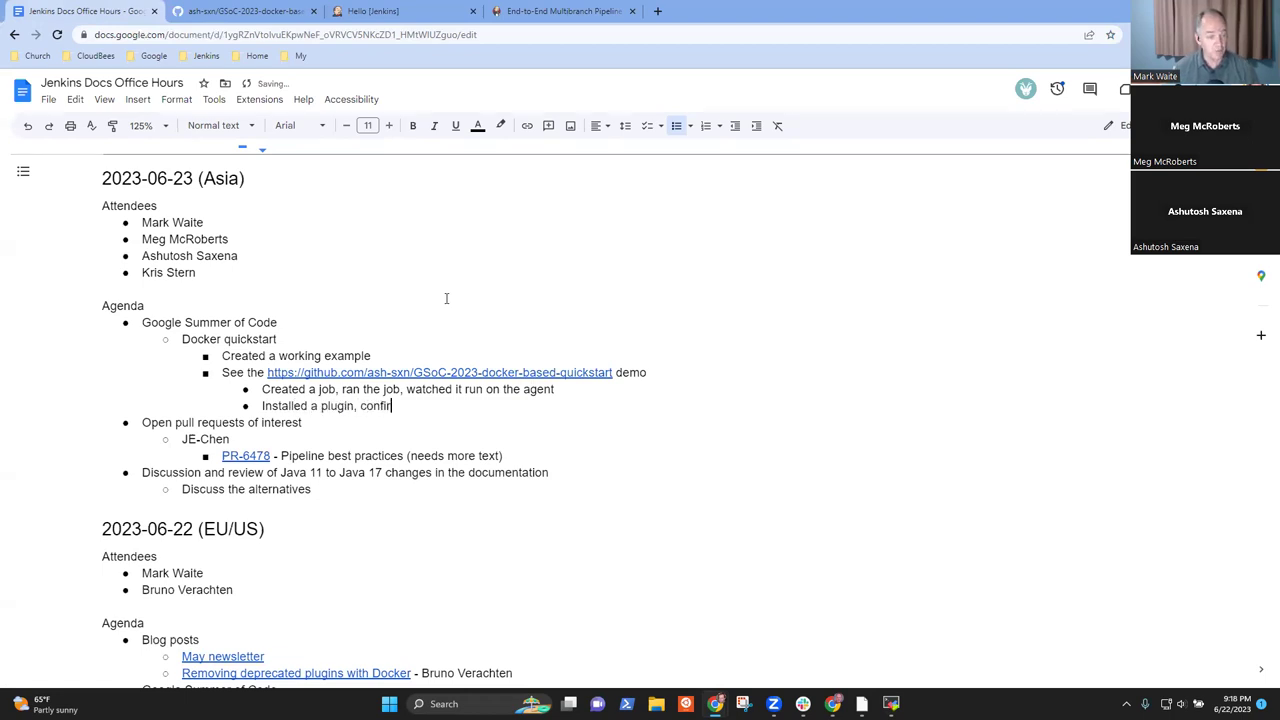
text(med it worked, )
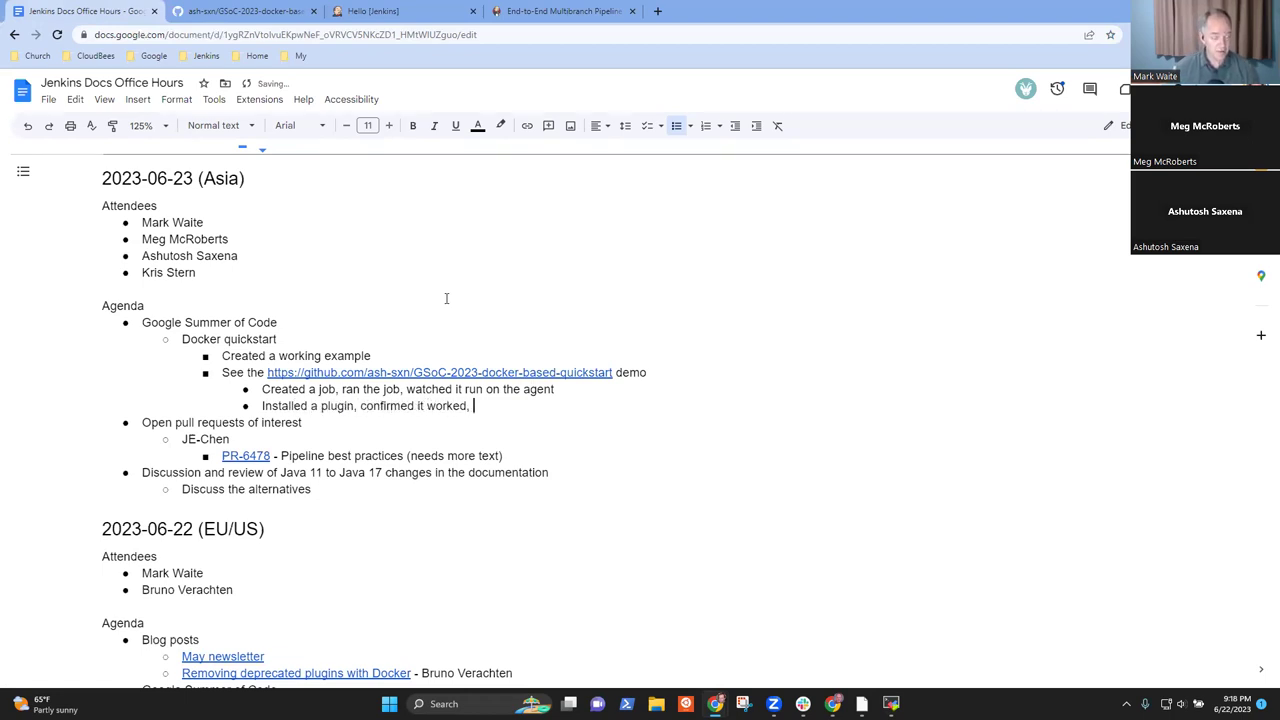
text(saw that the )
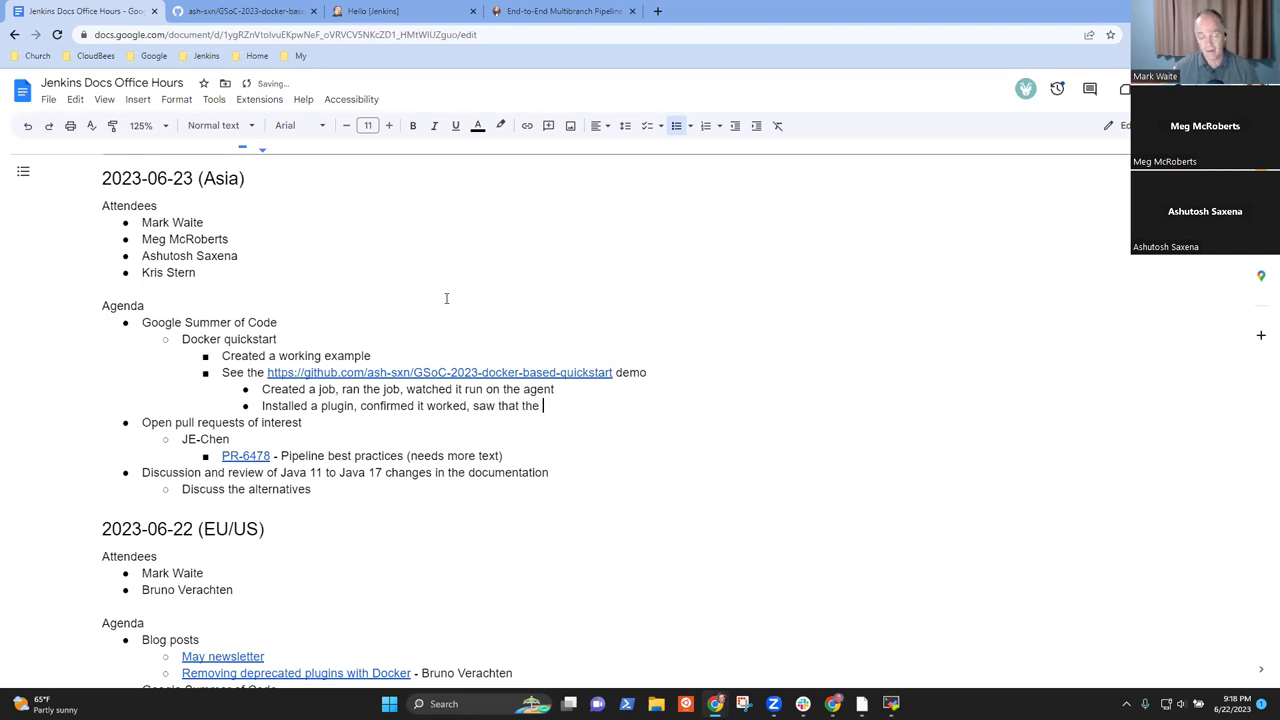
text(agent and )
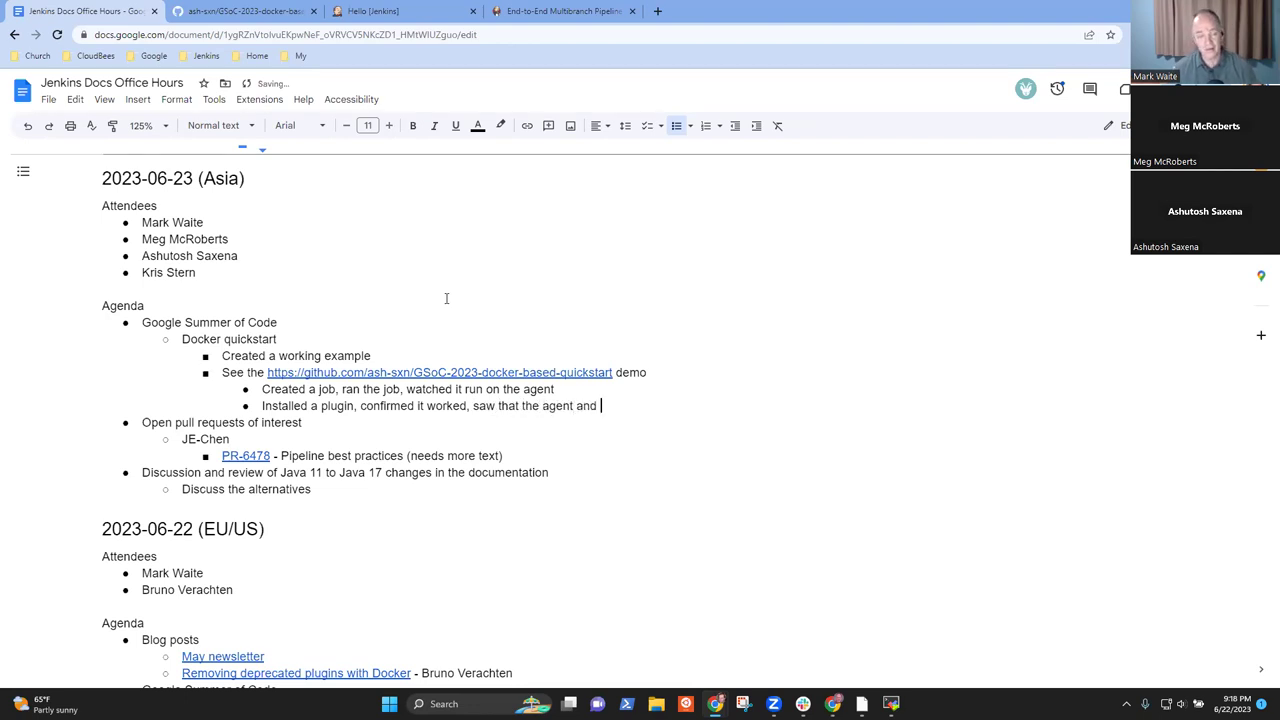
text(controller werre)
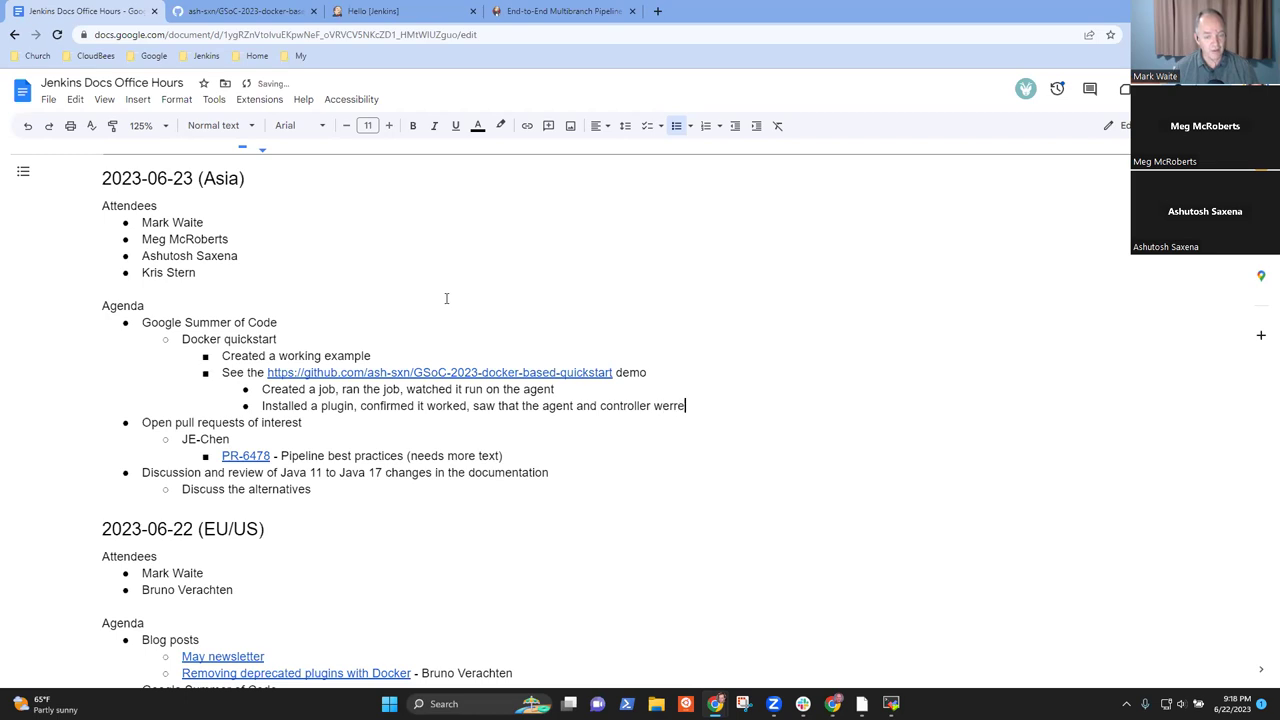
key(BackSpace)
key(BackSpace)
key(BackSpace)
text(e Debian)
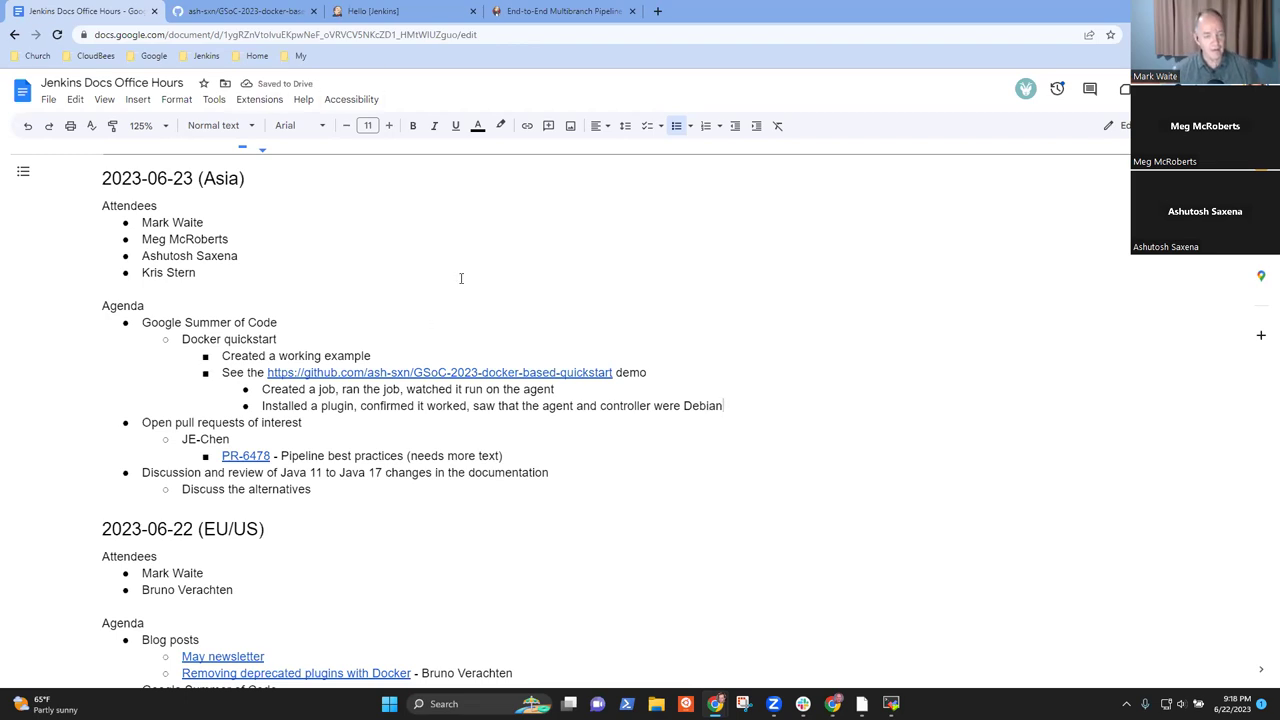
- Start a new top-level bullet beginning with 'Next' in the meeting notes
click(375, 11)
click(245, 11)
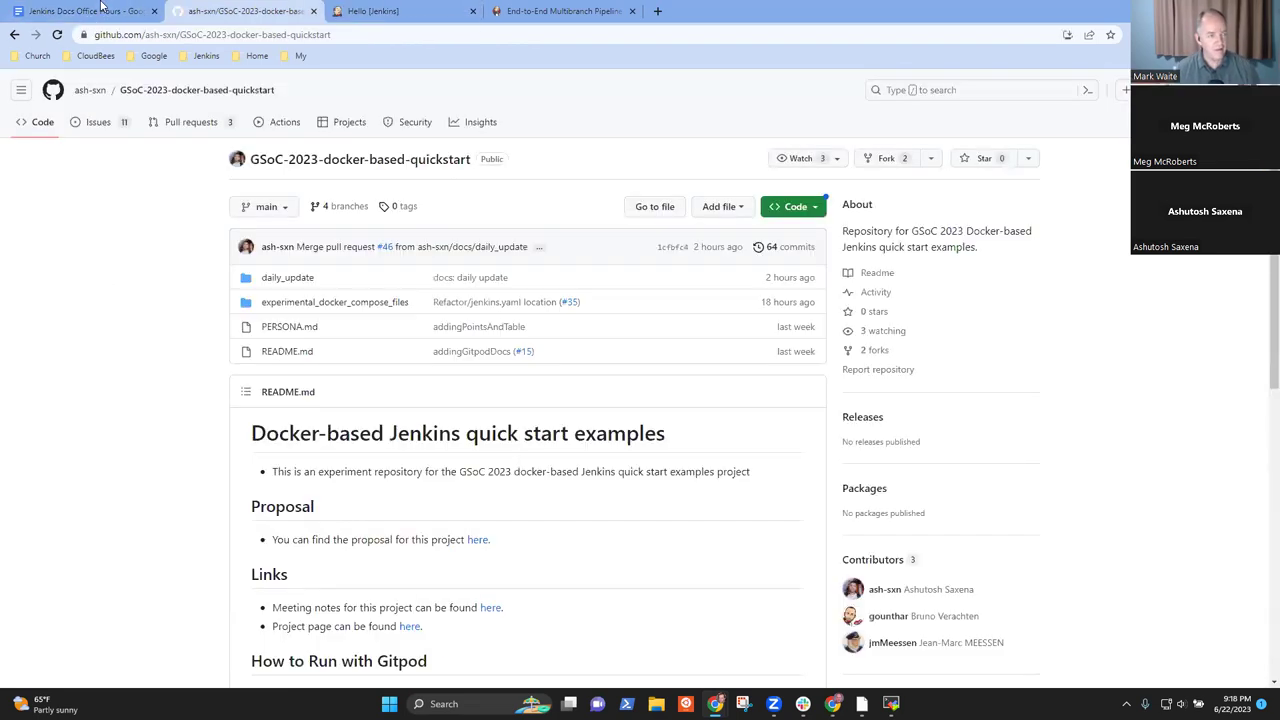
click(100, 11)
key(Return)
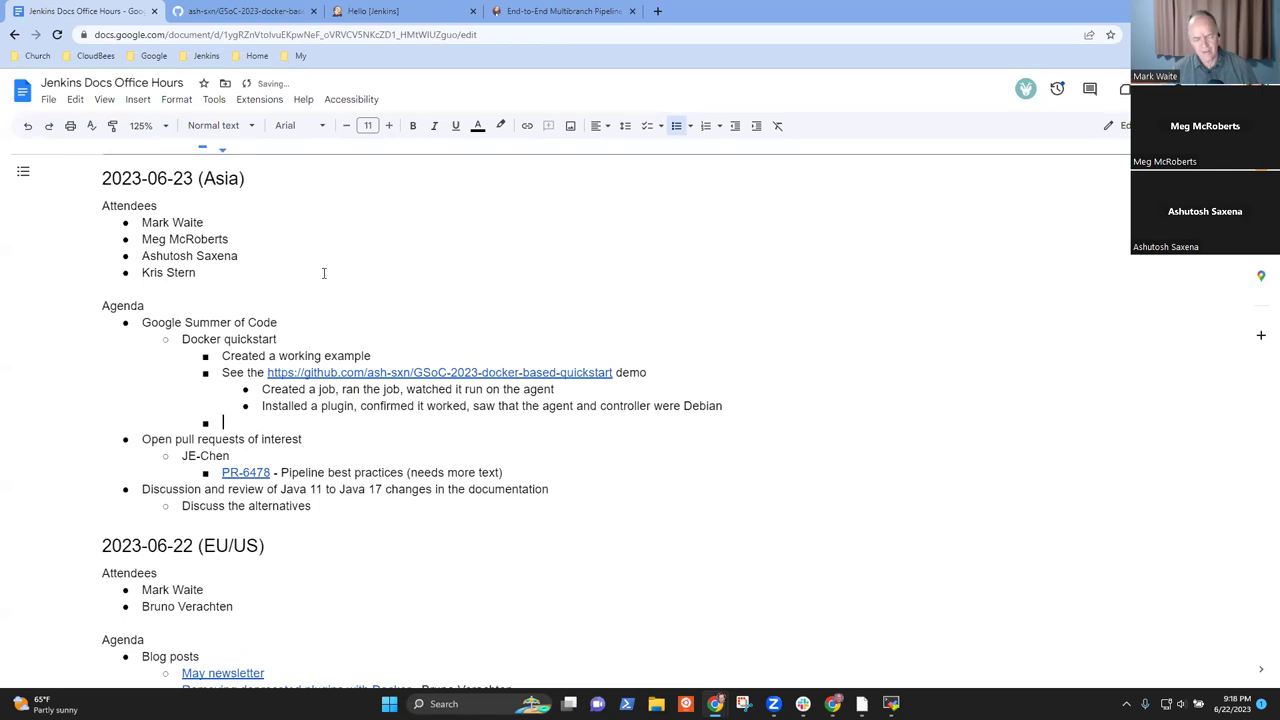
text(Next target)
key(ctrl+BackSpace)
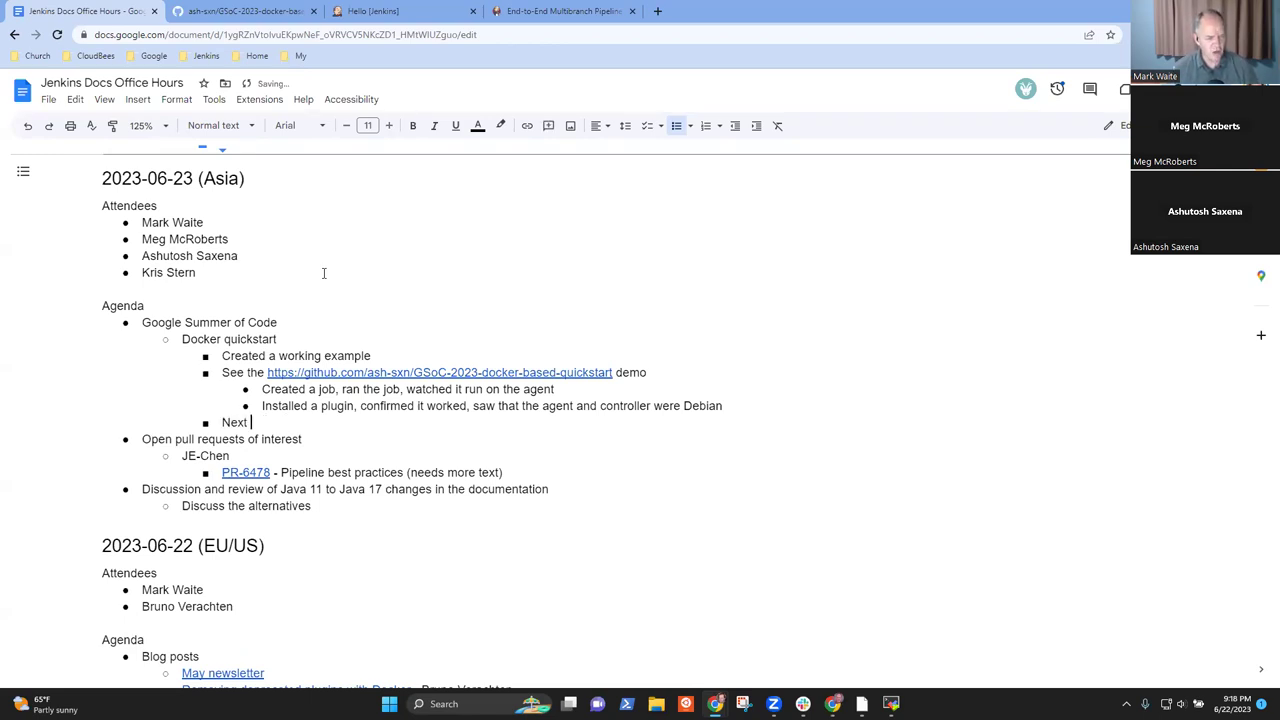
text(fo)
key(BackSpace)
key(BackSpace)
text(i)
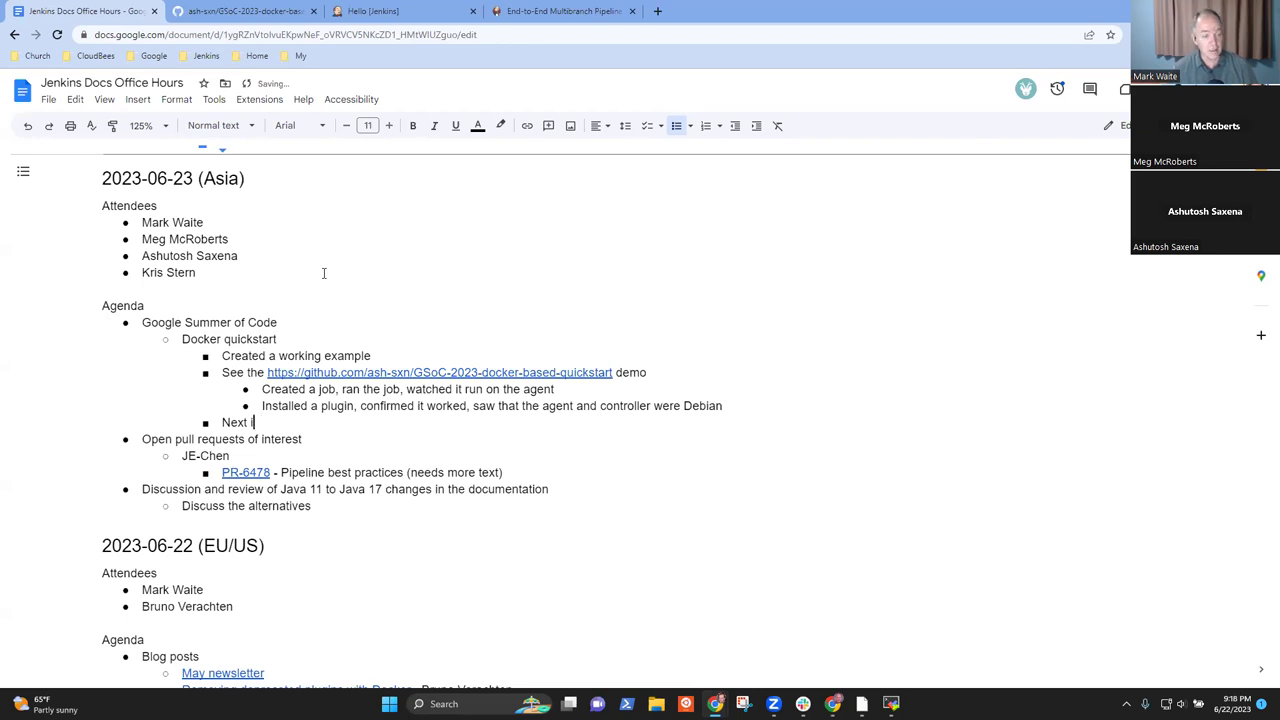
text(ui)
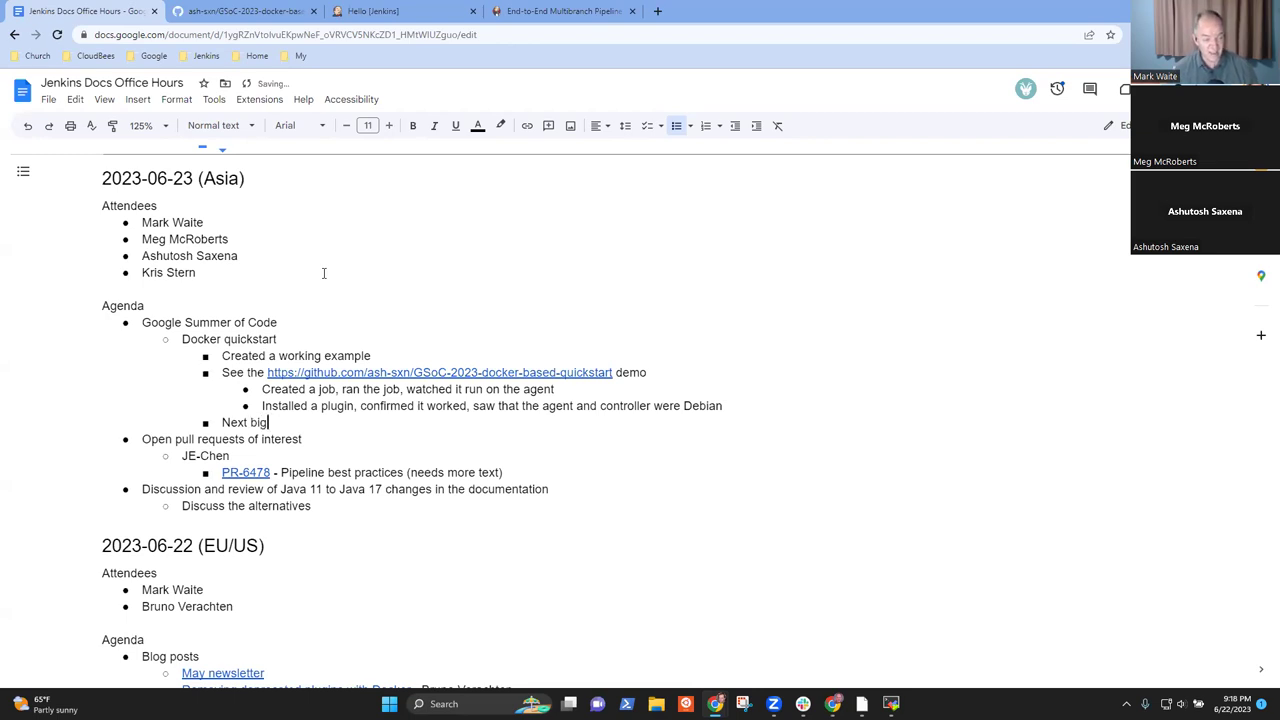